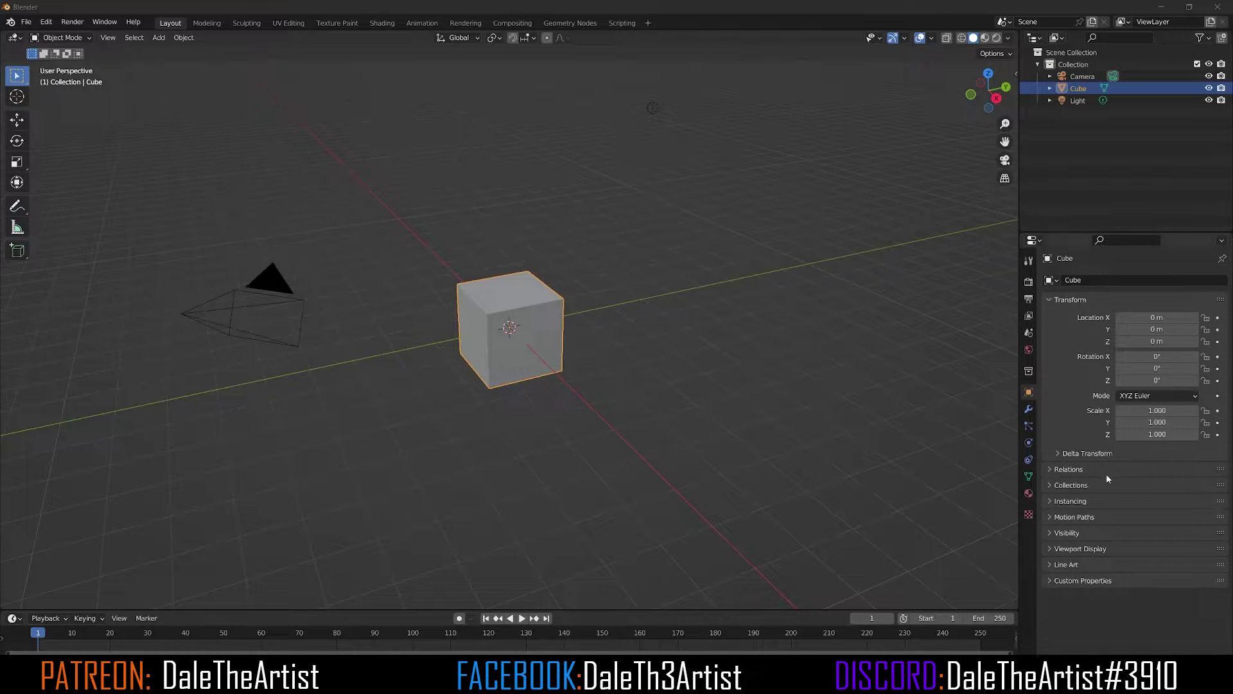
# - Add a level 5 Subdivision modifier to the default cube and apply it
pyautogui.moveTo(880, 413)
pyautogui.mouseDown(button='middle')
pyautogui.moveTo(848, 412)
pyautogui.moveTo(883, 405)
pyautogui.mouseUp(button='middle')
pyautogui.scroll(2, 503, 313)
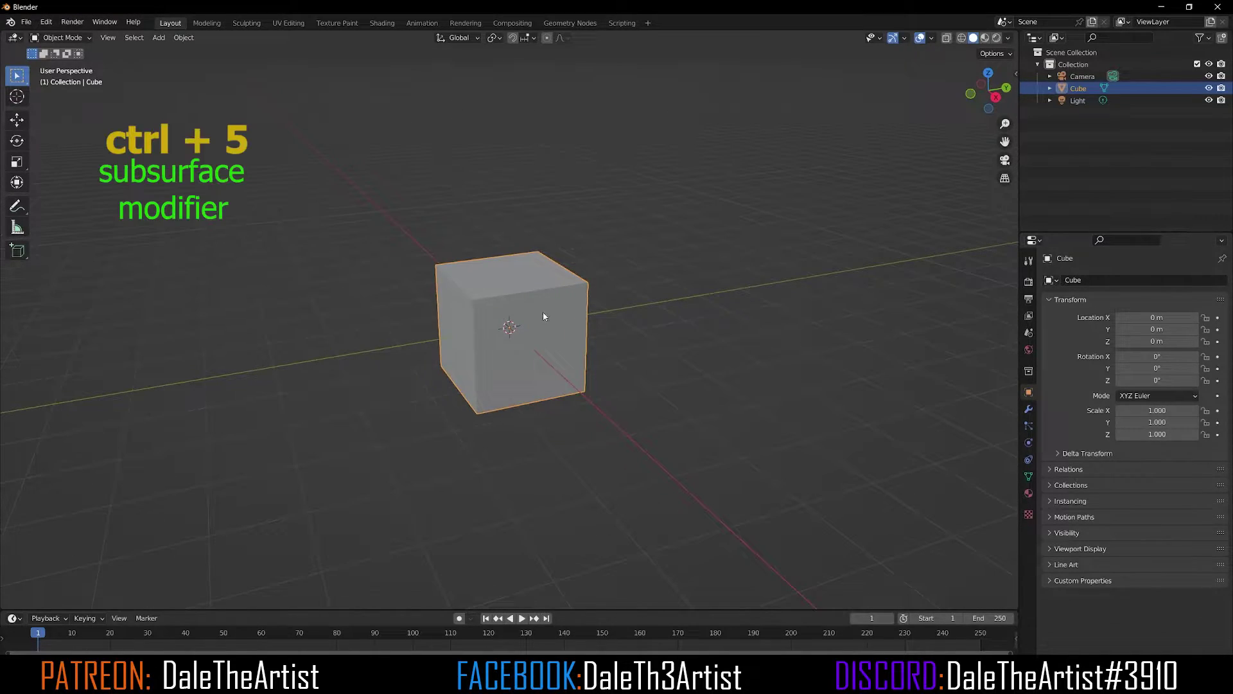
pyautogui.hotkey('ctrl', '5')
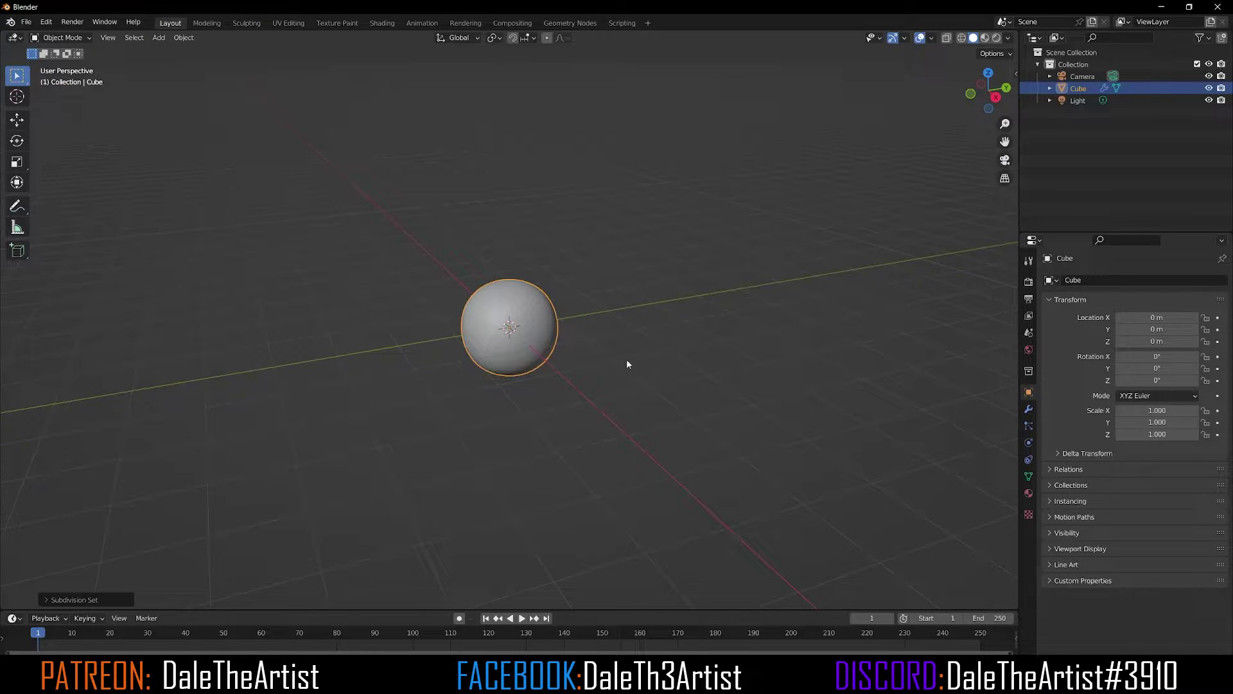
pyautogui.click(1029, 410)
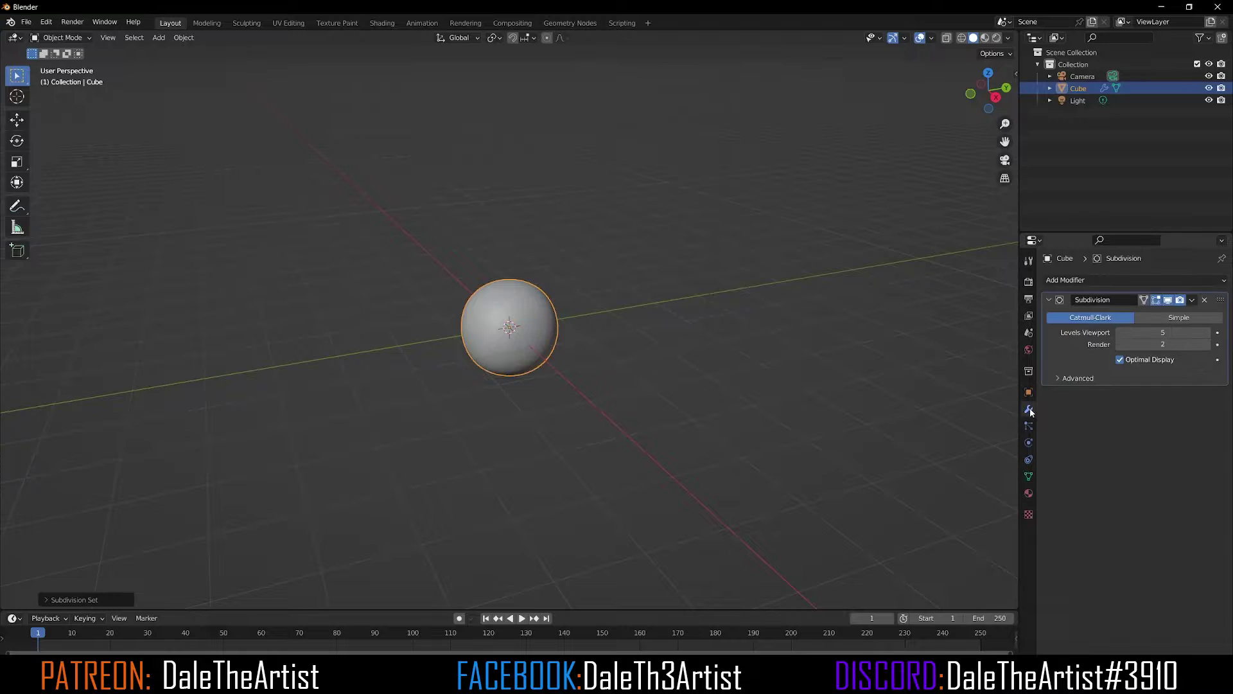
pyautogui.click(1193, 300)
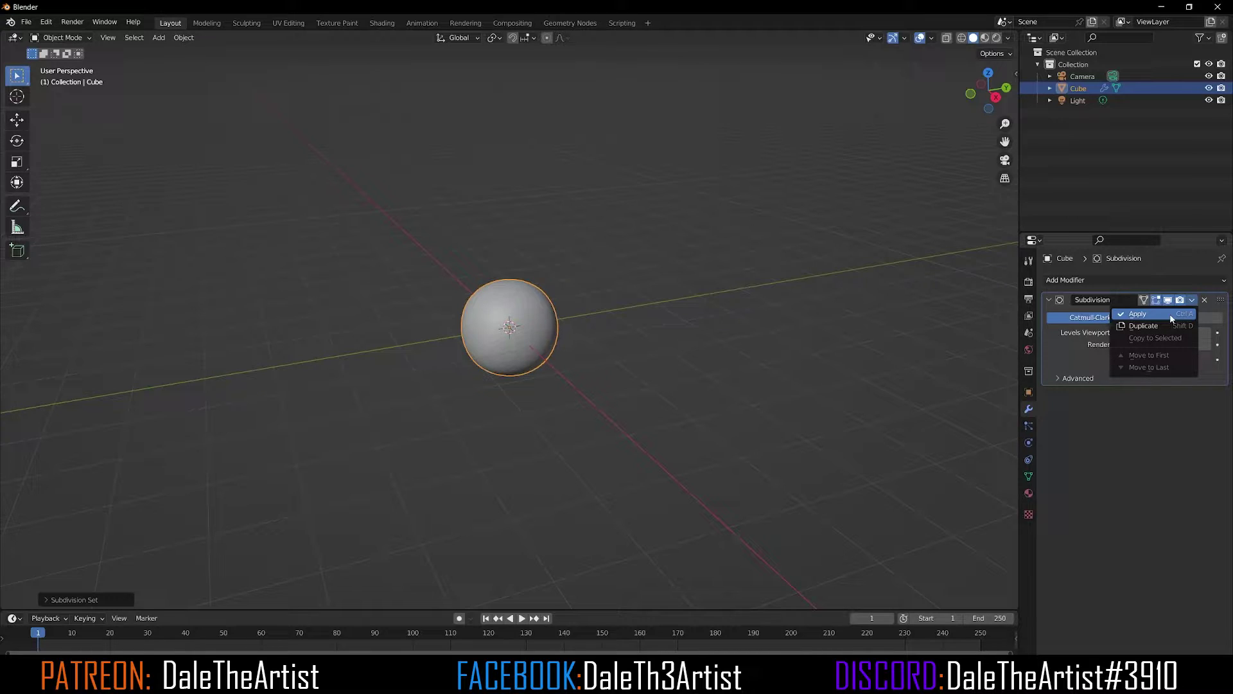
pyautogui.click(1172, 316)
# - Switch the rounded cube to Sculpt Mode in front view and widen the brush list so the tool names show
pyautogui.moveTo(575, 260); pyautogui.dragTo(589, 255, button='middle')
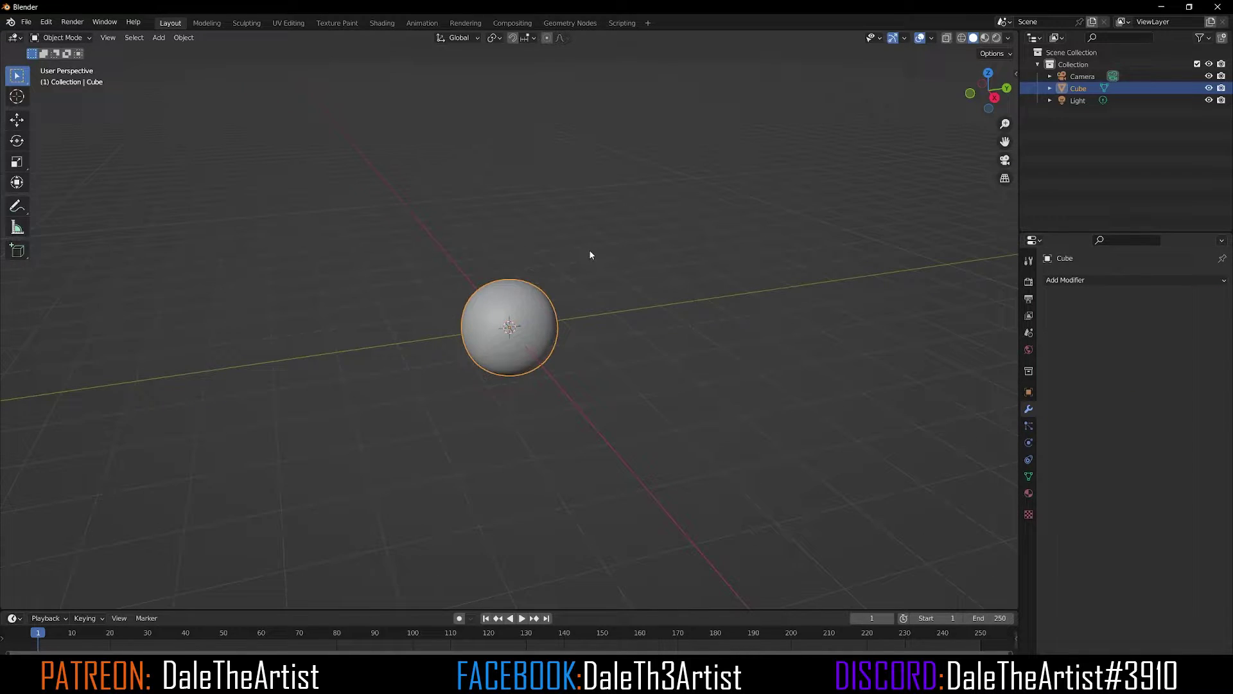
pyautogui.press('KP_1')
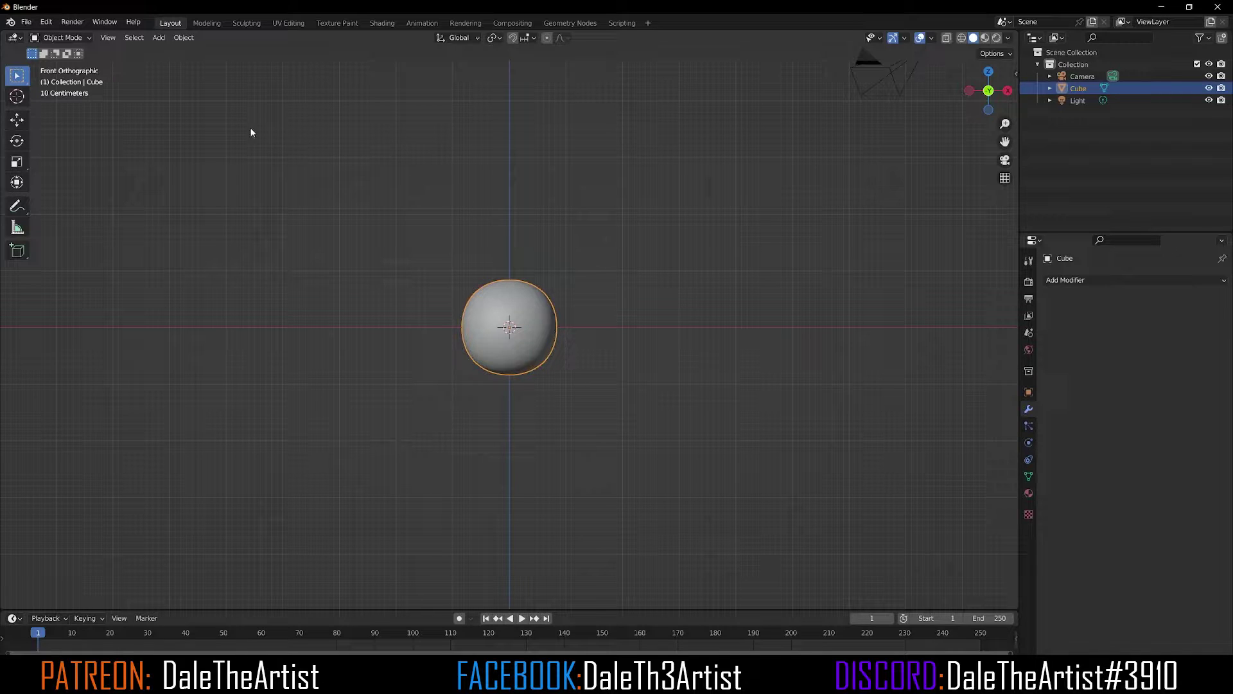
pyautogui.click(61, 37)
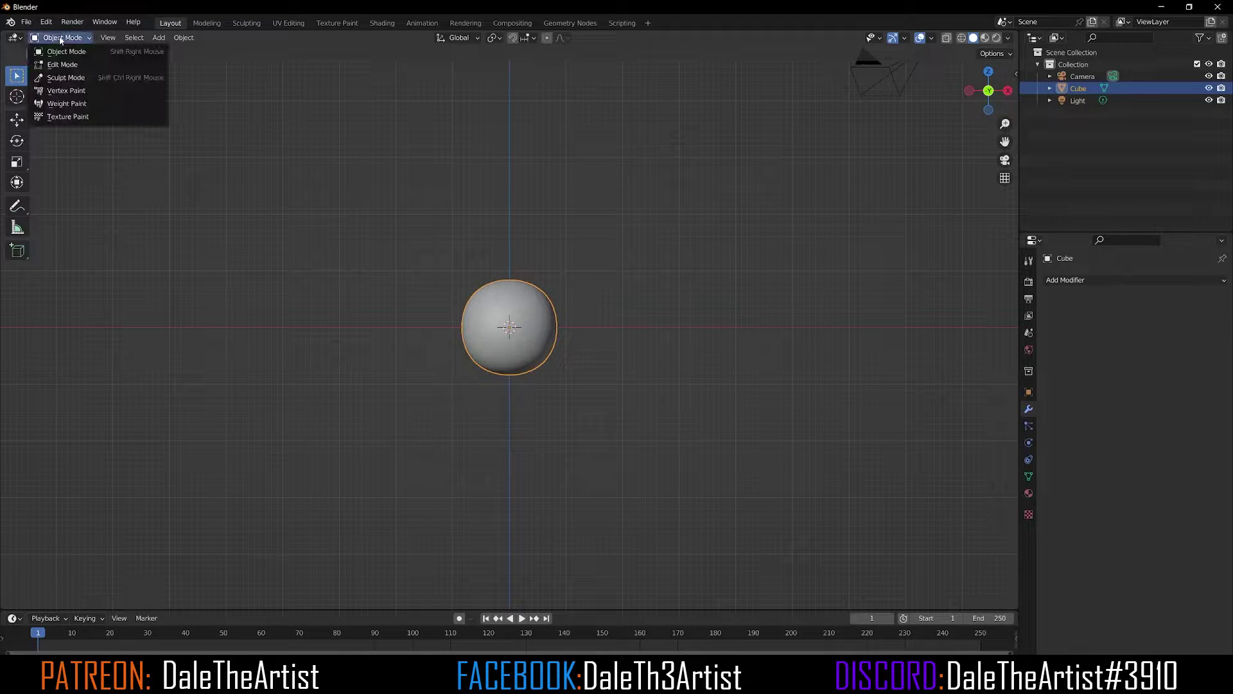
pyautogui.click(65, 76)
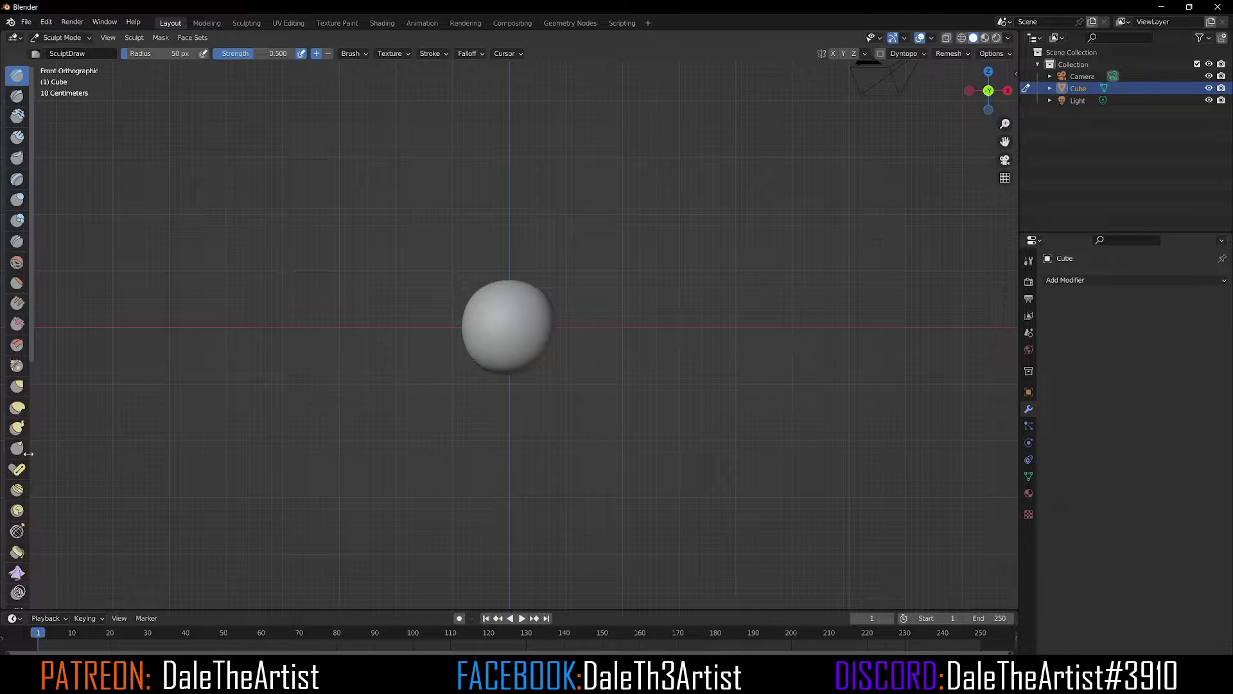
pyautogui.moveTo(28, 453)
pyautogui.mouseDown()
pyautogui.moveTo(112, 454)
pyautogui.moveTo(85, 453)
pyautogui.moveTo(103, 450)
pyautogui.mouseUp()
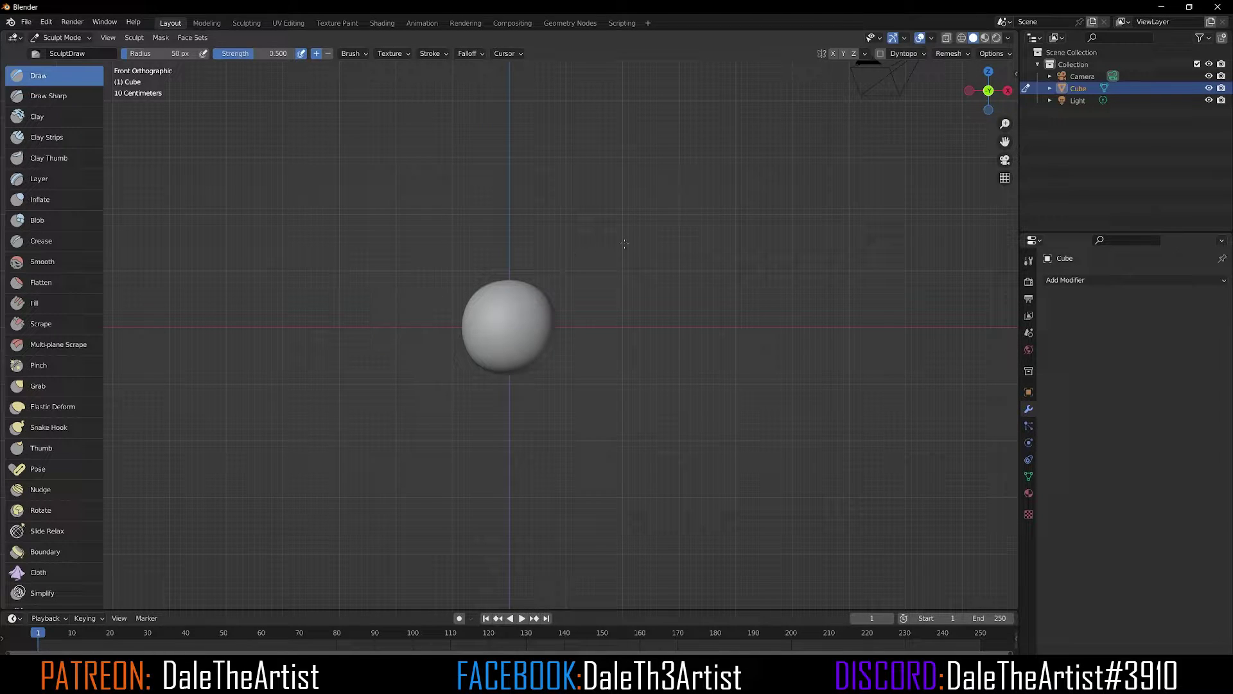
# - Enable X-axis mirror symmetry and choose the Draw Sharp brush with a radius of about 44 px
pyautogui.click(833, 55)
pyautogui.scroll(5, 579, 262)
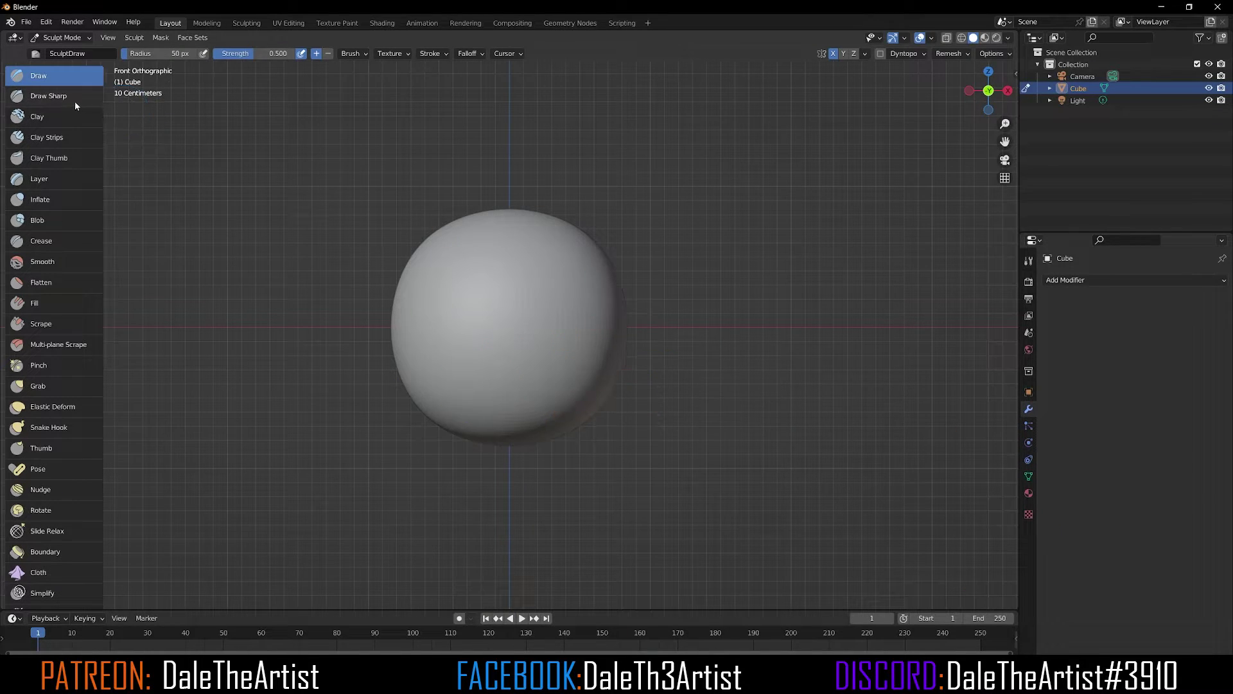
pyautogui.click(76, 101)
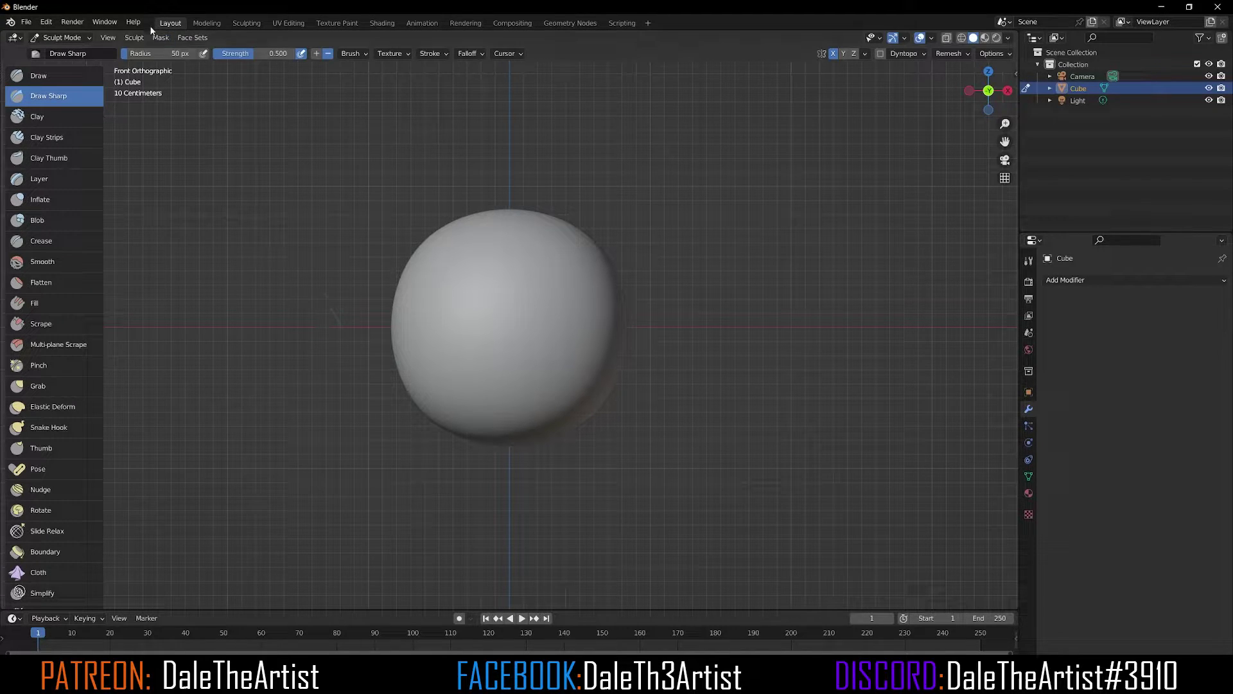
pyautogui.moveTo(135, 57)
pyautogui.mouseDown()
pyautogui.moveTo(154, 56)
pyautogui.moveTo(137, 56)
pyautogui.mouseUp()
pyautogui.press('f')
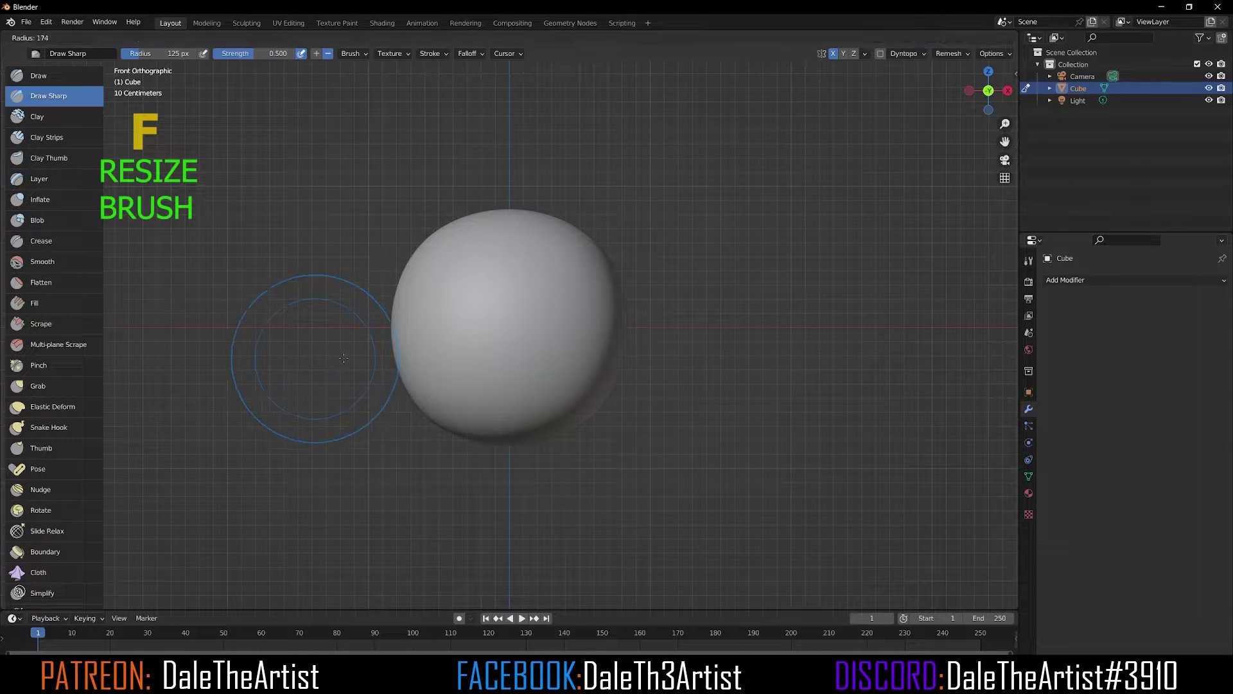
pyautogui.click(326, 350)
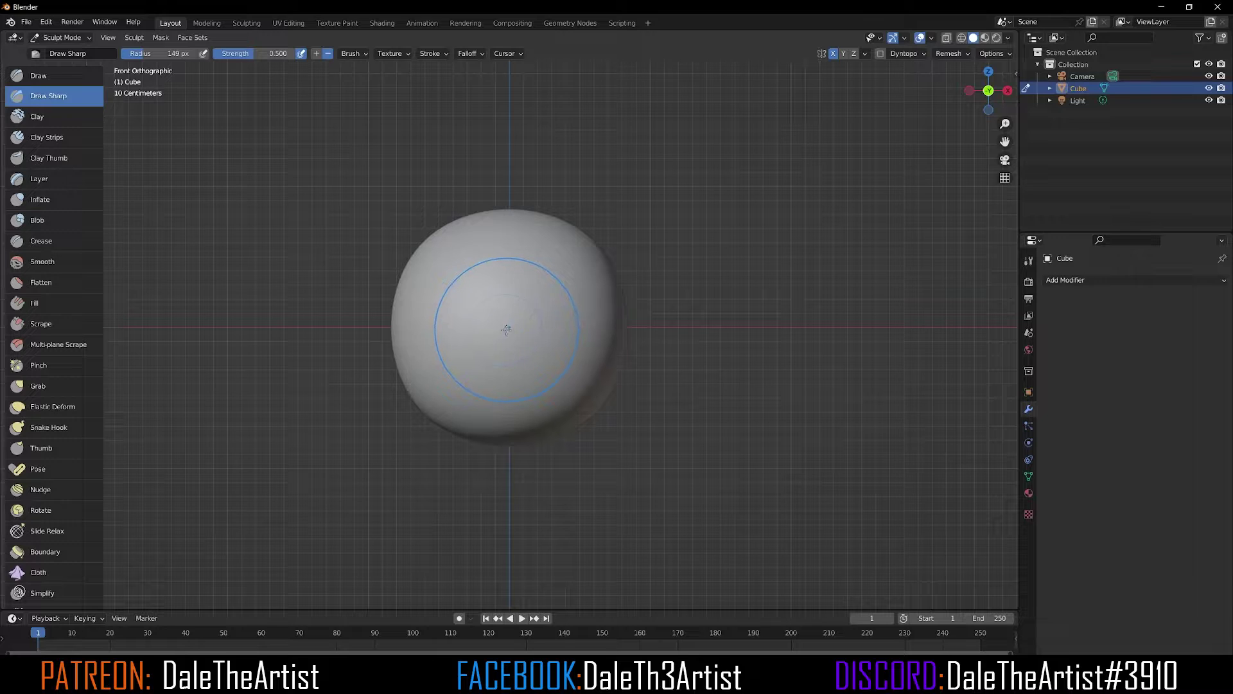
pyautogui.press('f')
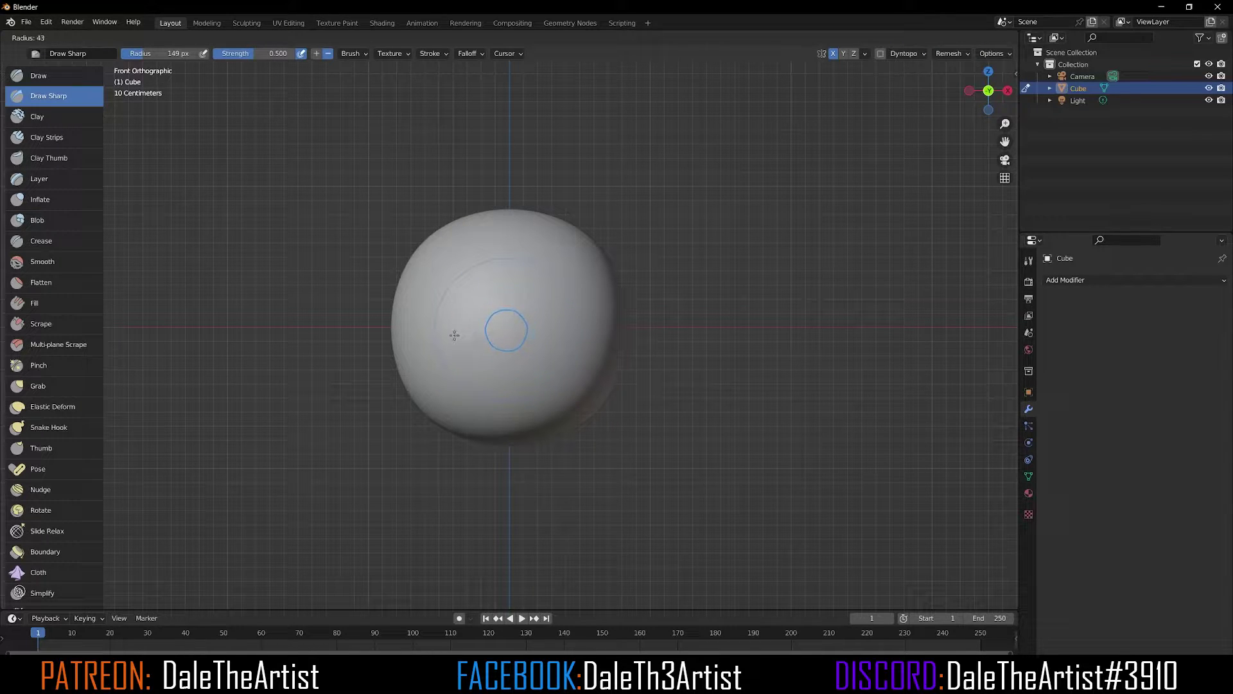
pyautogui.click(456, 335)
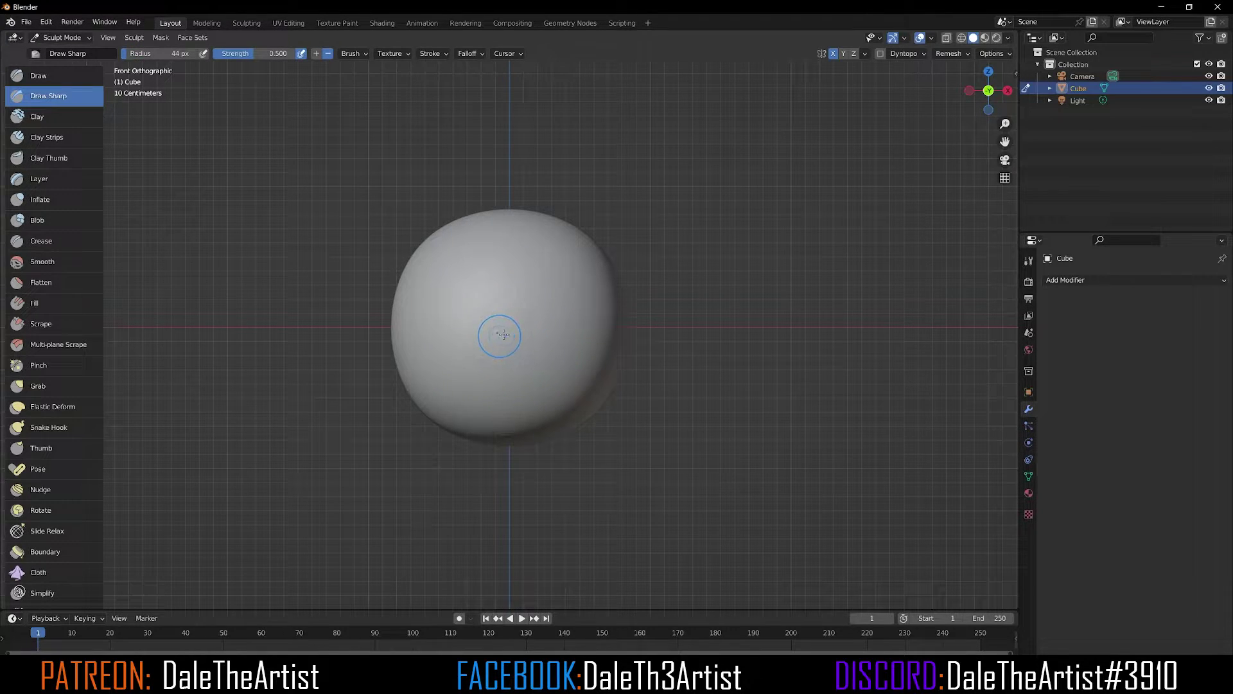
# - Carve a wide horizontal groove across the middle of the ball's front and a short arched groove below it with Draw Sharp
pyautogui.moveTo(502, 335)
pyautogui.mouseDown()
pyautogui.moveTo(575, 333)
pyautogui.moveTo(588, 346)
pyautogui.mouseUp()
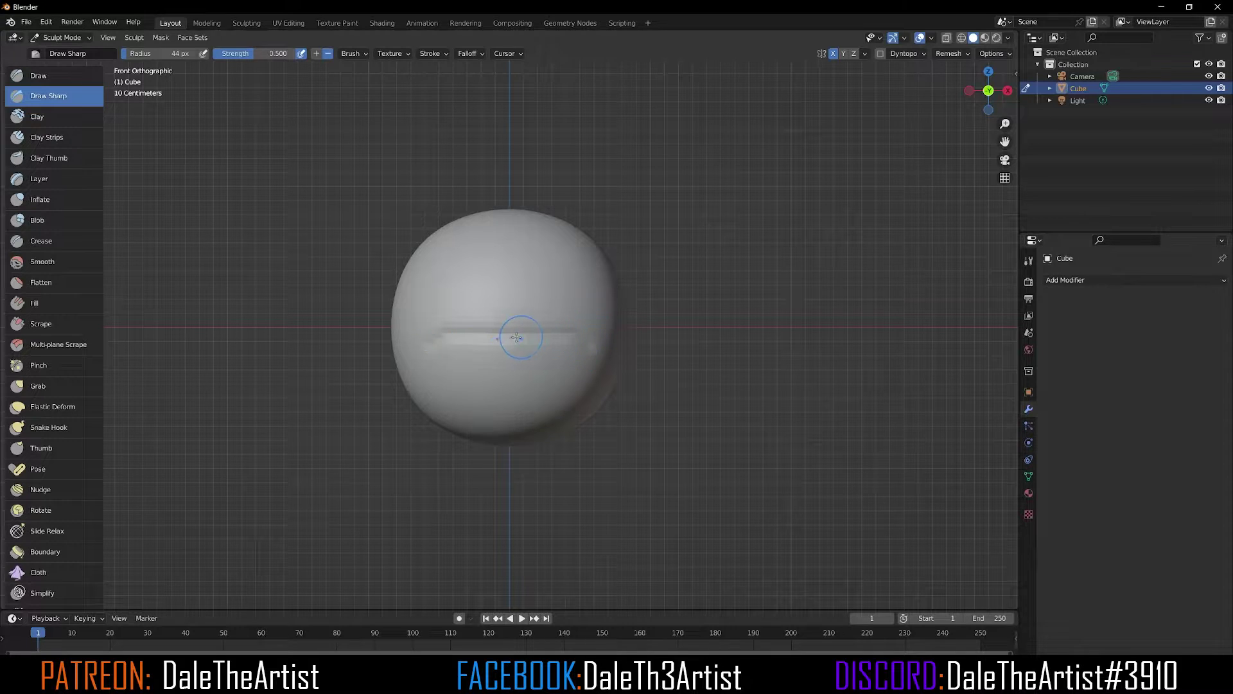
pyautogui.moveTo(510, 335); pyautogui.dragTo(590, 348)
pyautogui.moveTo(507, 335); pyautogui.dragTo(582, 341)
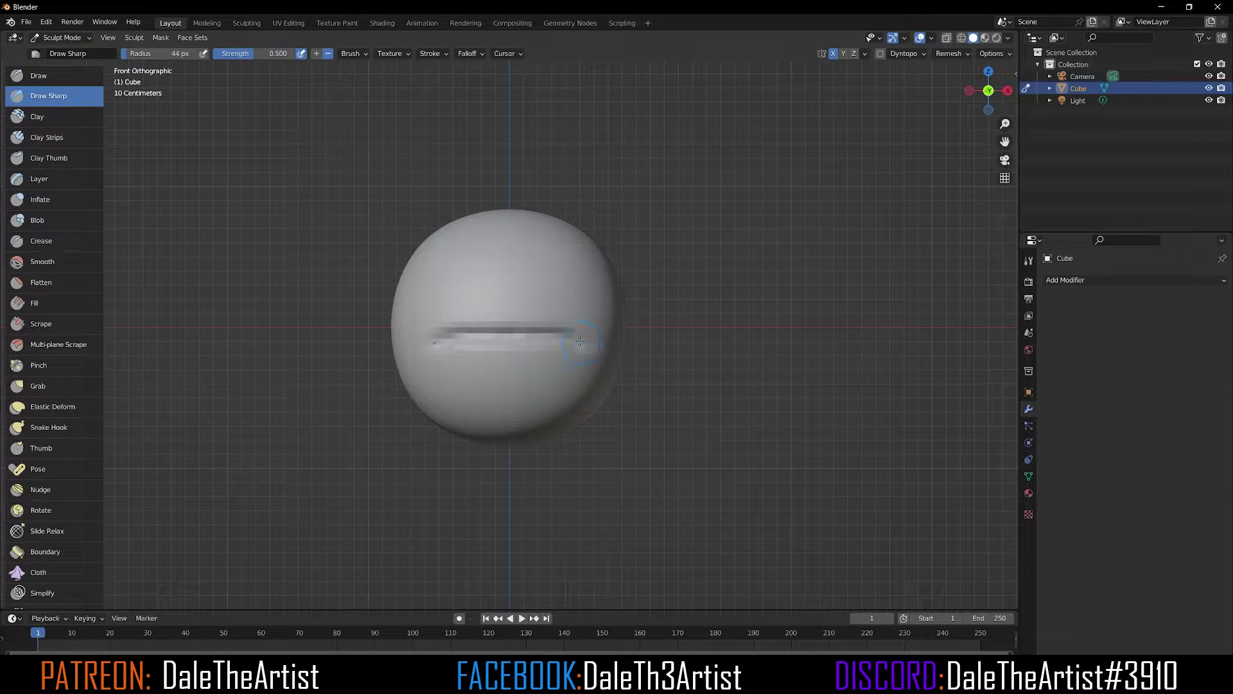
pyautogui.moveTo(504, 329); pyautogui.dragTo(576, 331)
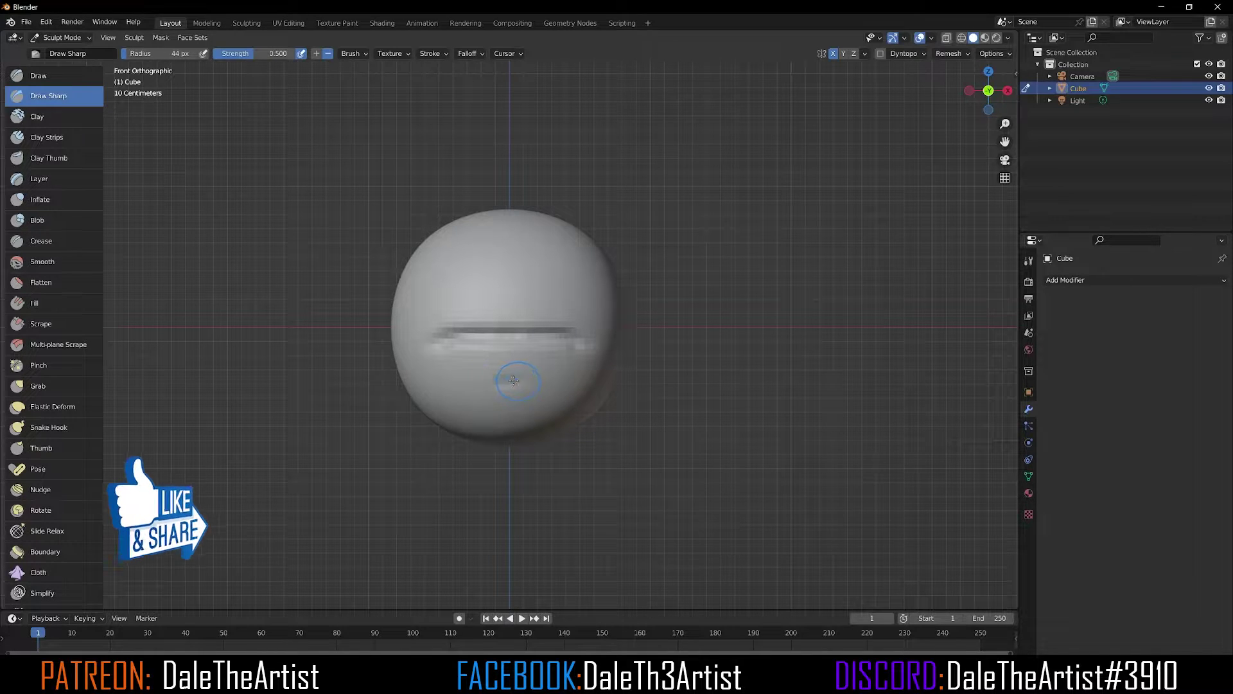
pyautogui.moveTo(508, 381); pyautogui.dragTo(543, 384)
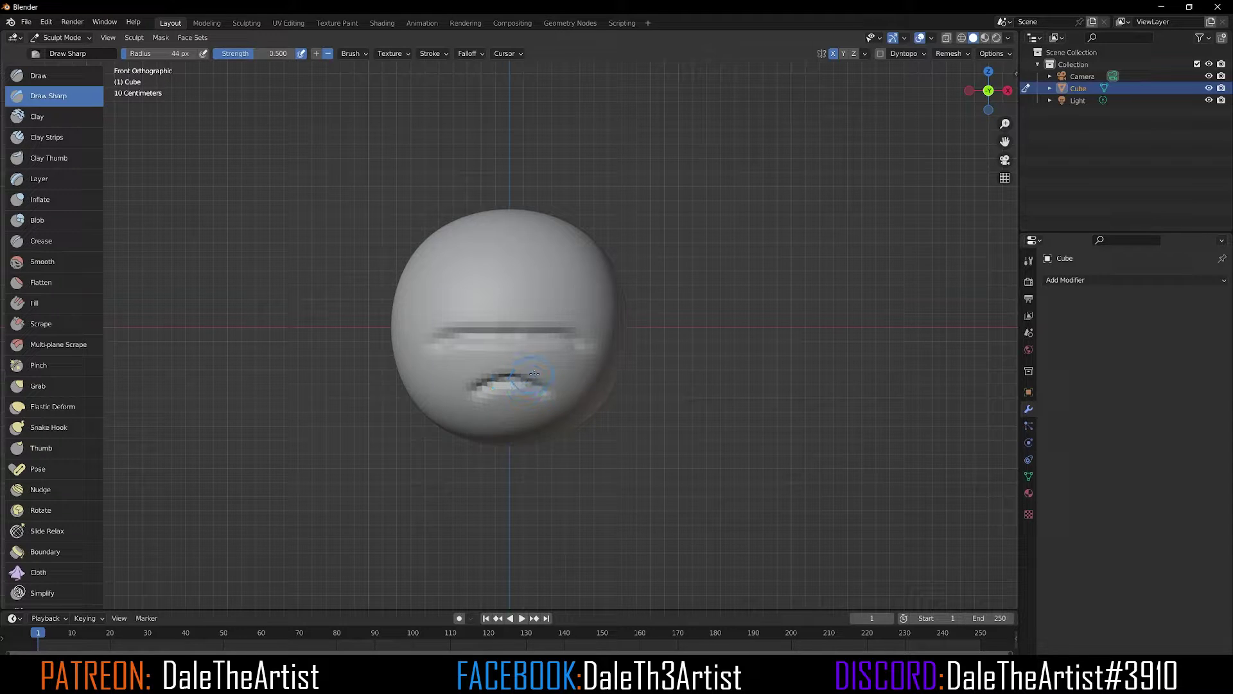
# - In right side view, lasso-mask the front of the face around the horizontal groove and invert the mask
pyautogui.press('KP_3')
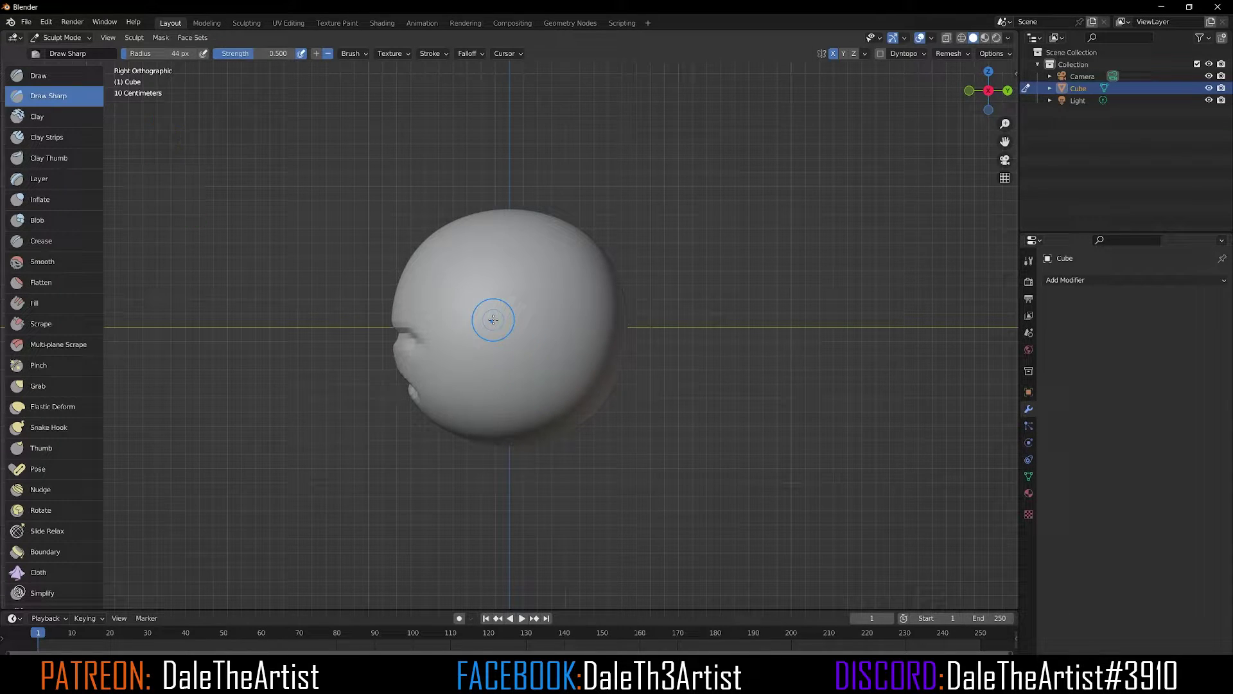
pyautogui.scroll(-10, 67, 157)
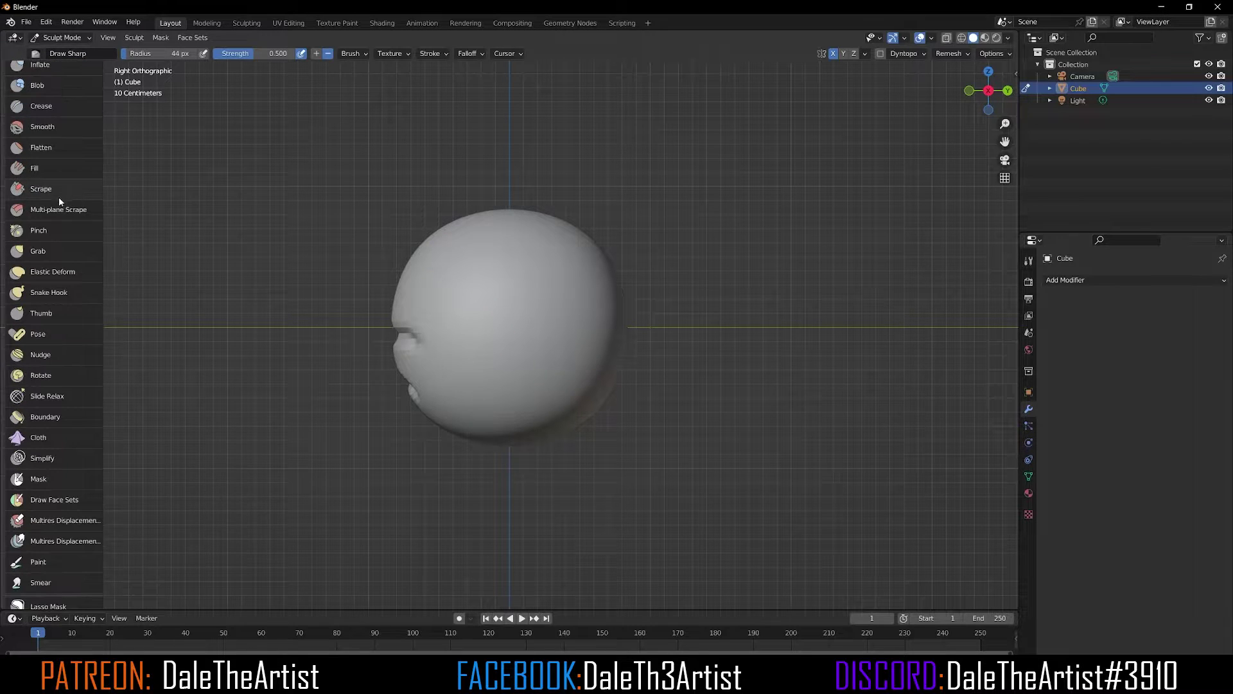
pyautogui.scroll(-2, 54, 347)
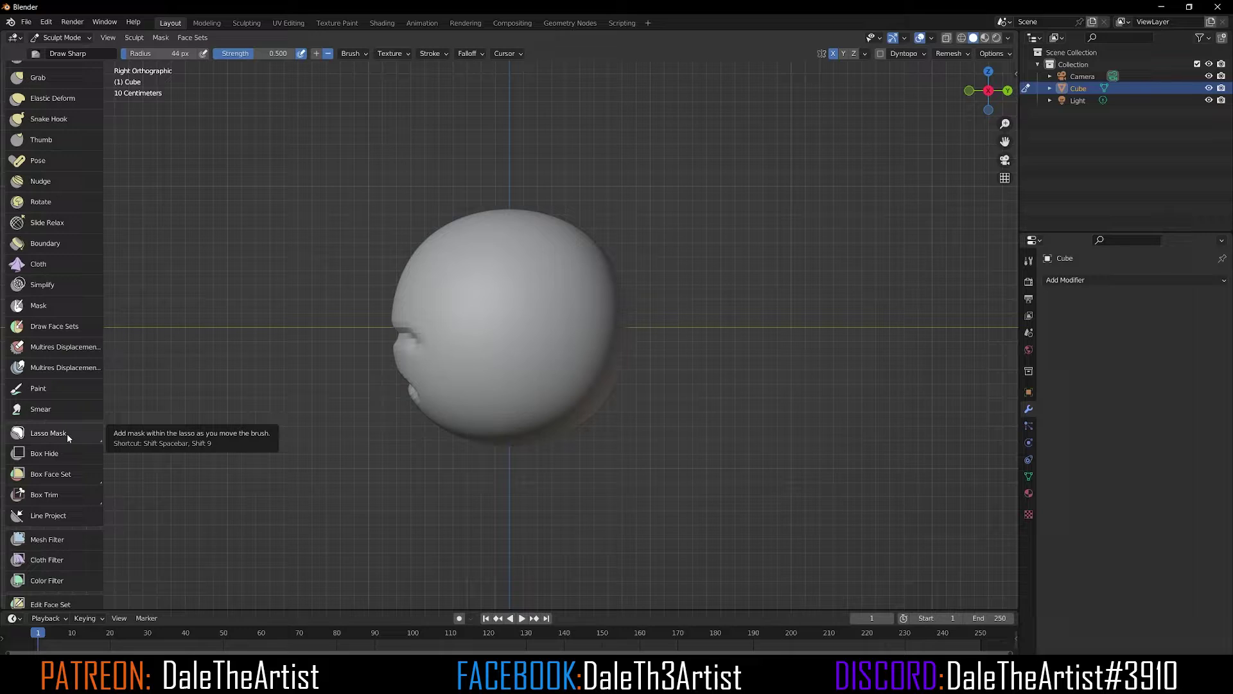
pyautogui.moveTo(67, 434); pyautogui.dragTo(51, 485)
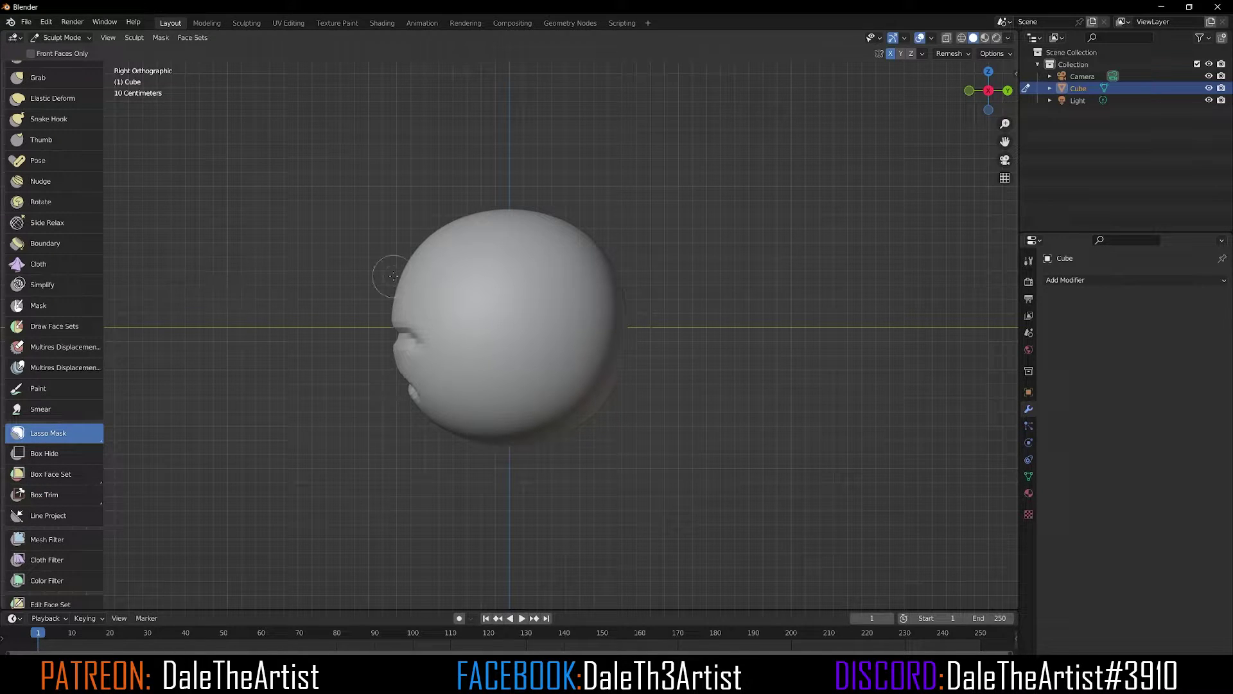
pyautogui.moveTo(377, 279)
pyautogui.mouseDown()
pyautogui.moveTo(427, 292)
pyautogui.moveTo(461, 339)
pyautogui.moveTo(431, 378)
pyautogui.moveTo(406, 384)
pyautogui.moveTo(309, 352)
pyautogui.moveTo(311, 291)
pyautogui.mouseUp()
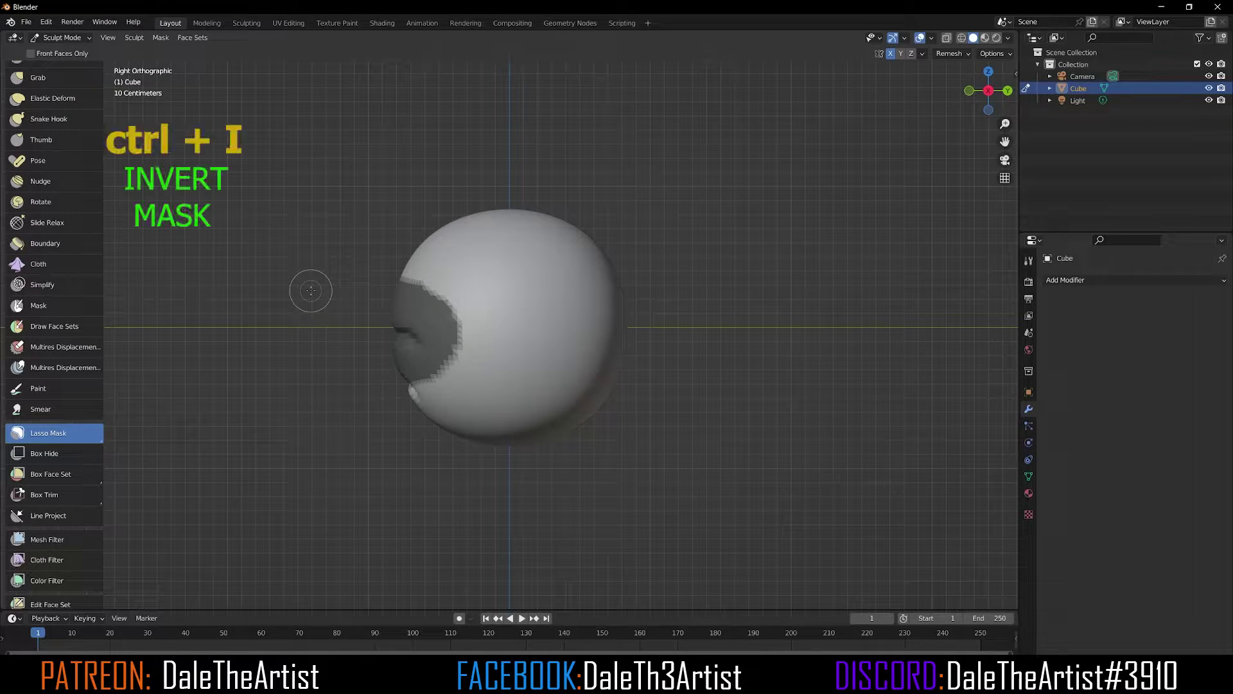
pyautogui.hotkey('ctrl', 'i')
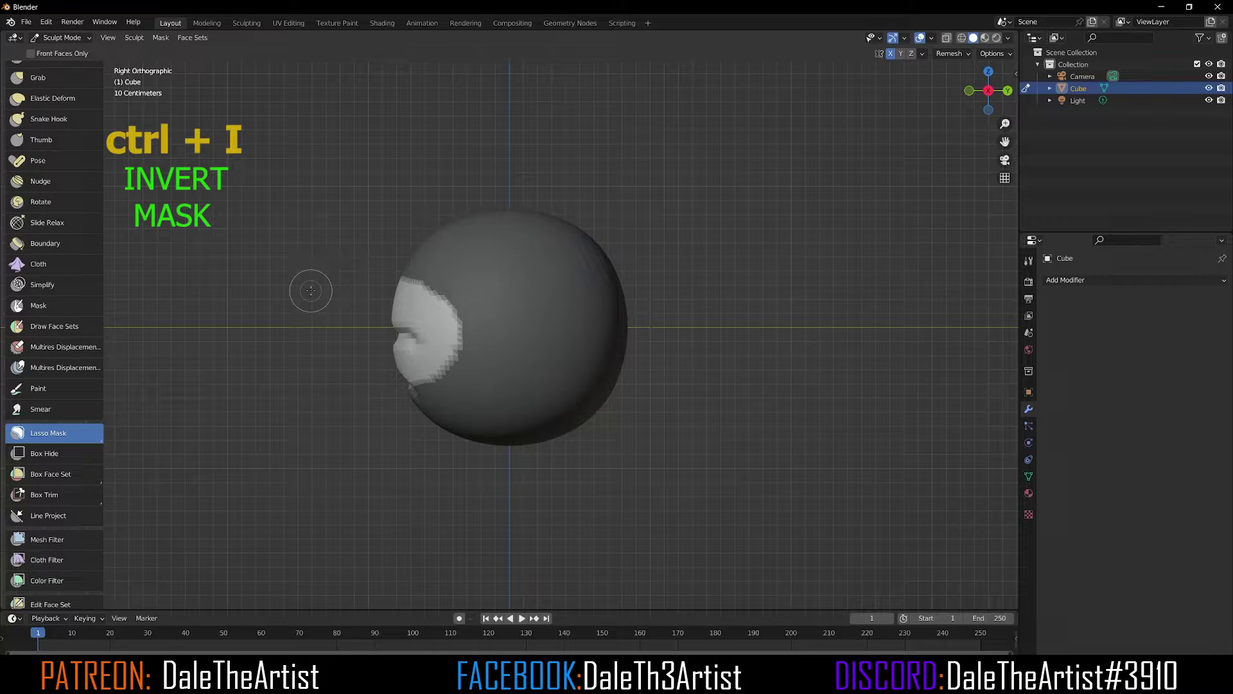
# - Pull the unmasked front of the face forward with the Grab brush at about 235 px radius, and clear the mask
pyautogui.press('g')
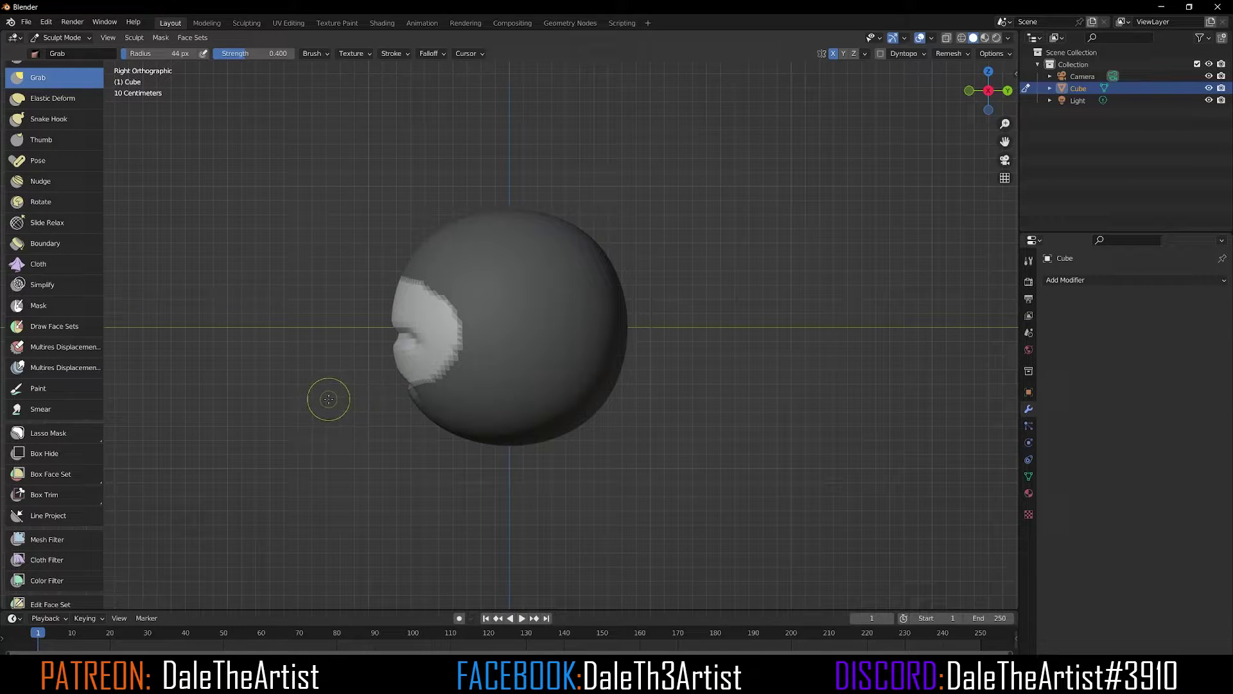
pyautogui.press('f')
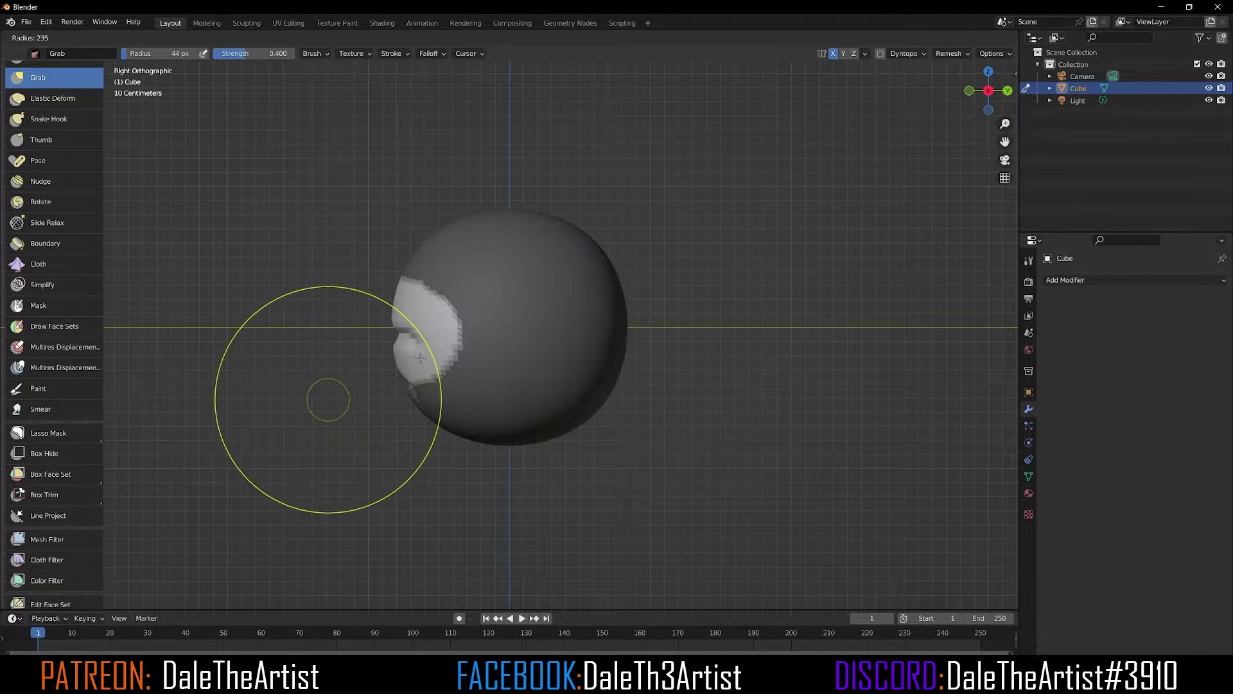
pyautogui.click(398, 344)
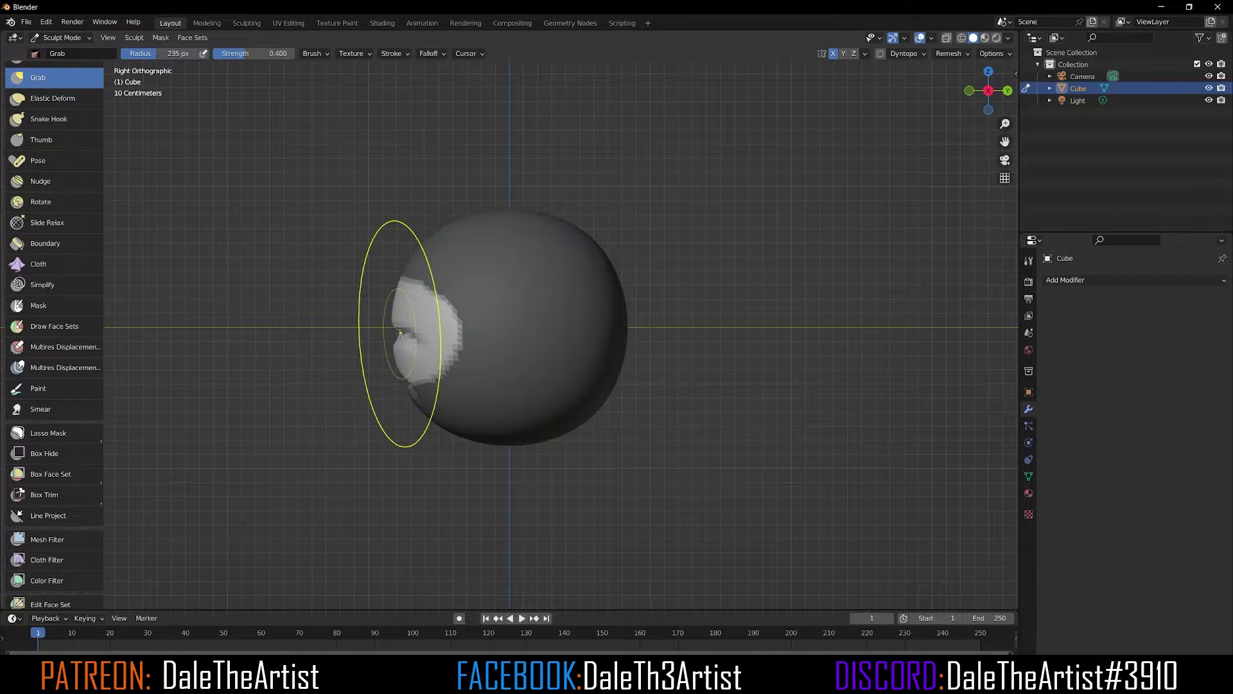
pyautogui.moveTo(399, 334); pyautogui.dragTo(322, 340)
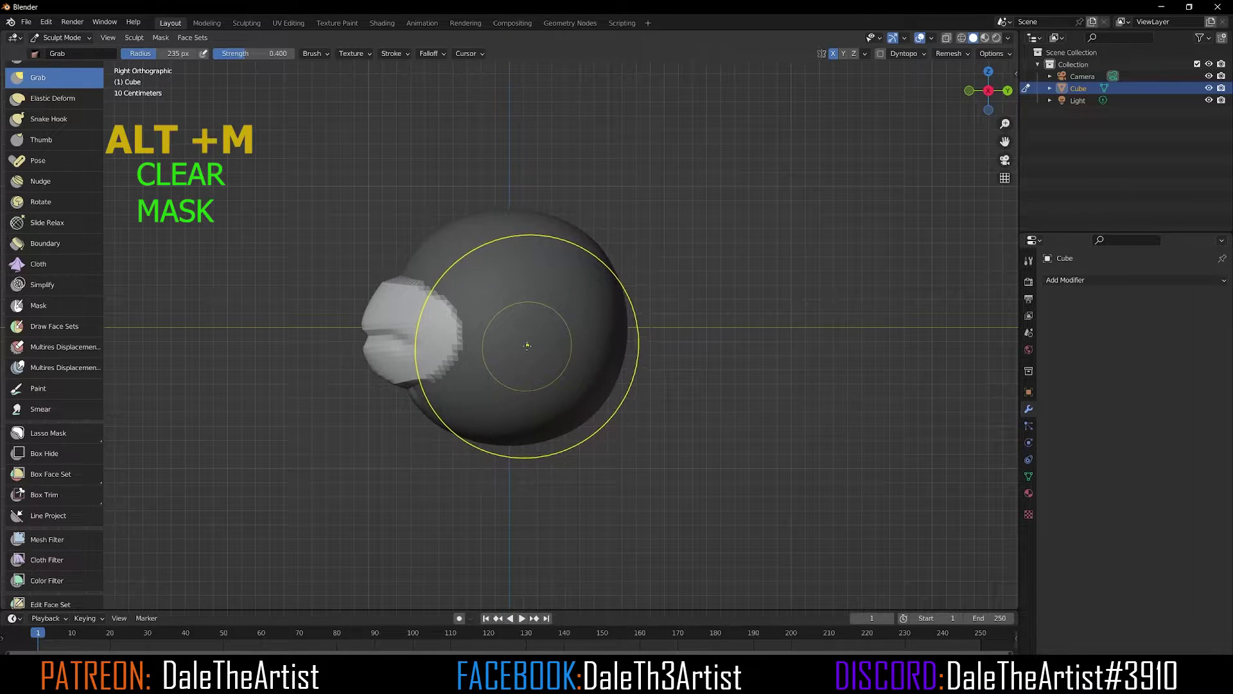
pyautogui.hotkey('alt', 'm')
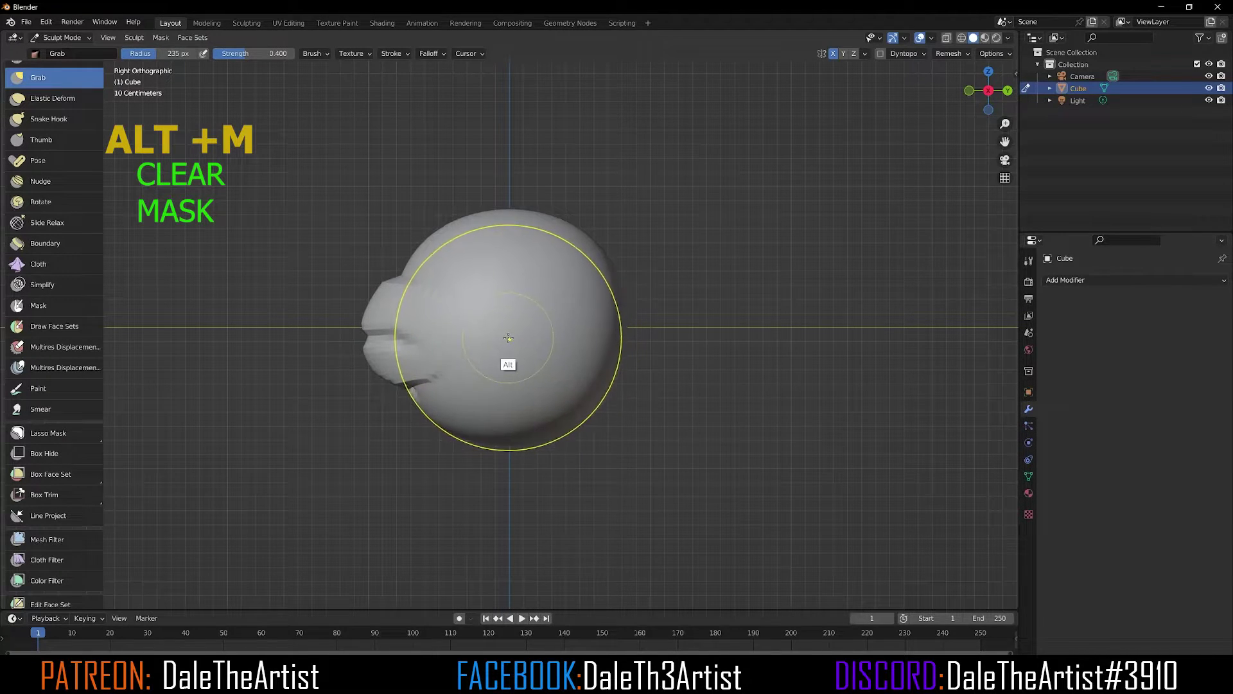
# - Reduce the brush radius to about 161 px and smooth the hard ridges above and below the protruding face area
pyautogui.moveTo(507, 337)
pyautogui.mouseDown()
pyautogui.moveTo(499, 307)
pyautogui.moveTo(559, 322)
pyautogui.mouseUp()
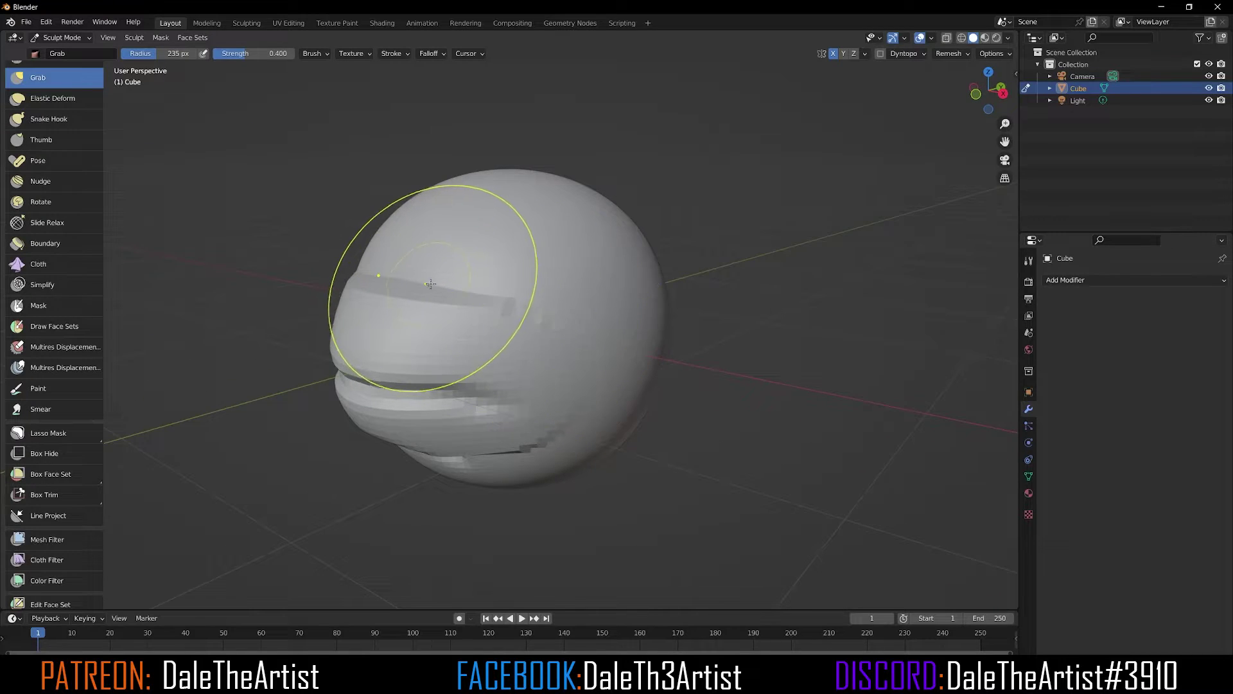
pyautogui.press('f')
pyautogui.click(406, 281)
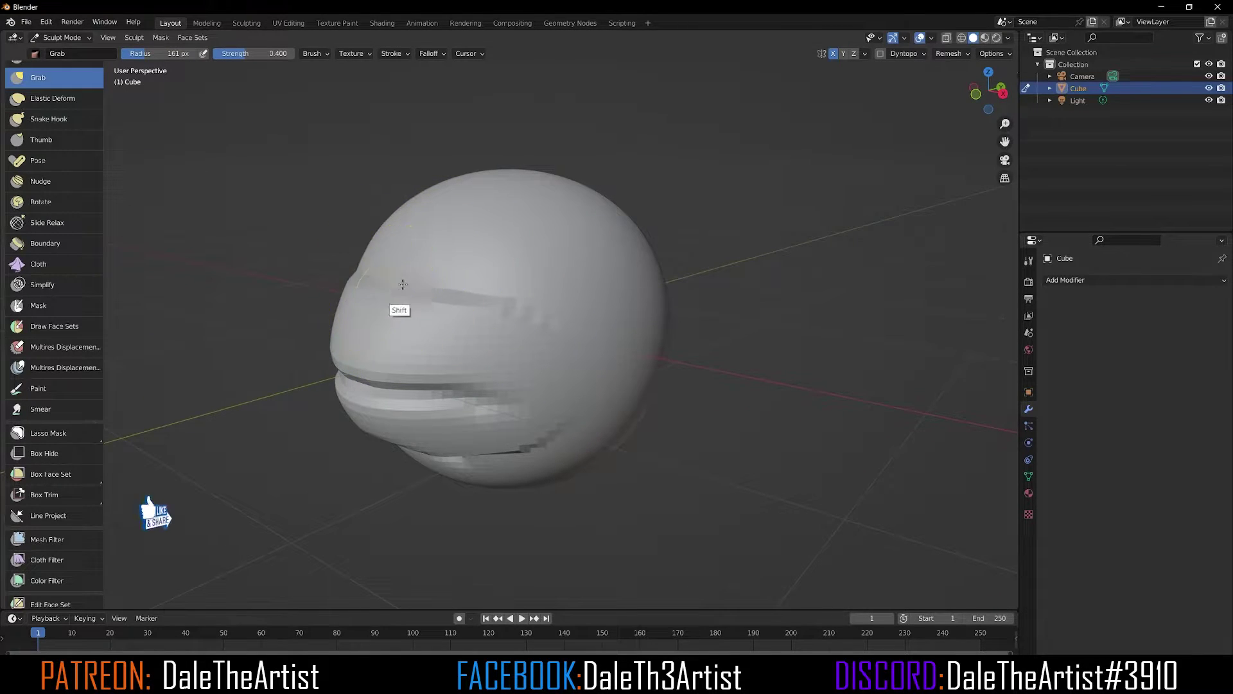
pyautogui.moveTo(405, 279)
pyautogui.keyDown('shift'); pyautogui.mouseDown()
pyautogui.moveTo(394, 270)
pyautogui.moveTo(537, 314)
pyautogui.mouseUp(); pyautogui.keyUp('shift')
pyautogui.moveTo(586, 334)
pyautogui.mouseDown(button='middle')
pyautogui.moveTo(587, 386)
pyautogui.moveTo(584, 353)
pyautogui.mouseUp(button='middle')
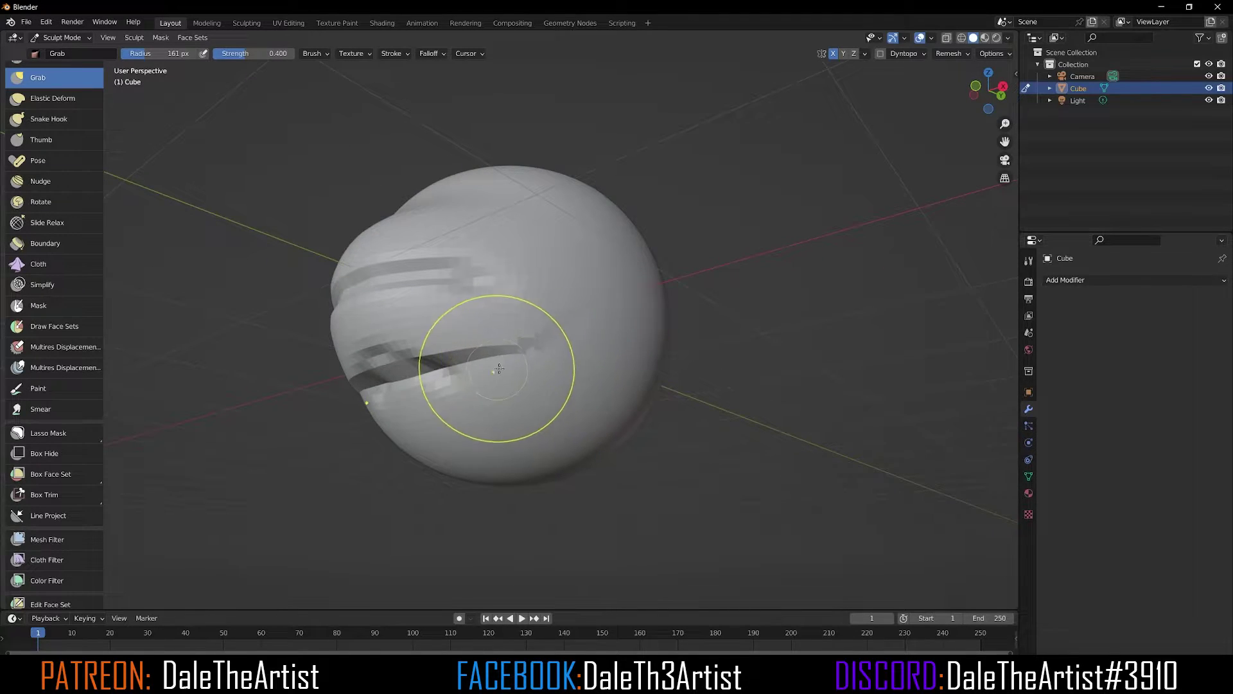
pyautogui.keyDown('shift'); pyautogui.moveTo(494, 351); pyautogui.dragTo(427, 348); pyautogui.keyUp('shift')
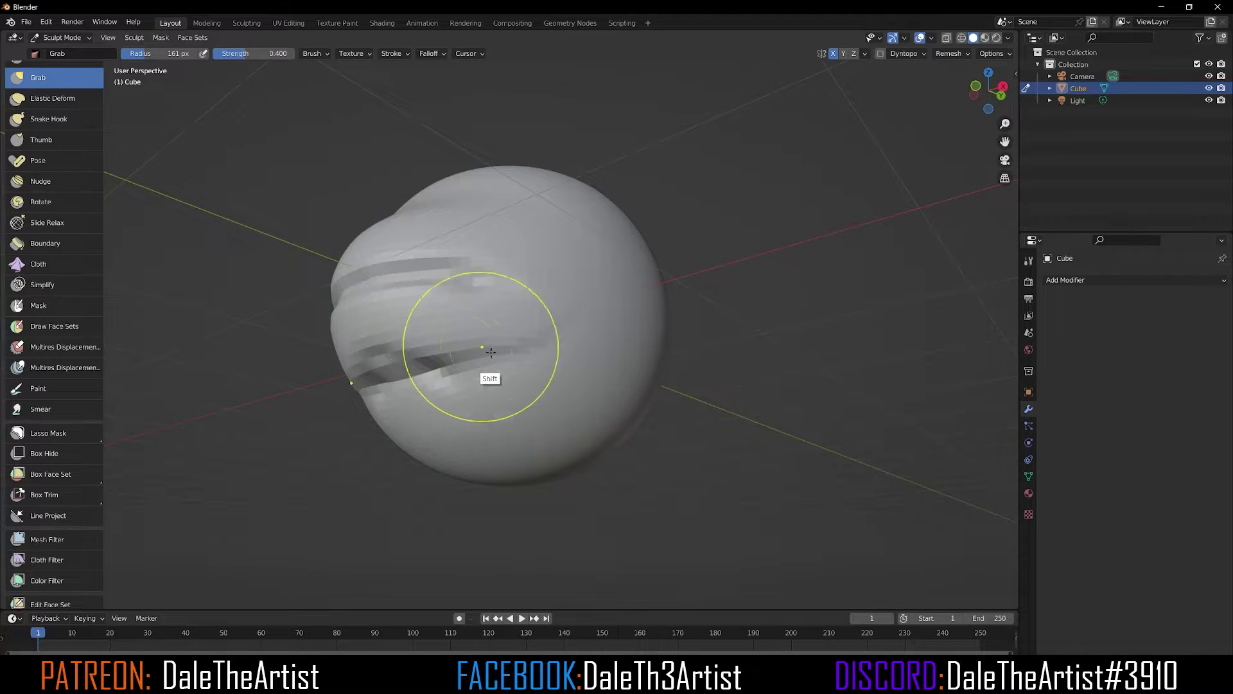
pyautogui.moveTo(562, 397)
pyautogui.keyDown('ctrl'); pyautogui.keyDown('alt'); pyautogui.mouseDown()
pyautogui.moveTo(553, 376)
pyautogui.moveTo(546, 406)
pyautogui.mouseUp(); pyautogui.keyUp('alt'); pyautogui.keyUp('ctrl')
pyautogui.keyDown('alt'); pyautogui.moveTo(546, 406); pyautogui.dragTo(603, 415); pyautogui.keyUp('alt')
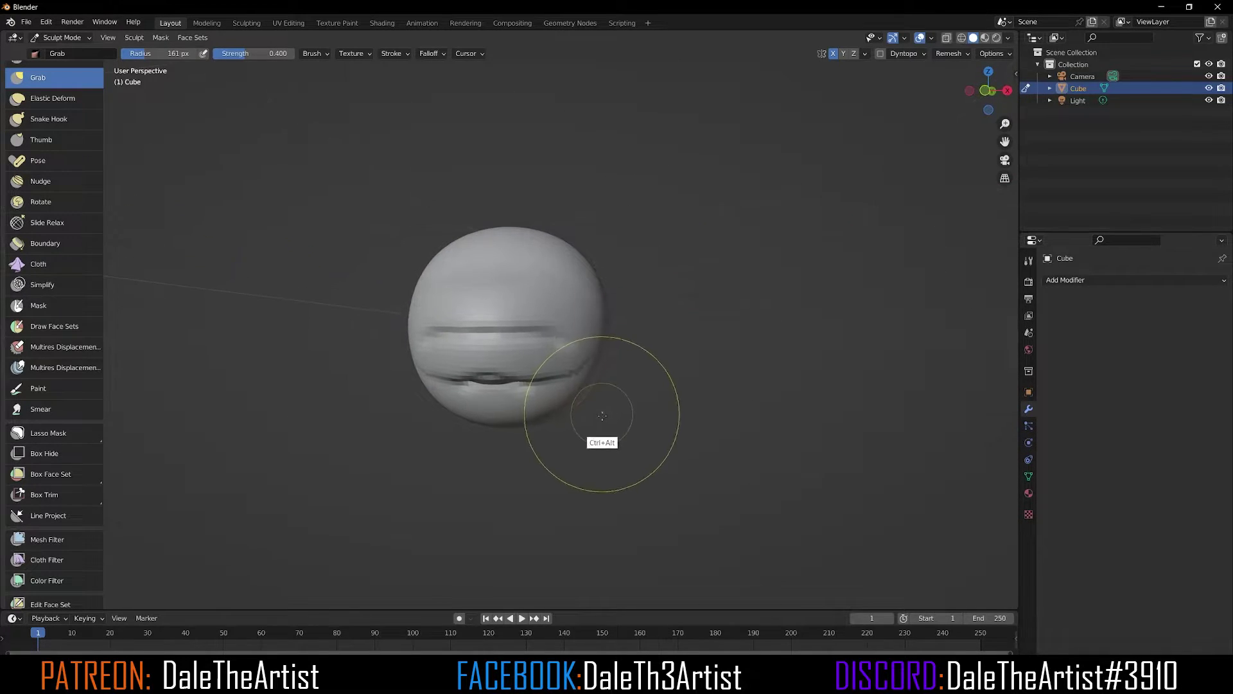
# - Set the voxel size to about 0.0185 m and voxel remesh the head
pyautogui.scroll(3, 602, 416)
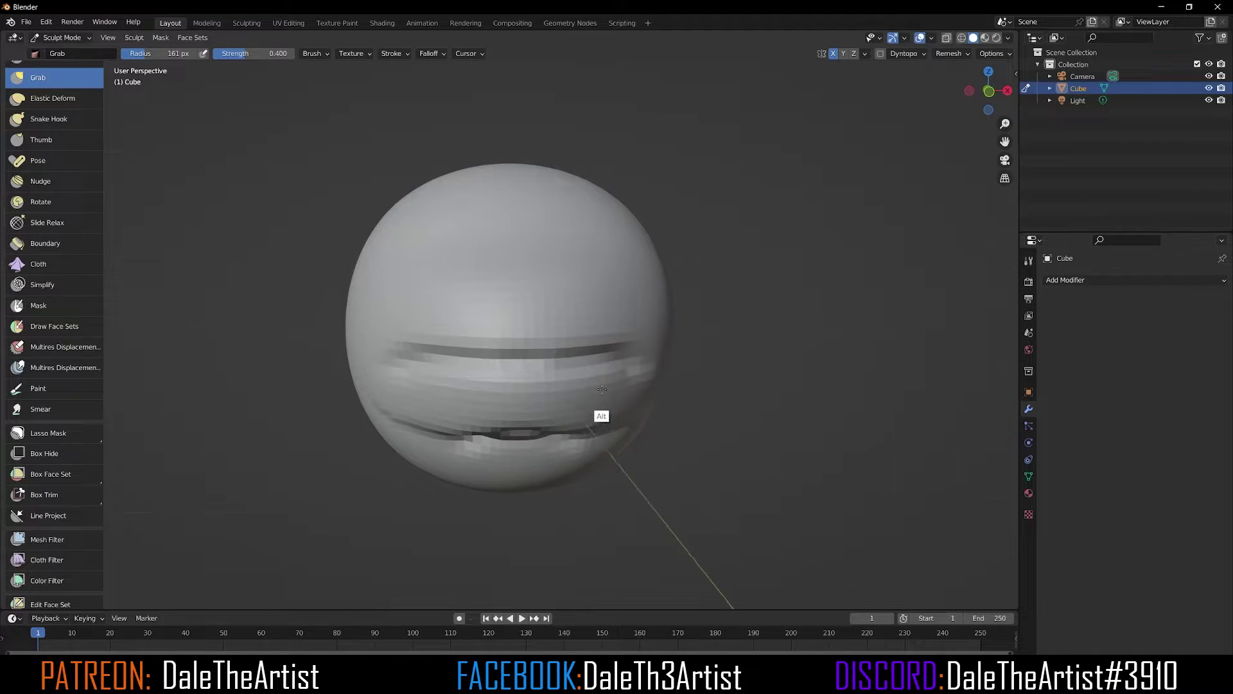
pyautogui.moveTo(602, 388); pyautogui.dragTo(597, 375, button='middle')
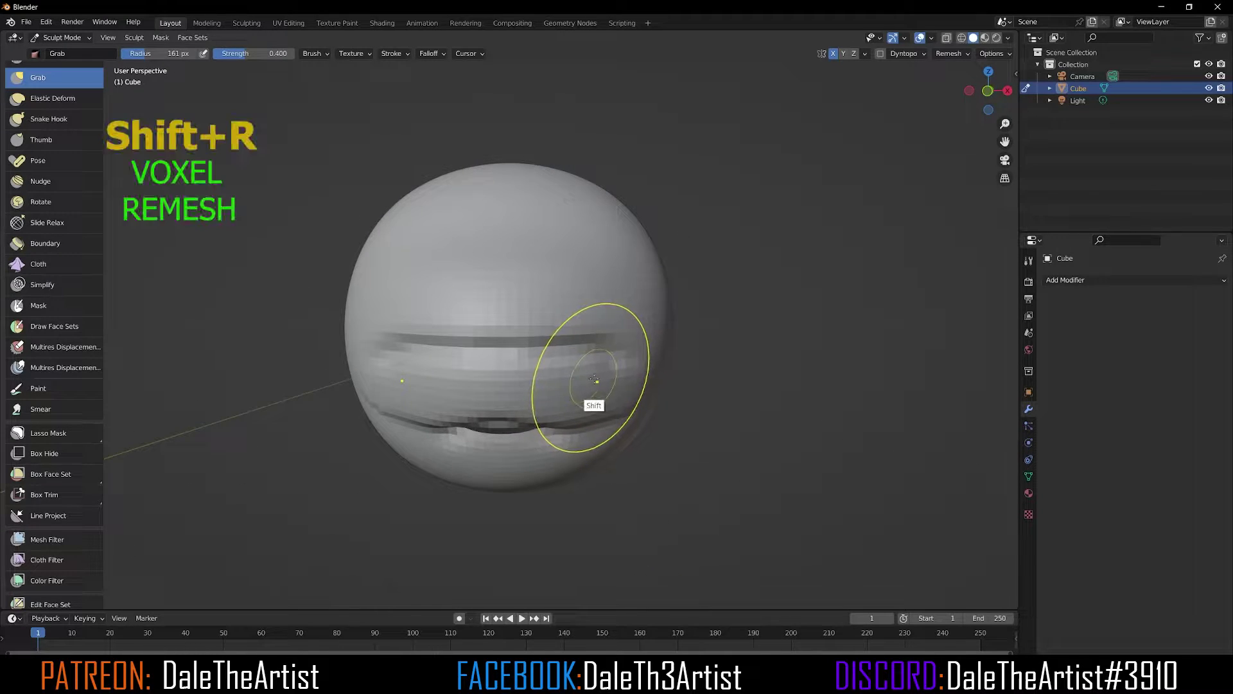
pyautogui.hotkey('shift', 'r')
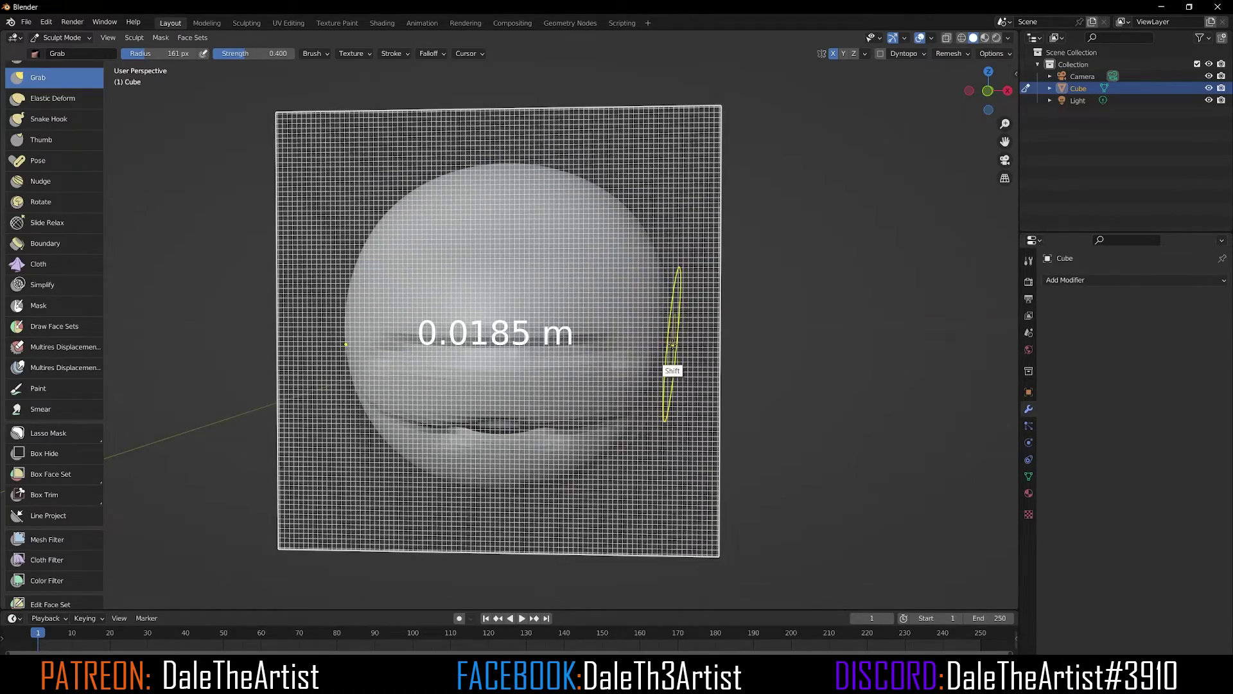
pyautogui.click(672, 345)
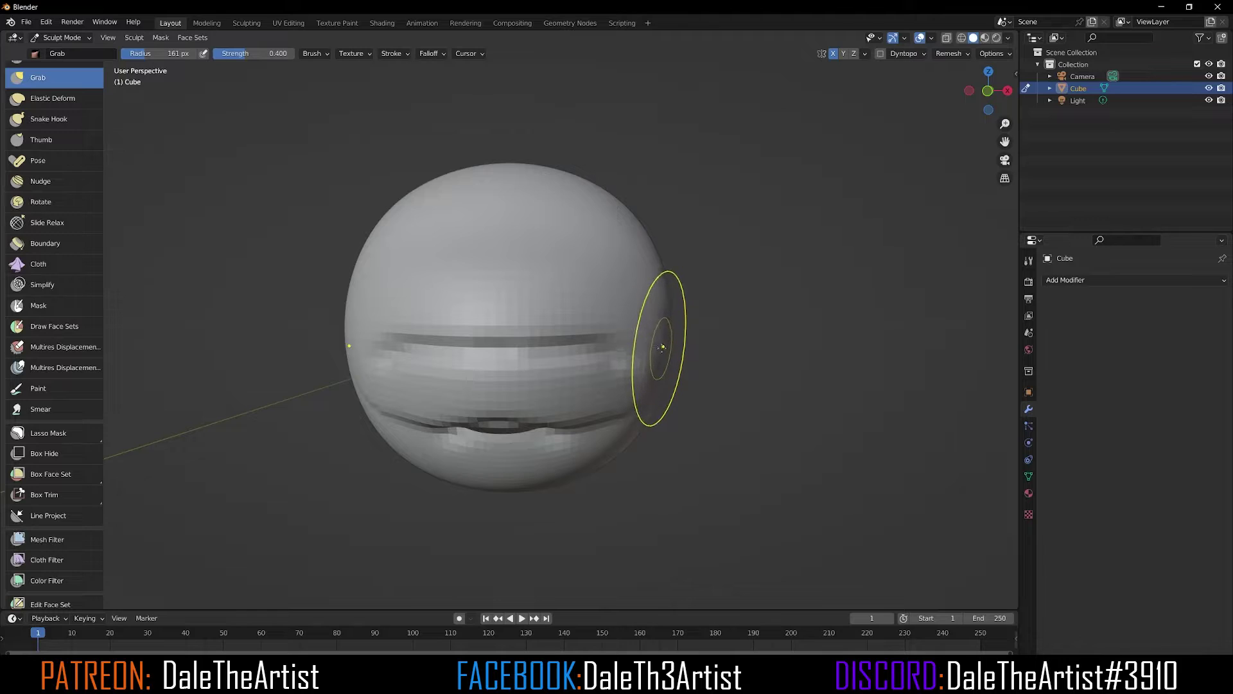
pyautogui.press('ctrl')
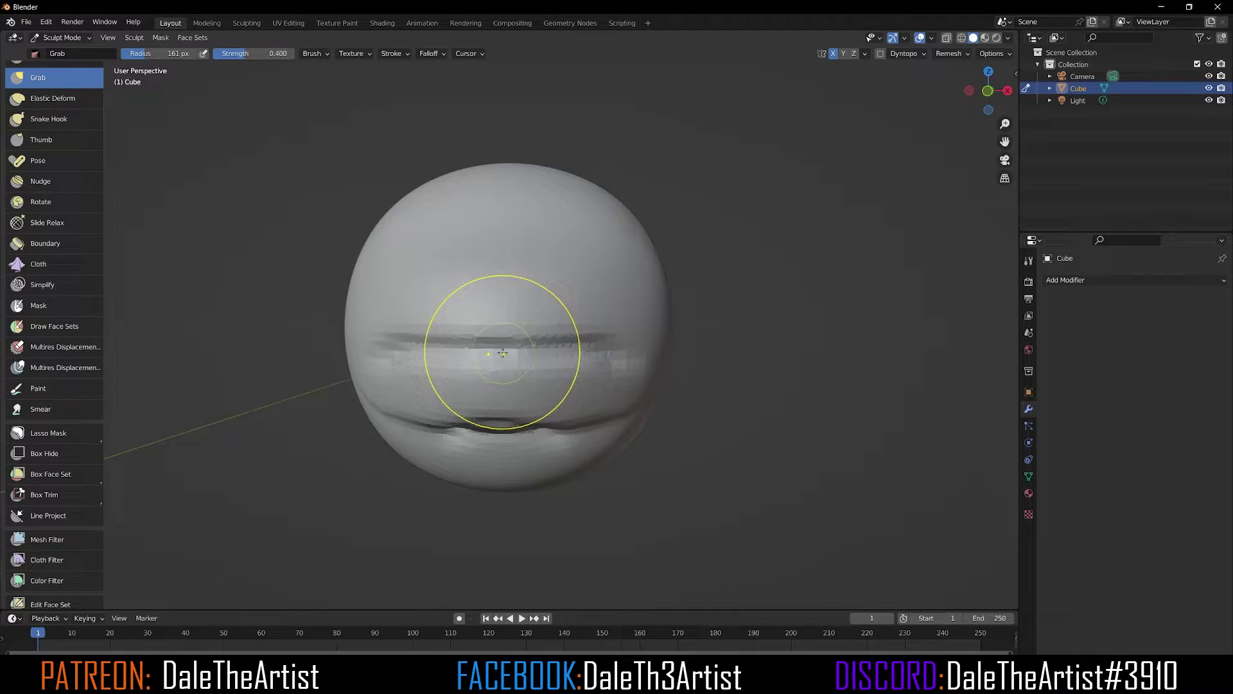
# - Smooth the jagged edges of both horizontal grooves and the surface between them on the front of the face
pyautogui.press('shift')
pyautogui.moveTo(492, 338)
pyautogui.keyDown('shift'); pyautogui.mouseDown()
pyautogui.moveTo(635, 344)
pyautogui.moveTo(523, 390)
pyautogui.moveTo(508, 430)
pyautogui.moveTo(562, 418)
pyautogui.mouseUp(); pyautogui.keyUp('shift')
pyautogui.keyDown('alt'); pyautogui.moveTo(667, 399); pyautogui.dragTo(584, 387); pyautogui.keyUp('alt')
pyautogui.moveTo(518, 367)
pyautogui.keyDown('shift'); pyautogui.mouseDown()
pyautogui.moveTo(470, 351)
pyautogui.moveTo(487, 345)
pyautogui.moveTo(565, 398)
pyautogui.moveTo(548, 339)
pyautogui.mouseUp(); pyautogui.keyUp('shift')
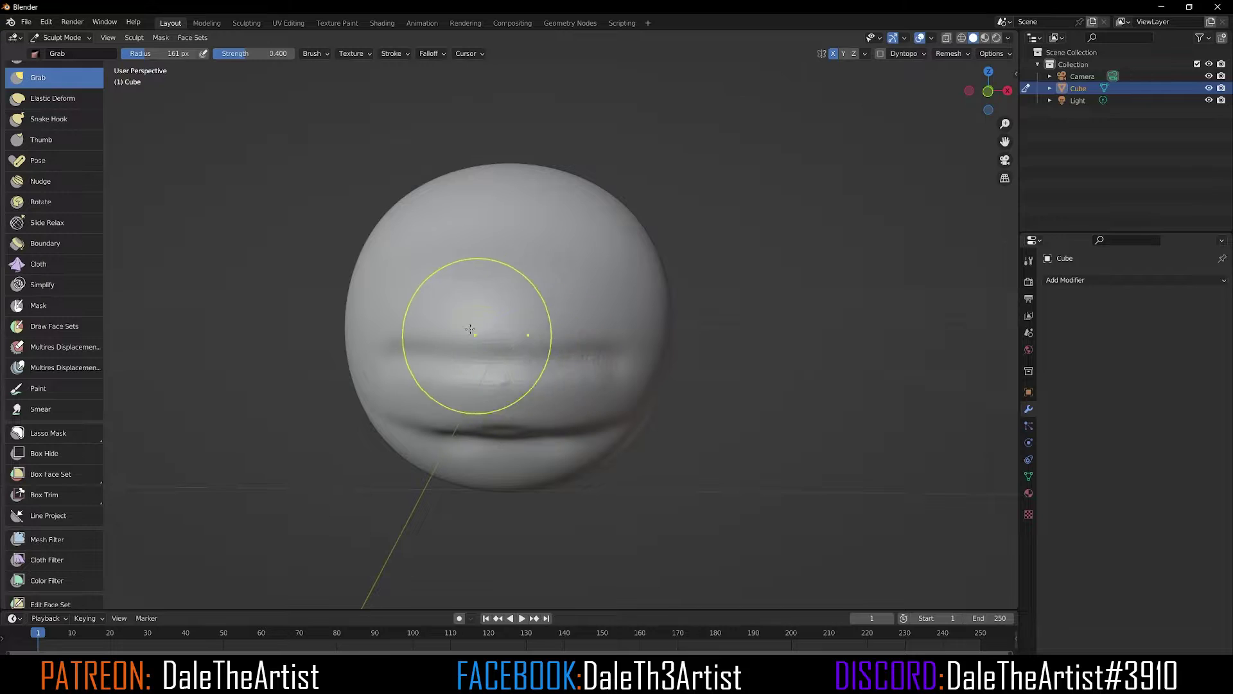
# - Carve a crisp mouth line along the upper groove and curve its ends down with Draw Sharp at 63 px radius
pyautogui.scroll(3, 84, 289)
pyautogui.scroll(9, 83, 284)
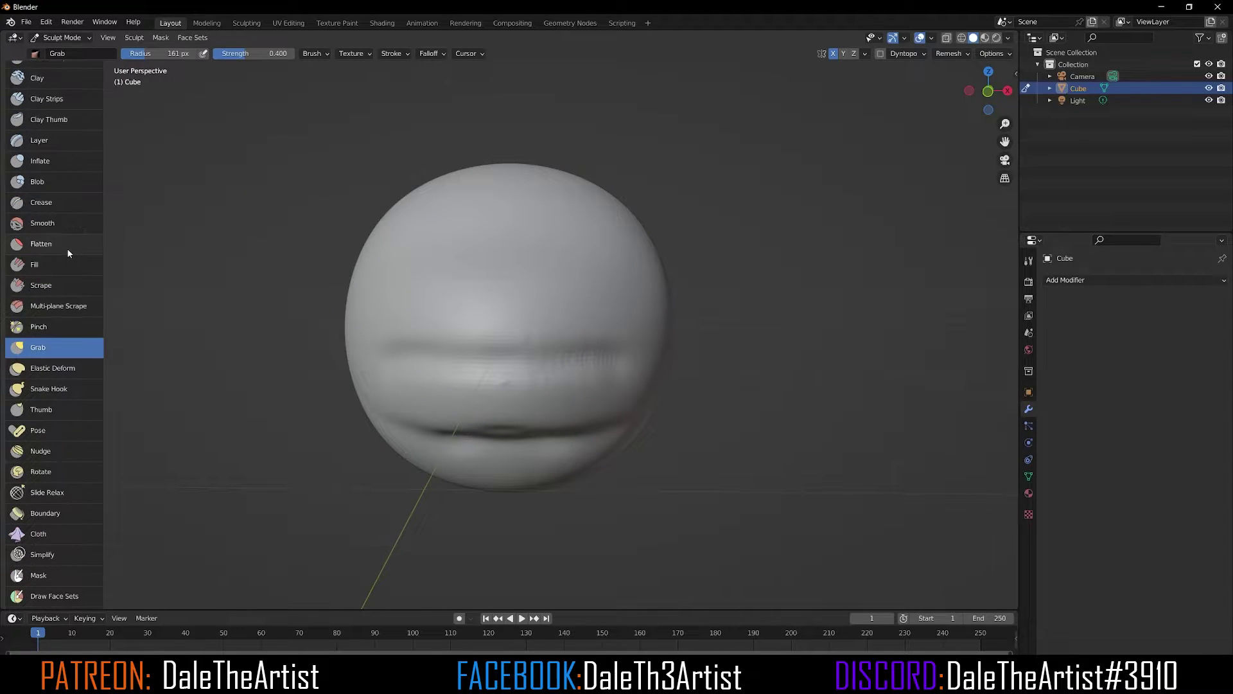
pyautogui.click(50, 99)
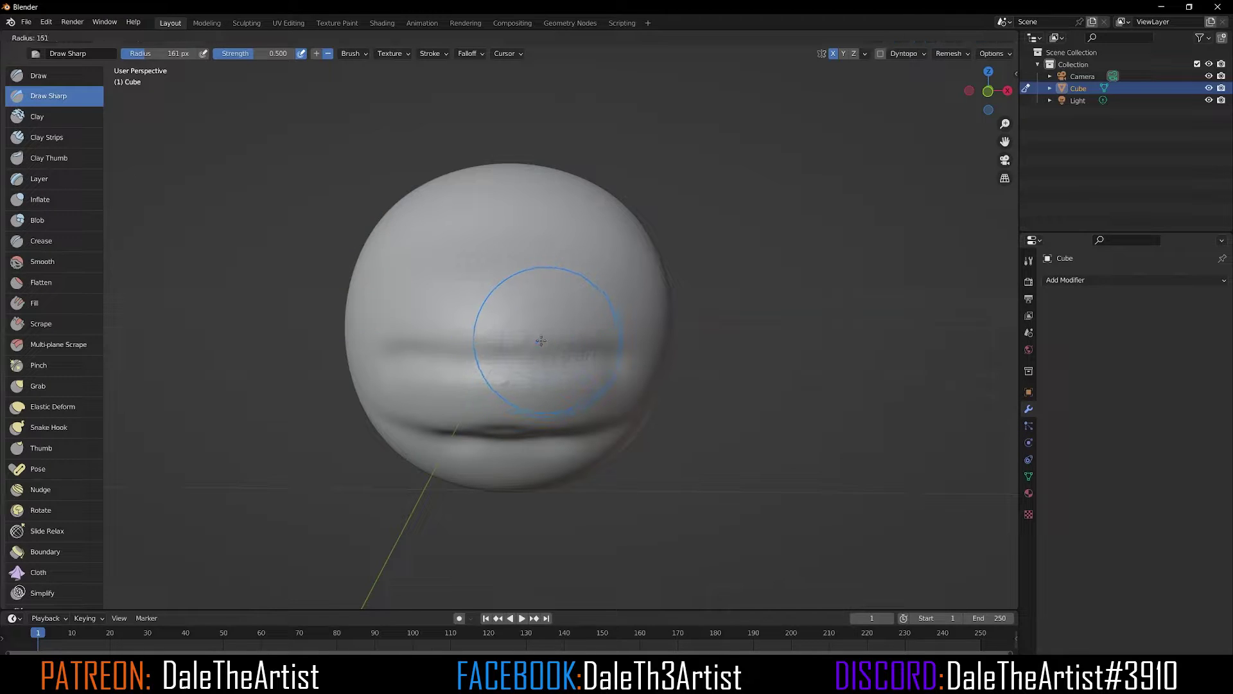
pyautogui.press('f')
pyautogui.click(499, 340)
pyautogui.moveTo(586, 384)
pyautogui.keyDown('alt'); pyautogui.keyDown('shift'); pyautogui.mouseDown()
pyautogui.moveTo(598, 350)
pyautogui.moveTo(563, 342)
pyautogui.moveTo(542, 318)
pyautogui.mouseUp(); pyautogui.keyUp('shift'); pyautogui.keyUp('alt')
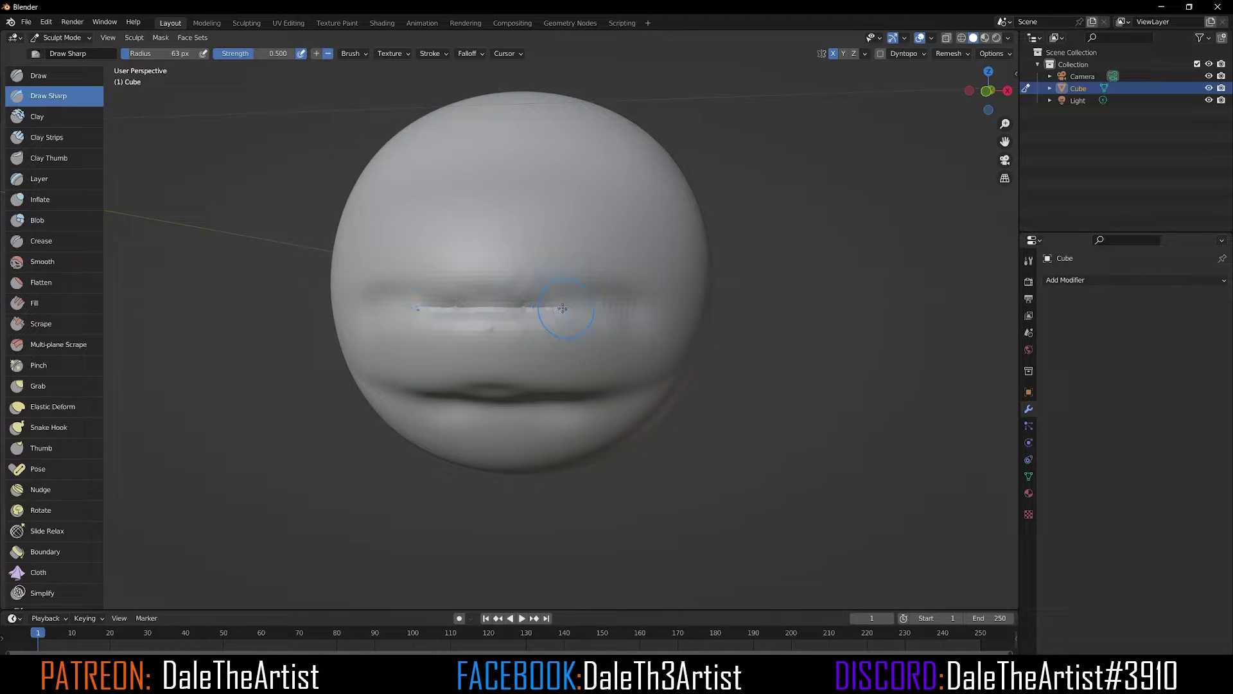
pyautogui.moveTo(609, 314); pyautogui.dragTo(532, 293, button='middle')
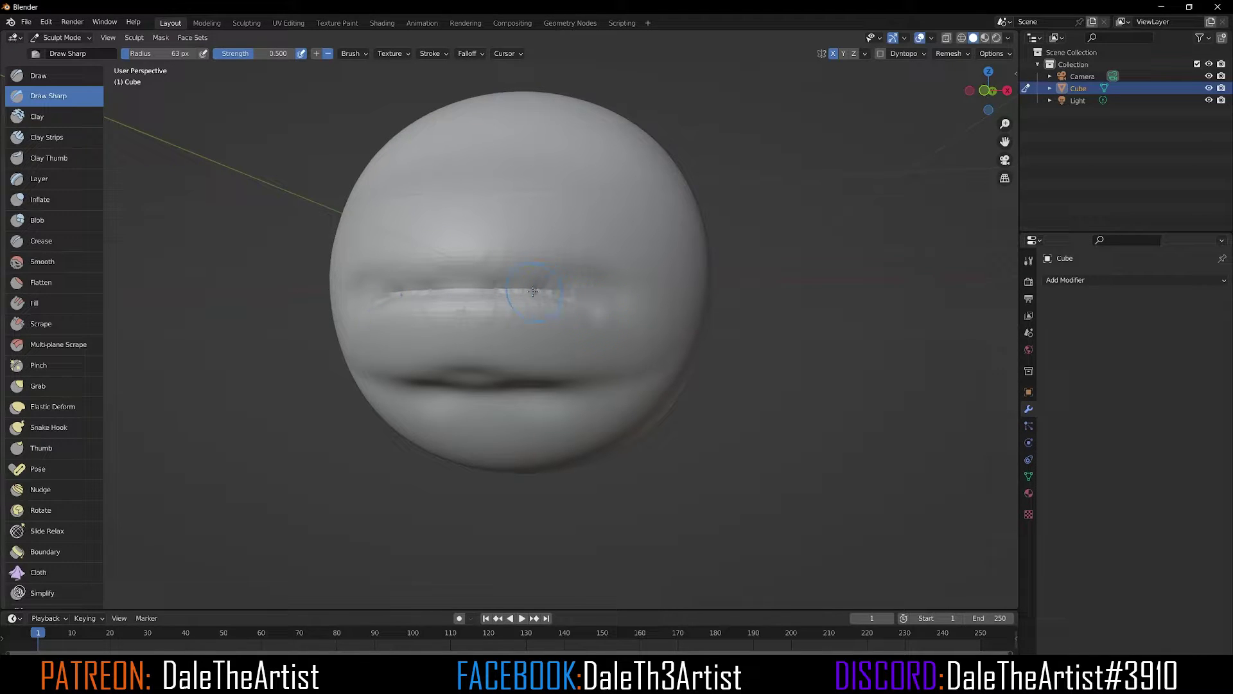
pyautogui.moveTo(604, 348); pyautogui.dragTo(417, 334, button='middle')
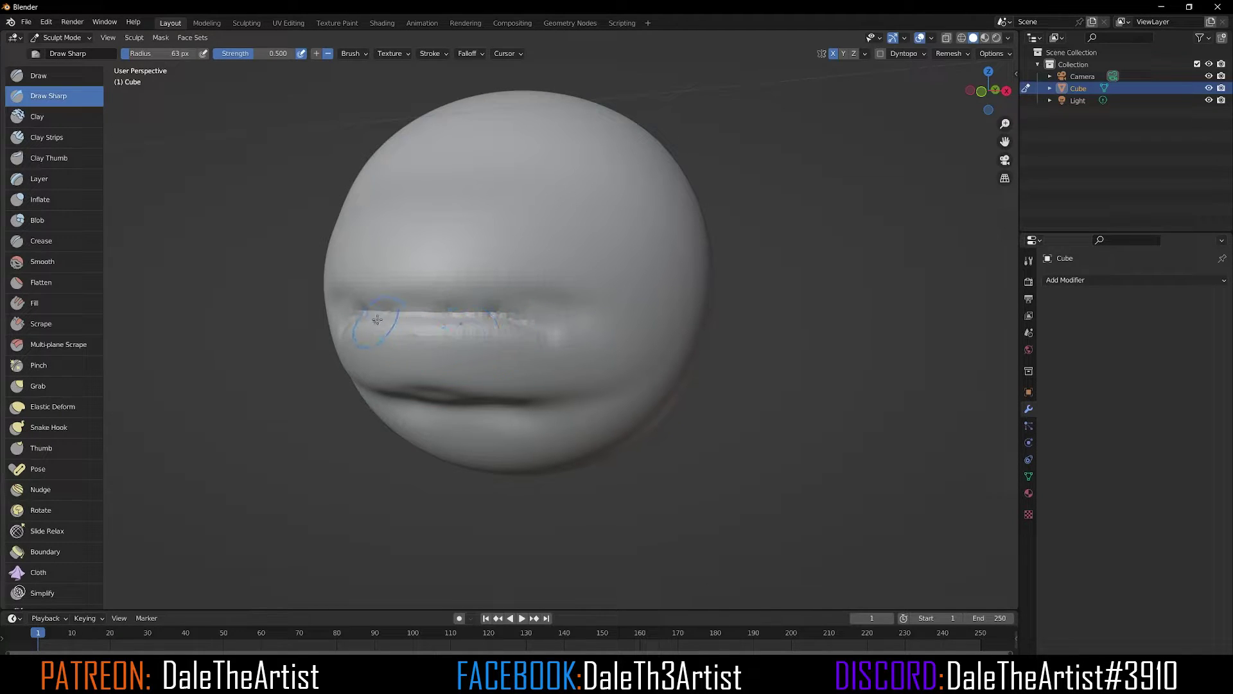
pyautogui.moveTo(377, 319); pyautogui.dragTo(504, 316)
pyautogui.moveTo(395, 317); pyautogui.dragTo(577, 342)
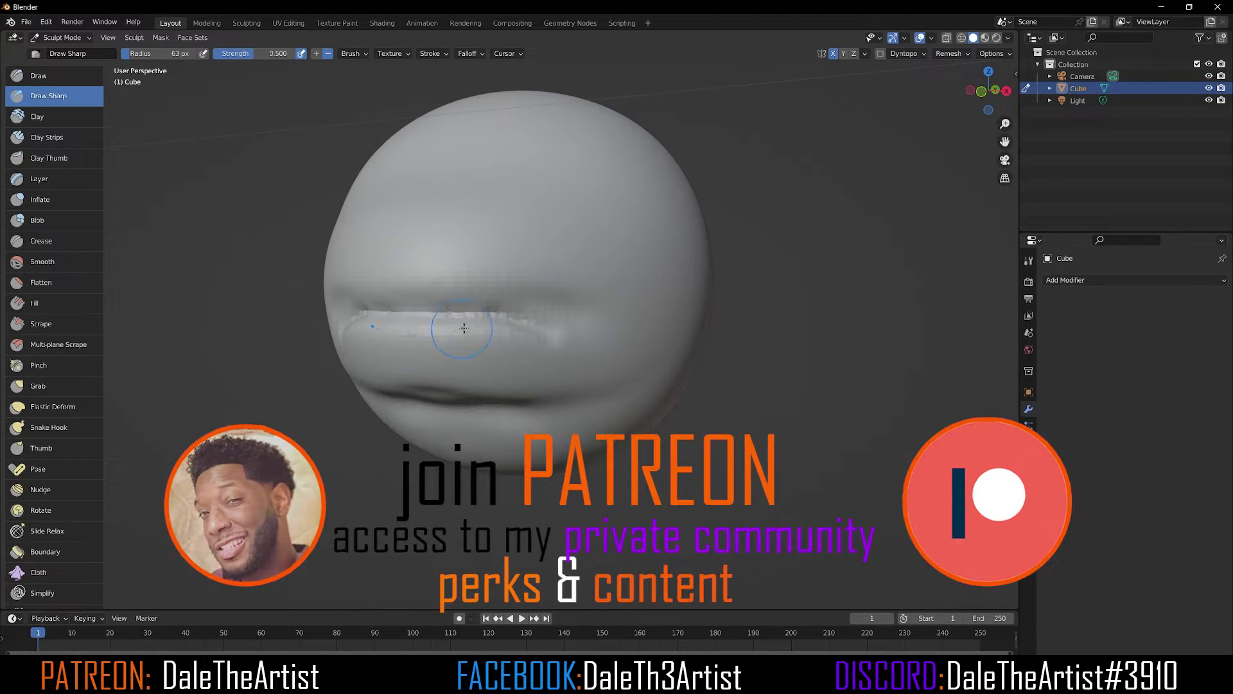
# - Shape the lower lip edge and the bowed upper lip edge out to the mouth corners with inverted Draw Sharp strokes
pyautogui.press('ctrl')
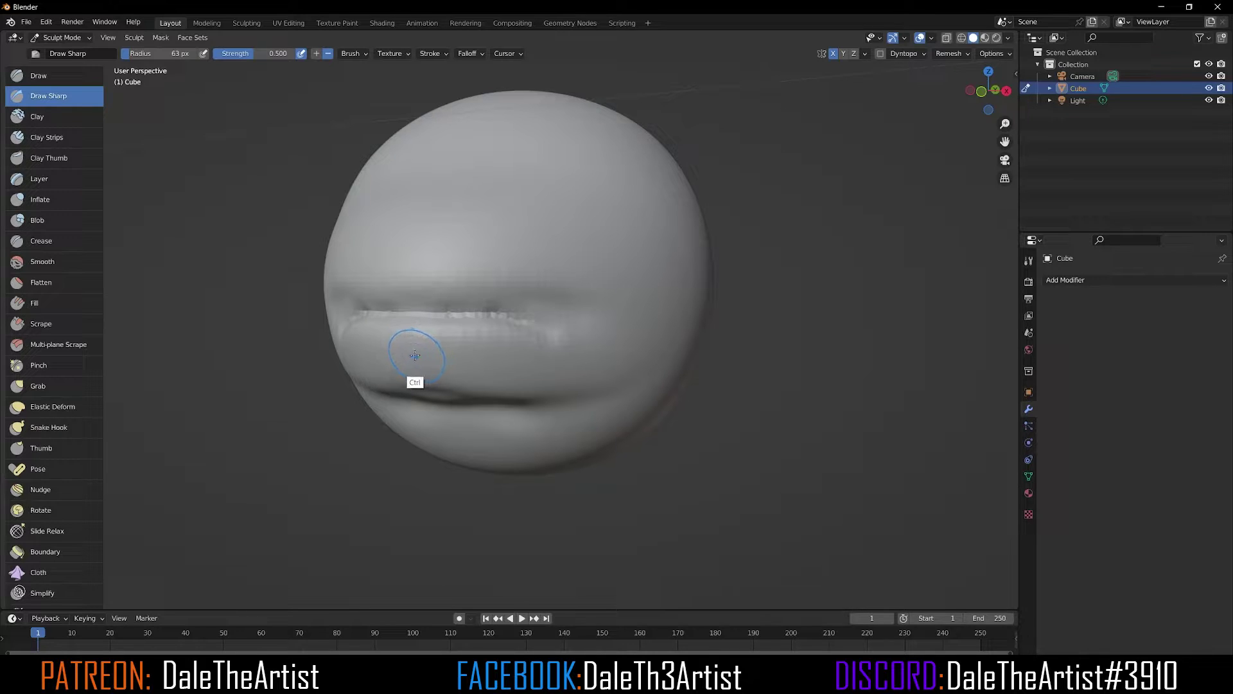
pyautogui.moveTo(421, 356)
pyautogui.keyDown('ctrl'); pyautogui.mouseDown()
pyautogui.moveTo(399, 353)
pyautogui.moveTo(603, 328)
pyautogui.mouseUp(); pyautogui.keyUp('ctrl')
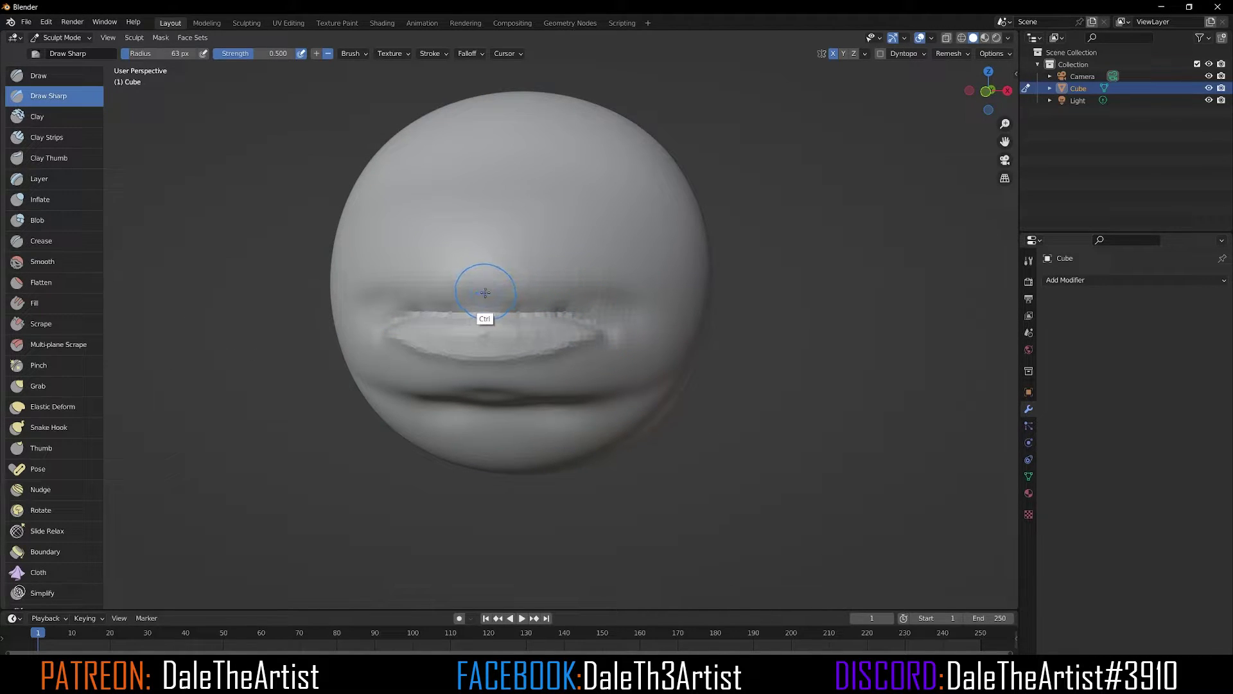
pyautogui.moveTo(474, 288)
pyautogui.keyDown('ctrl'); pyautogui.mouseDown()
pyautogui.moveTo(514, 275)
pyautogui.moveTo(610, 316)
pyautogui.mouseUp(); pyautogui.keyUp('ctrl')
pyautogui.moveTo(597, 358); pyautogui.dragTo(668, 339, button='middle')
pyautogui.moveTo(615, 306)
pyautogui.keyDown('ctrl'); pyautogui.mouseDown()
pyautogui.moveTo(582, 296)
pyautogui.moveTo(527, 328)
pyautogui.mouseUp(); pyautogui.keyUp('ctrl')
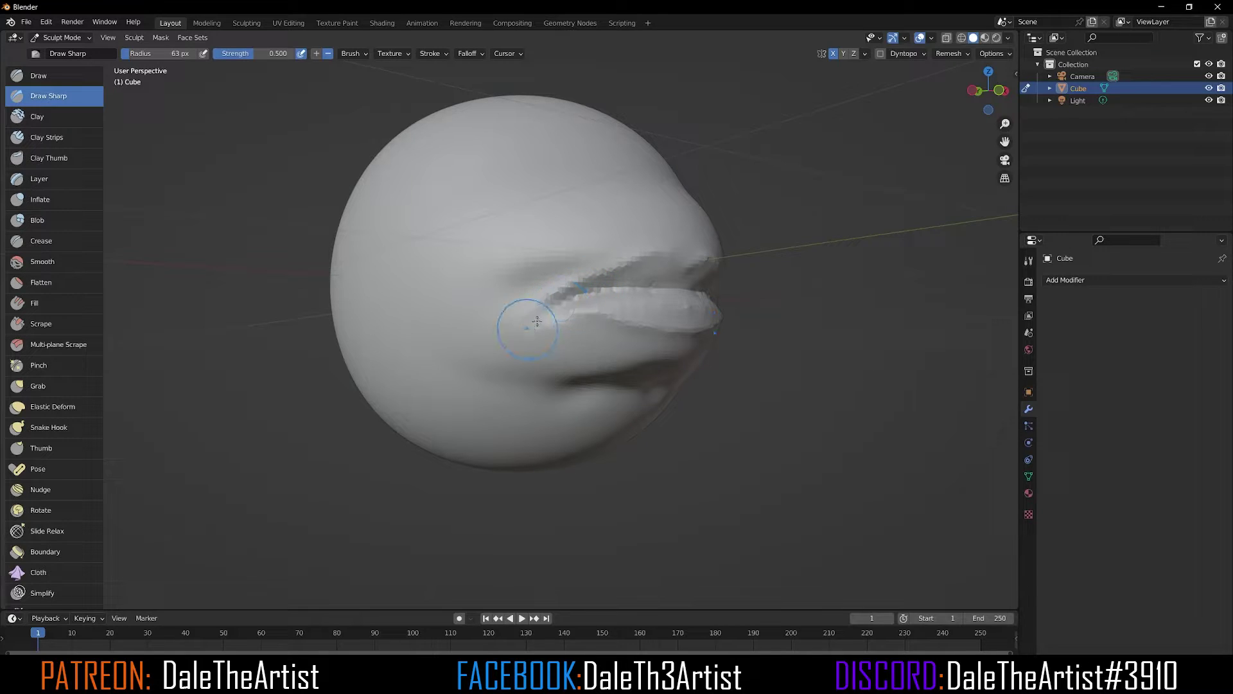
pyautogui.moveTo(598, 272)
pyautogui.mouseDown(button='middle')
pyautogui.moveTo(601, 336)
pyautogui.moveTo(535, 322)
pyautogui.mouseUp(button='middle')
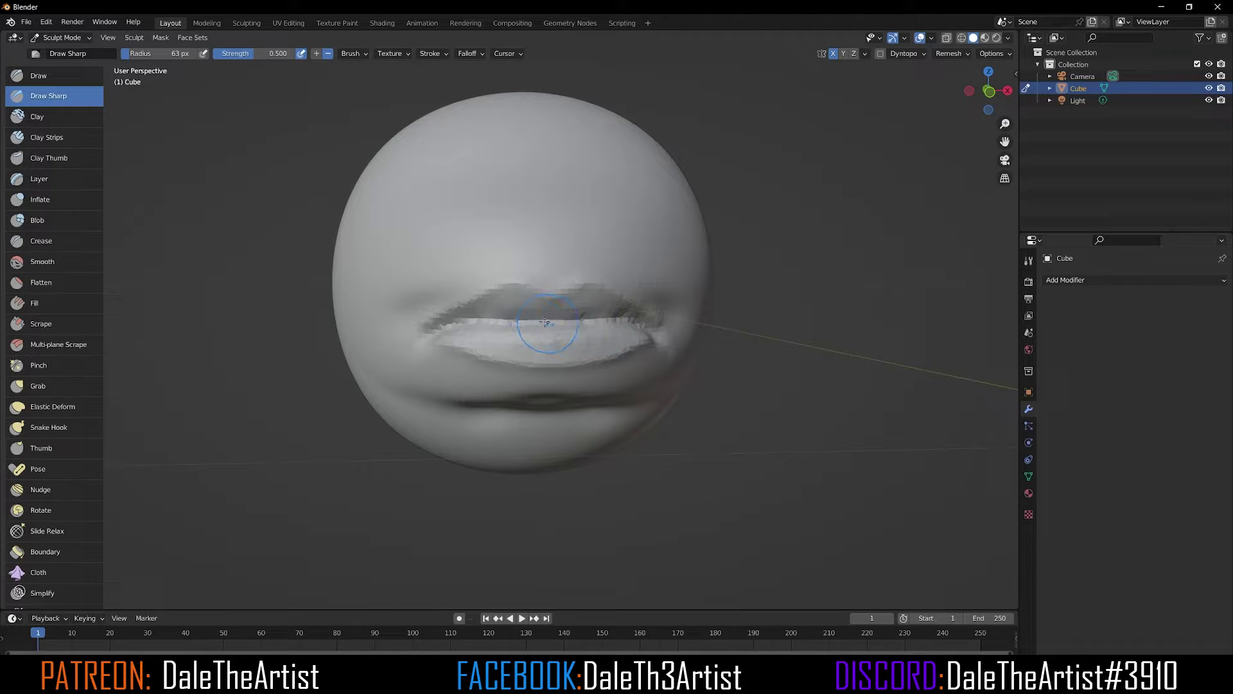
# - Carve an arched groove below the lower lip with Draw Sharp and build up the chin beneath it with Clay Strips
pyautogui.moveTo(597, 385); pyautogui.dragTo(541, 383, button='middle')
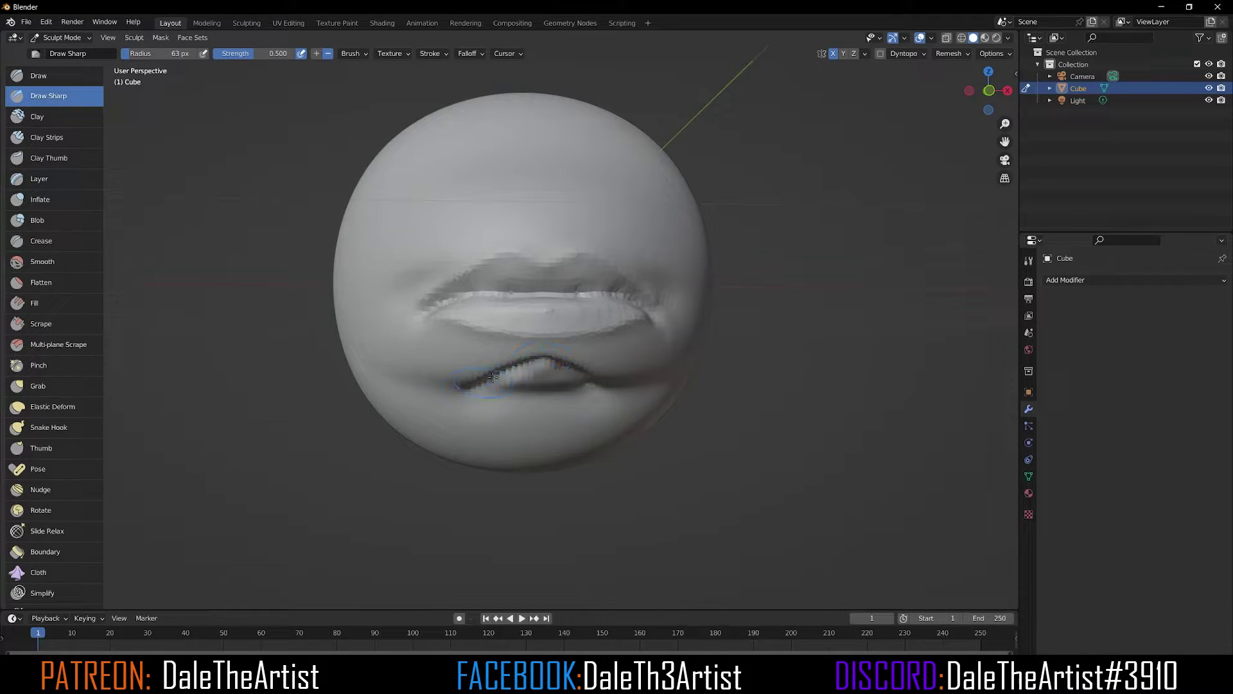
pyautogui.moveTo(538, 390)
pyautogui.mouseDown(button='middle')
pyautogui.moveTo(589, 377)
pyautogui.moveTo(553, 375)
pyautogui.mouseUp(button='middle')
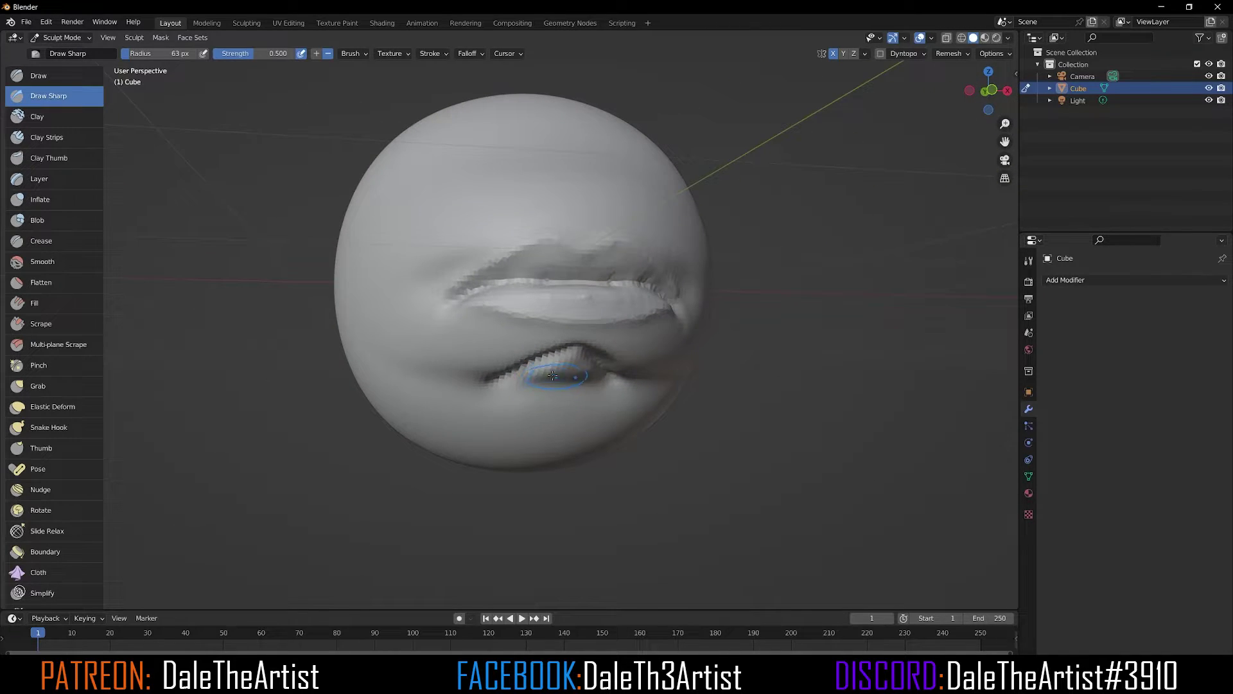
pyautogui.click(59, 140)
pyautogui.moveTo(636, 395); pyautogui.dragTo(537, 302, button='middle')
pyautogui.moveTo(526, 337)
pyautogui.mouseDown()
pyautogui.moveTo(555, 276)
pyautogui.moveTo(560, 340)
pyautogui.moveTo(565, 276)
pyautogui.moveTo(537, 271)
pyautogui.moveTo(575, 321)
pyautogui.moveTo(505, 318)
pyautogui.moveTo(597, 295)
pyautogui.moveTo(526, 310)
pyautogui.moveTo(556, 250)
pyautogui.moveTo(630, 356)
pyautogui.moveTo(609, 328)
pyautogui.mouseUp()
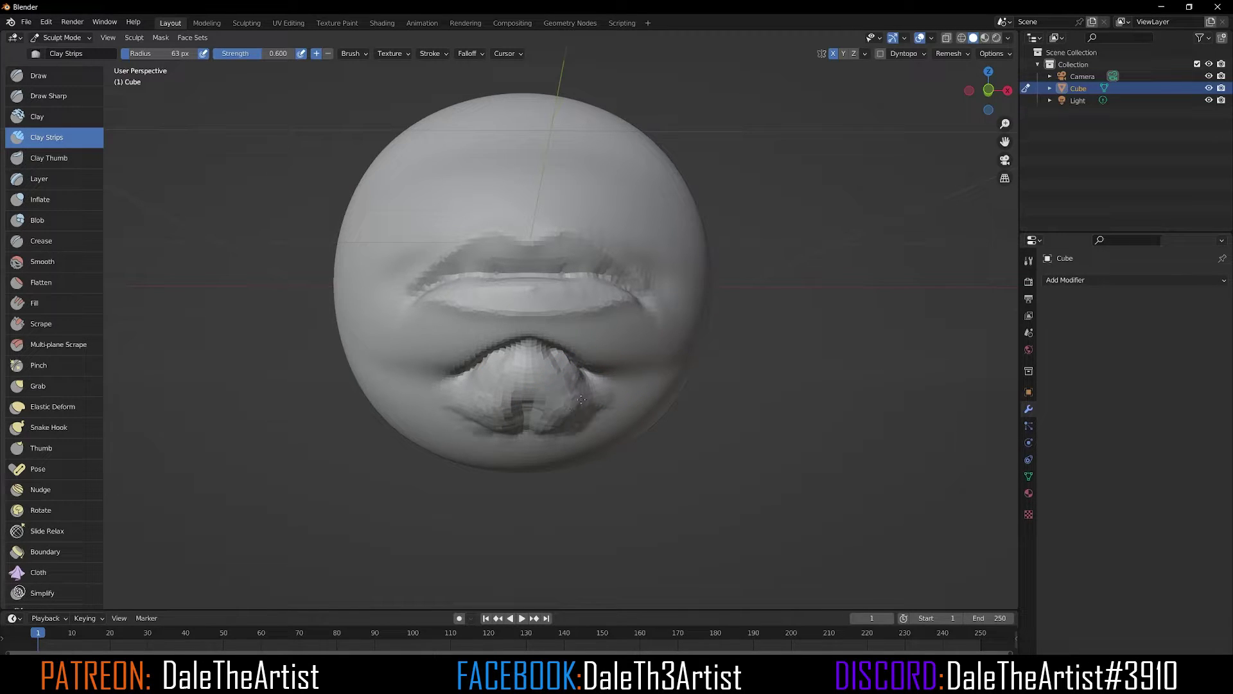
pyautogui.moveTo(654, 402)
pyautogui.keyDown('alt'); pyautogui.mouseDown()
pyautogui.moveTo(667, 424)
pyautogui.moveTo(650, 425)
pyautogui.mouseUp(); pyautogui.keyUp('alt')
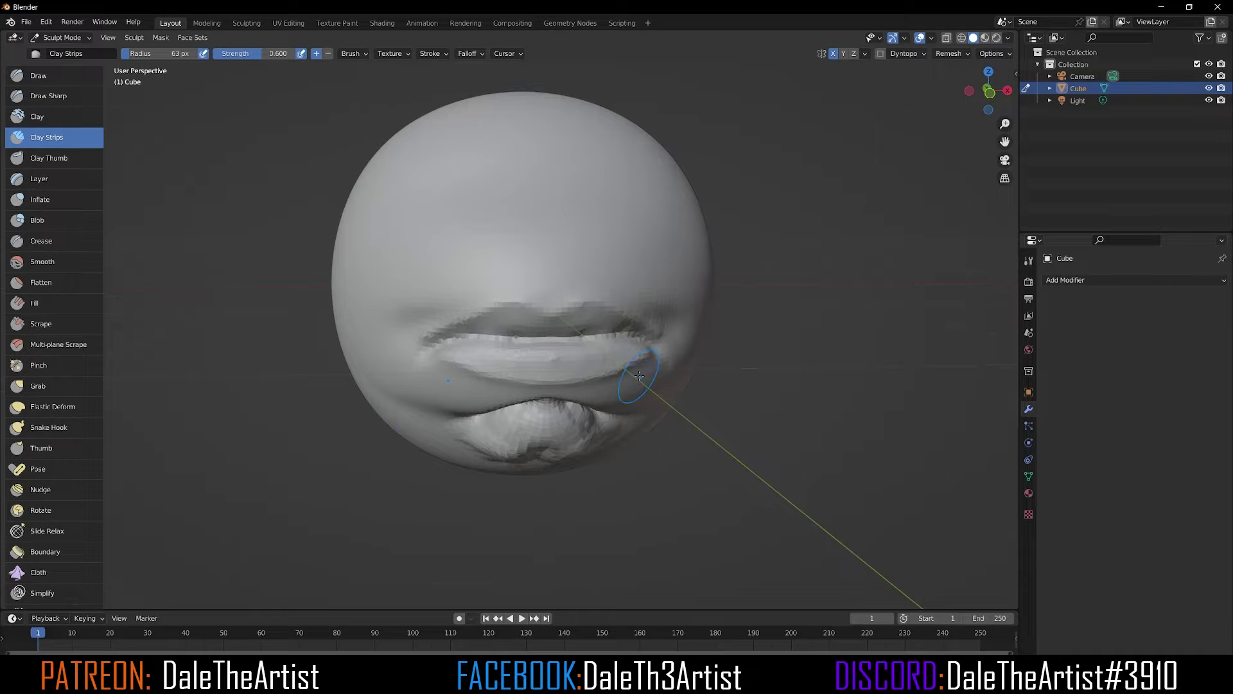
# - Form the philtrum by raising two vertical ridges above the center of the upper lip with the Draw brush
pyautogui.click(58, 77)
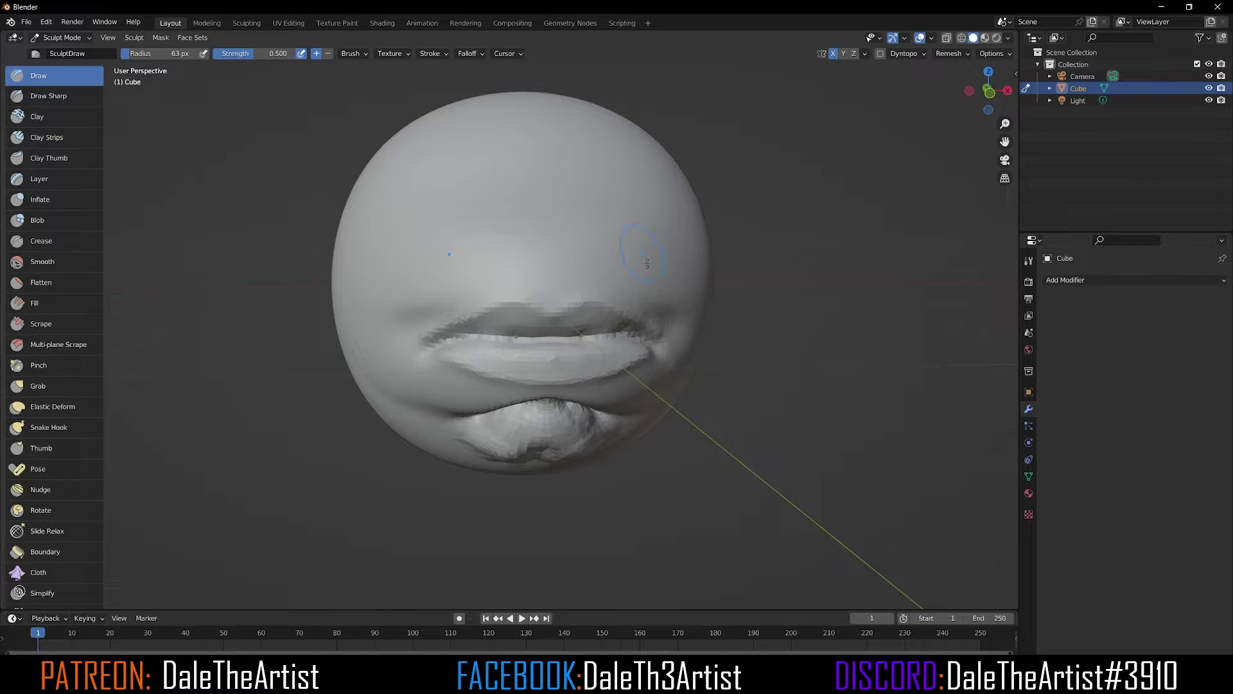
pyautogui.keyDown('alt'); pyautogui.moveTo(611, 248); pyautogui.dragTo(588, 215); pyautogui.keyUp('alt')
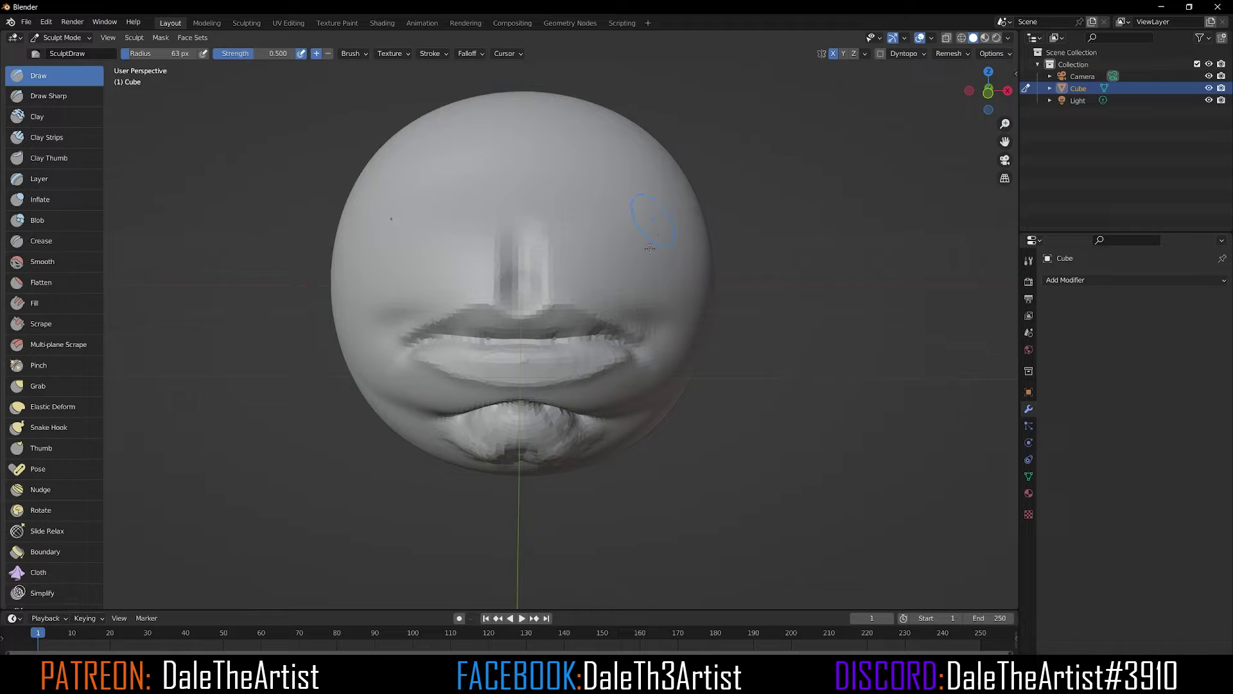
pyautogui.moveTo(650, 248)
pyautogui.mouseDown(button='middle')
pyautogui.moveTo(598, 416)
pyautogui.moveTo(603, 378)
pyautogui.mouseUp(button='middle')
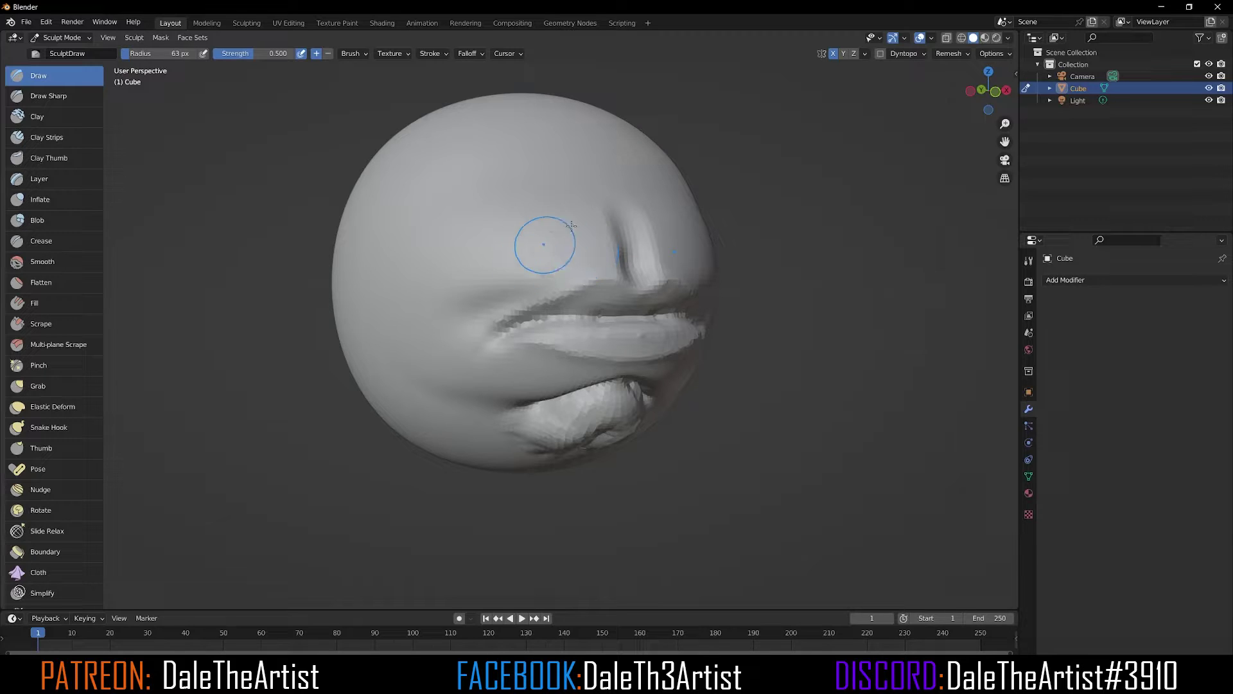
# - Build up folds on the cheeks beside the mouth corners with Clay Strips at 101 px radius and smooth them
pyautogui.press('f')
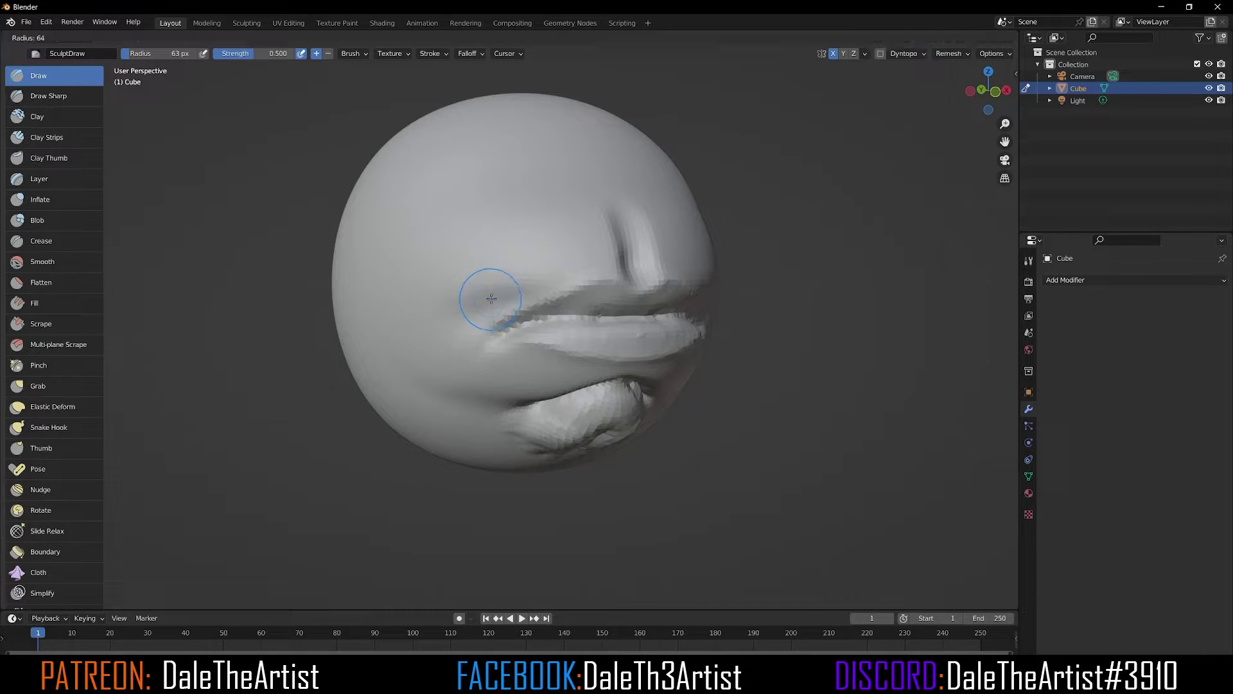
pyautogui.click(512, 290)
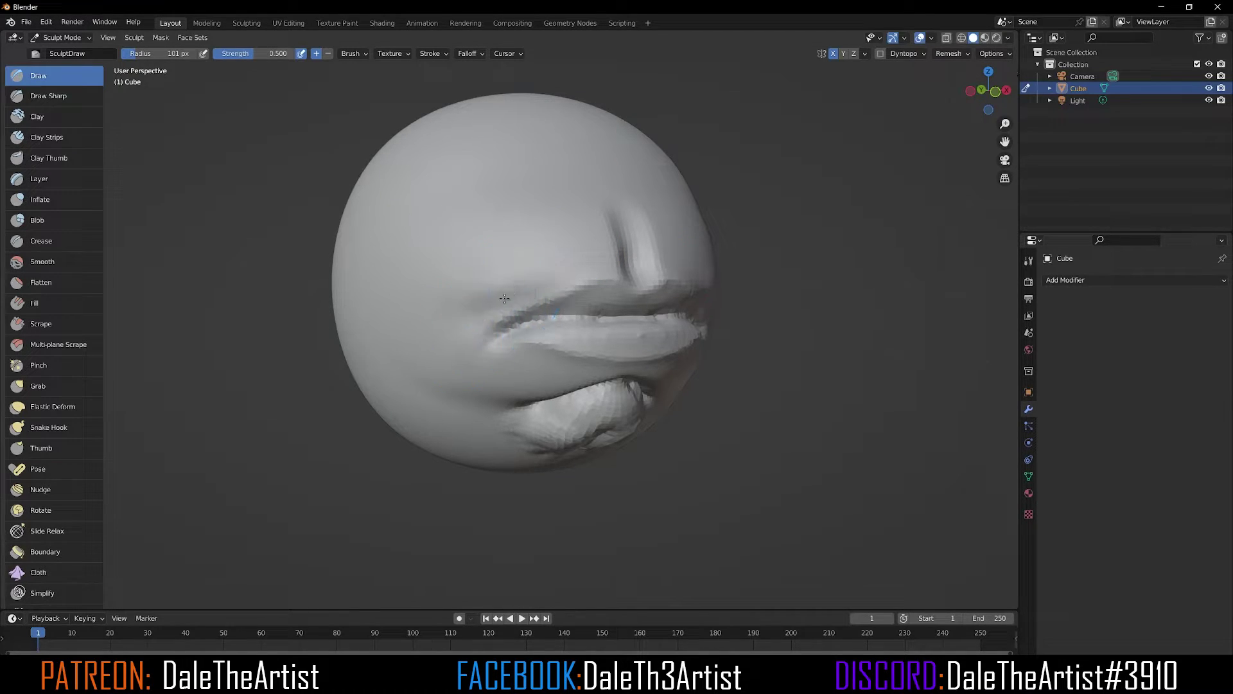
pyautogui.press('ctrl')
pyautogui.click(67, 138)
pyautogui.press('alt')
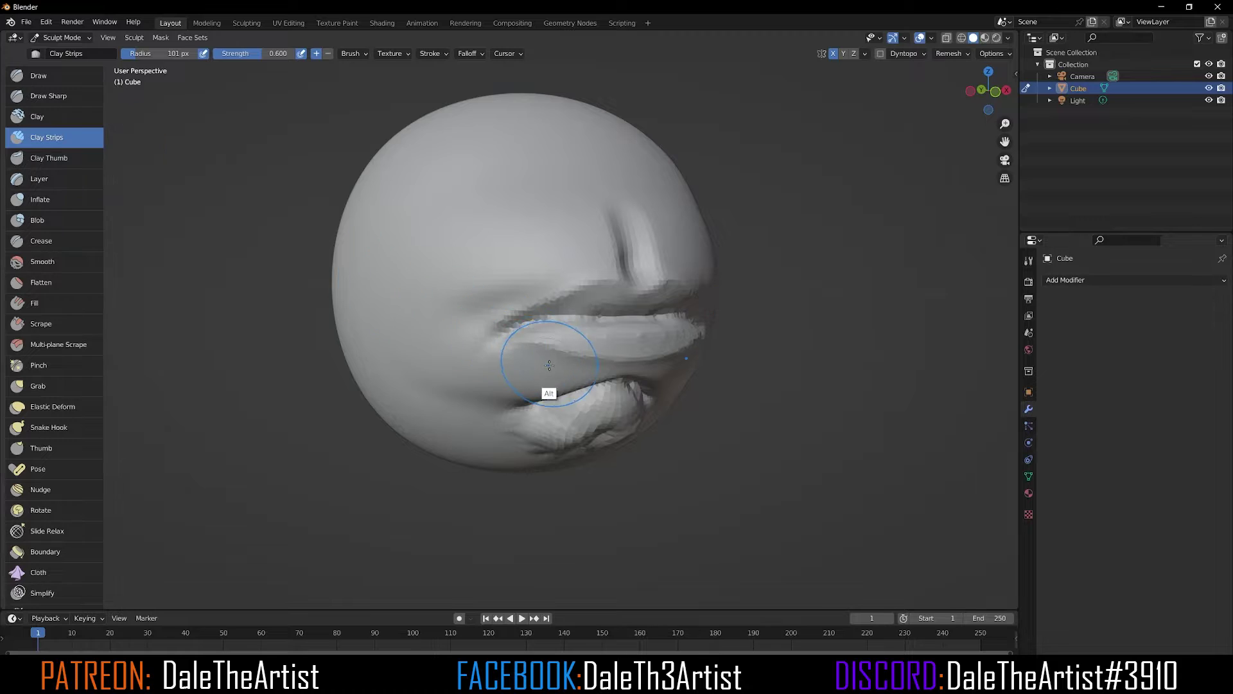
pyautogui.moveTo(549, 365); pyautogui.dragTo(514, 321, button='middle')
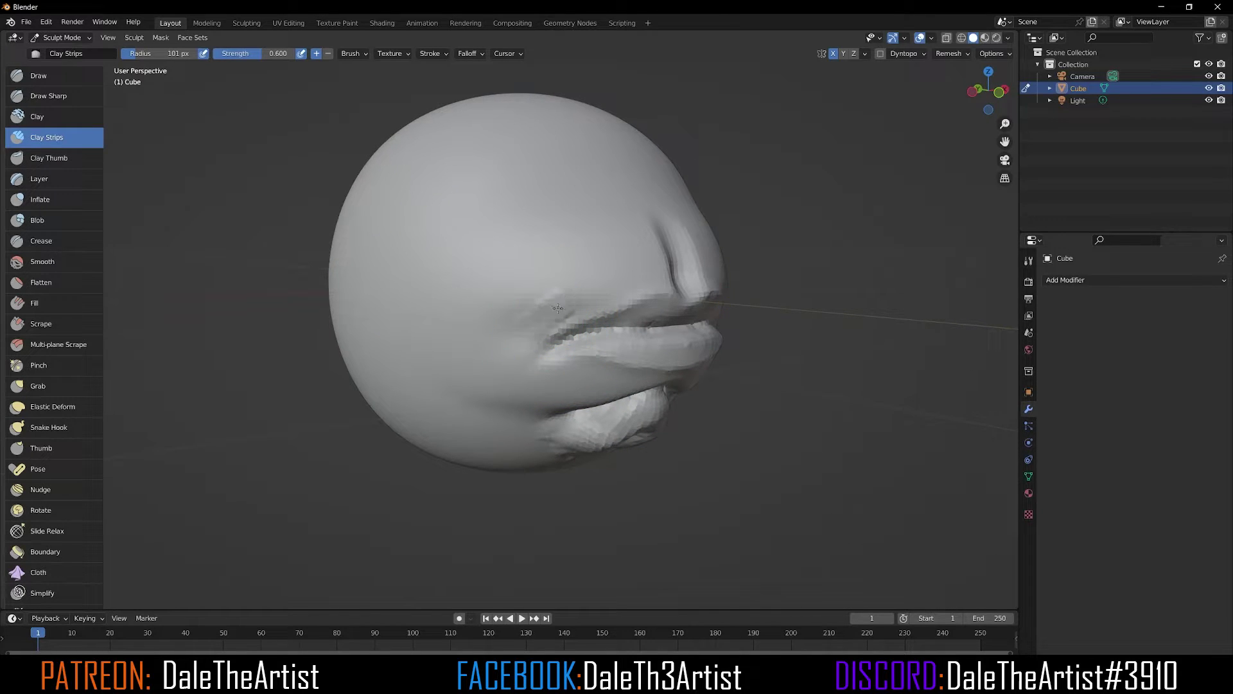
pyautogui.moveTo(508, 350)
pyautogui.mouseDown()
pyautogui.moveTo(549, 302)
pyautogui.moveTo(559, 268)
pyautogui.mouseUp()
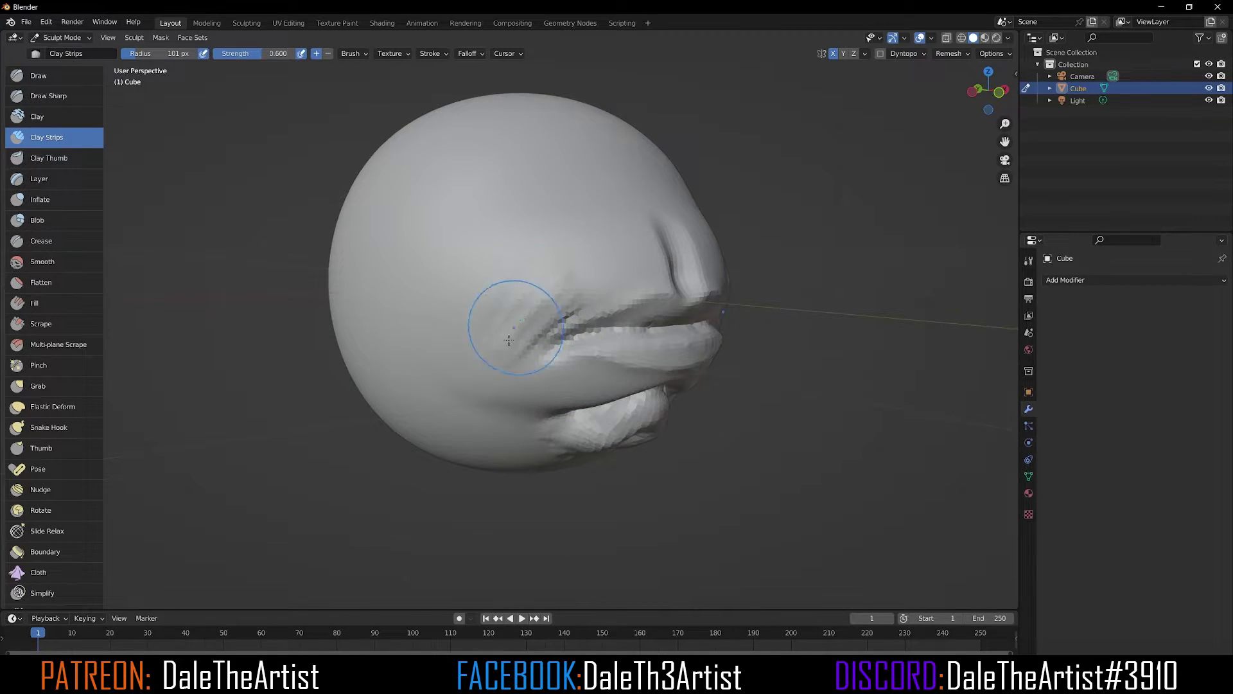
pyautogui.moveTo(514, 326)
pyautogui.mouseDown()
pyautogui.moveTo(569, 319)
pyautogui.moveTo(581, 301)
pyautogui.mouseUp()
pyautogui.moveTo(502, 352)
pyautogui.mouseDown()
pyautogui.moveTo(522, 299)
pyautogui.moveTo(576, 287)
pyautogui.mouseUp()
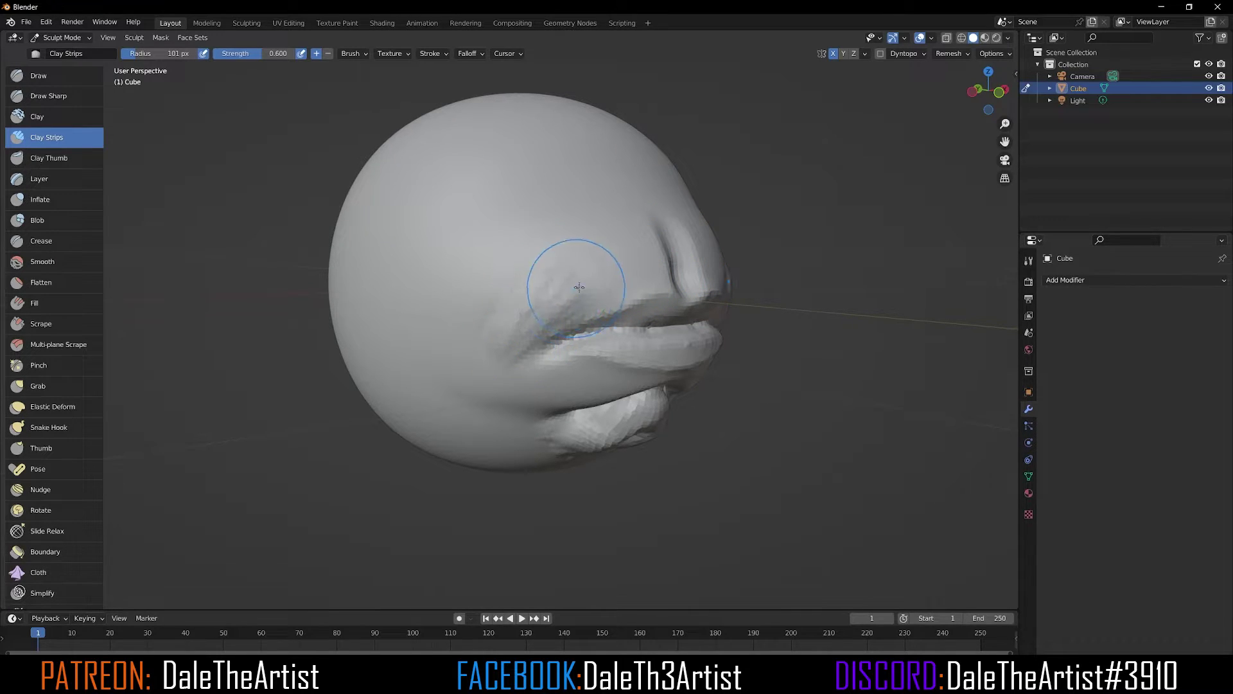
pyautogui.moveTo(519, 327); pyautogui.dragTo(546, 303)
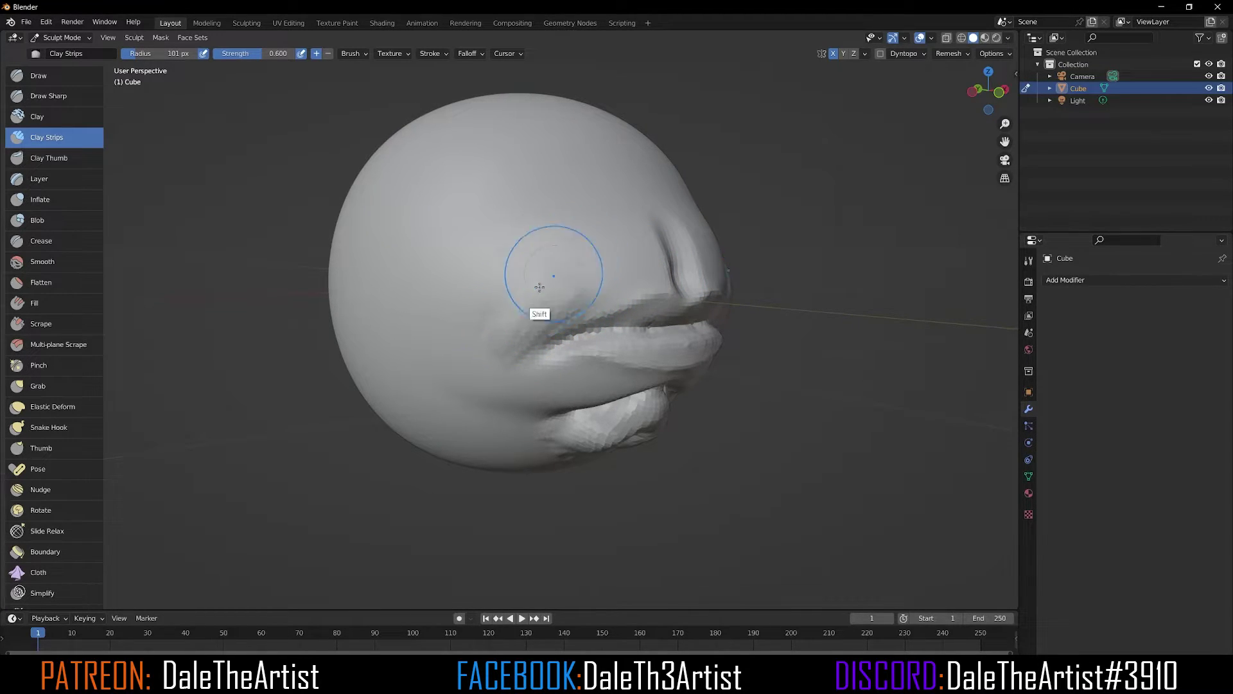
# - Narrow the sides of the lower head symmetrically by pushing them inward with the Grab brush at 361 px radius
pyautogui.keyDown('alt'); pyautogui.moveTo(739, 363); pyautogui.dragTo(689, 363); pyautogui.keyUp('alt')
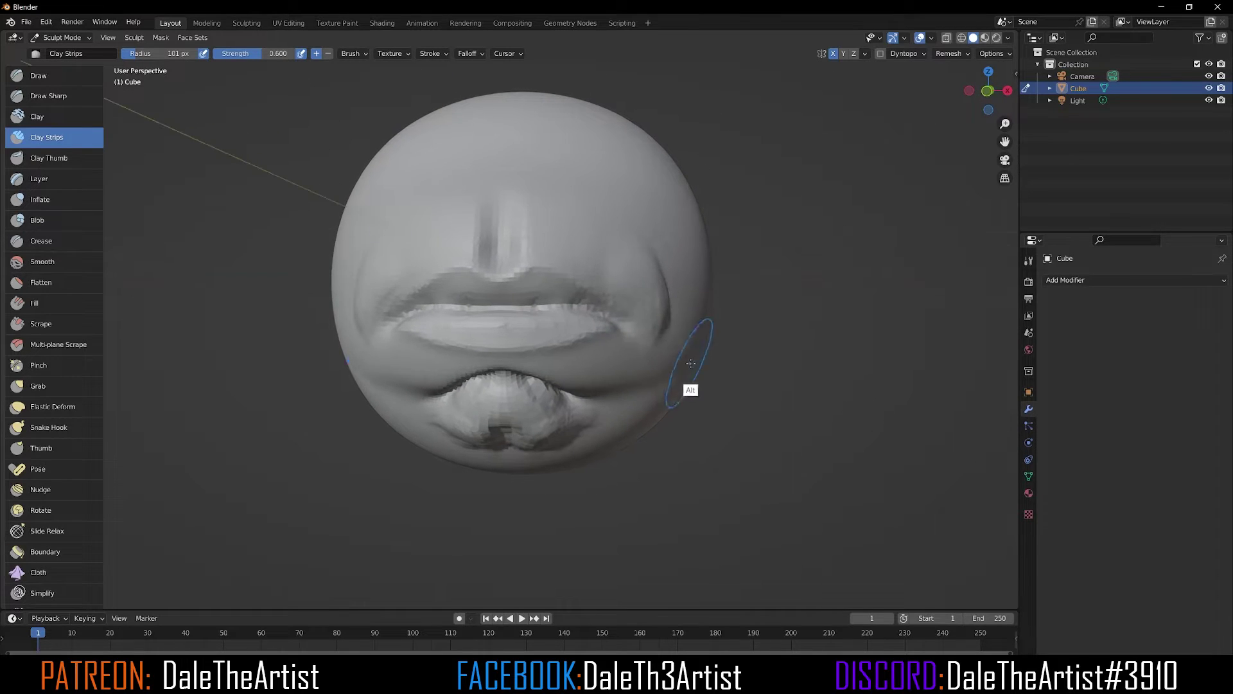
pyautogui.press('f')
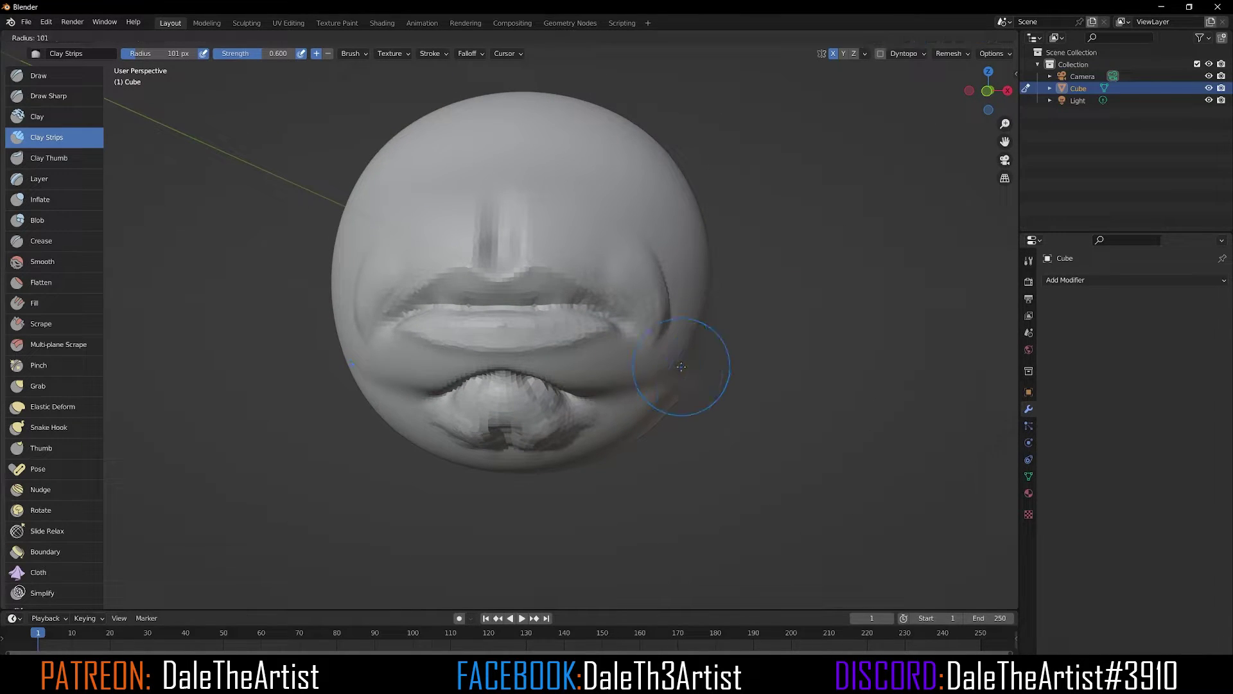
pyautogui.click(807, 336)
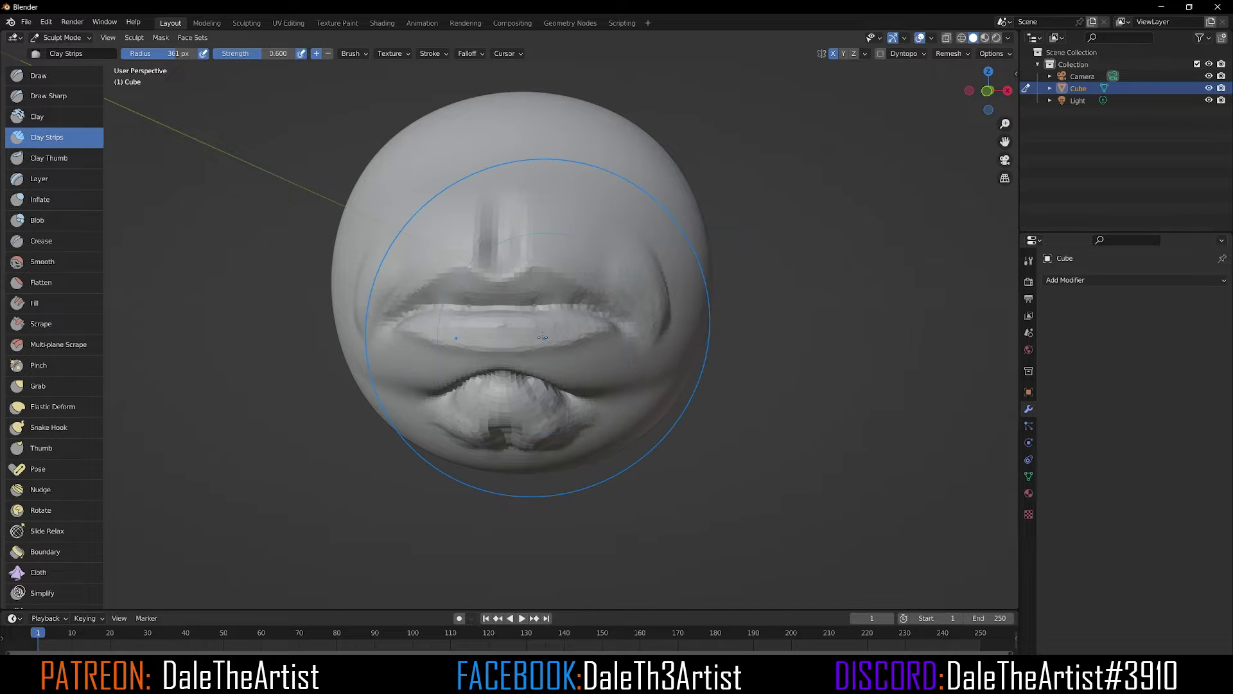
pyautogui.press('g')
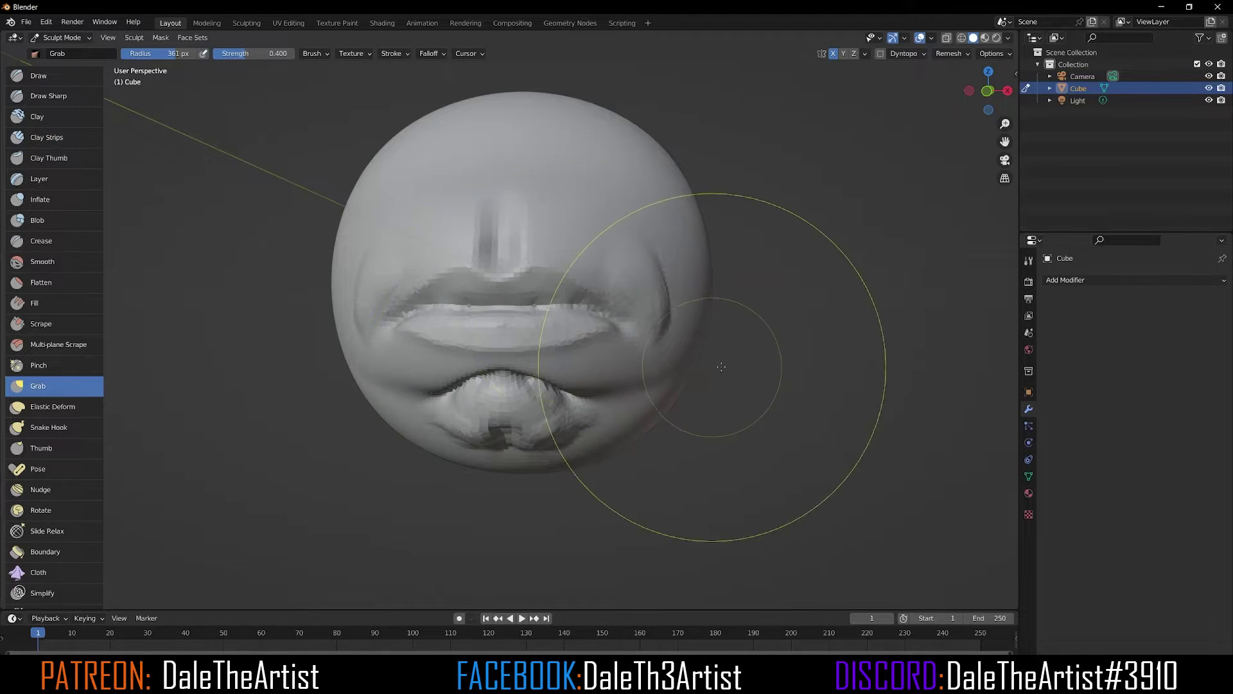
pyautogui.moveTo(721, 386)
pyautogui.mouseDown(button='middle')
pyautogui.moveTo(672, 322)
pyautogui.moveTo(625, 193)
pyautogui.mouseUp(button='middle')
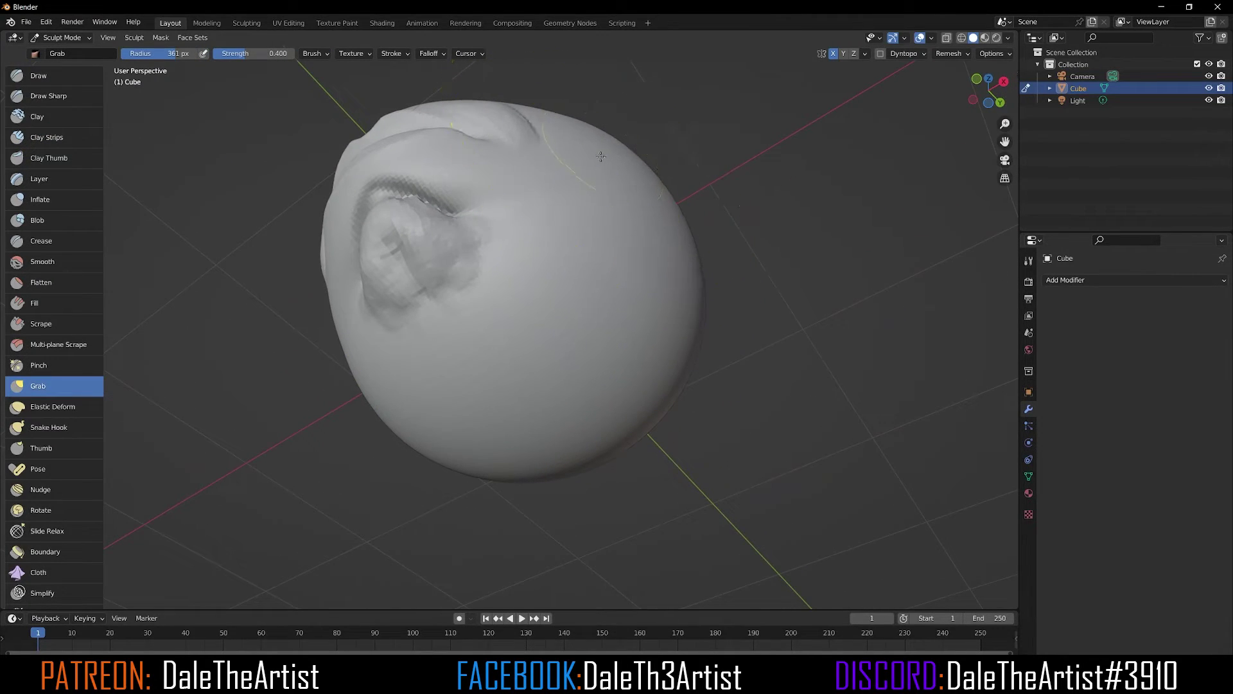
pyautogui.keyDown('alt'); pyautogui.moveTo(638, 199); pyautogui.dragTo(667, 207); pyautogui.keyUp('alt')
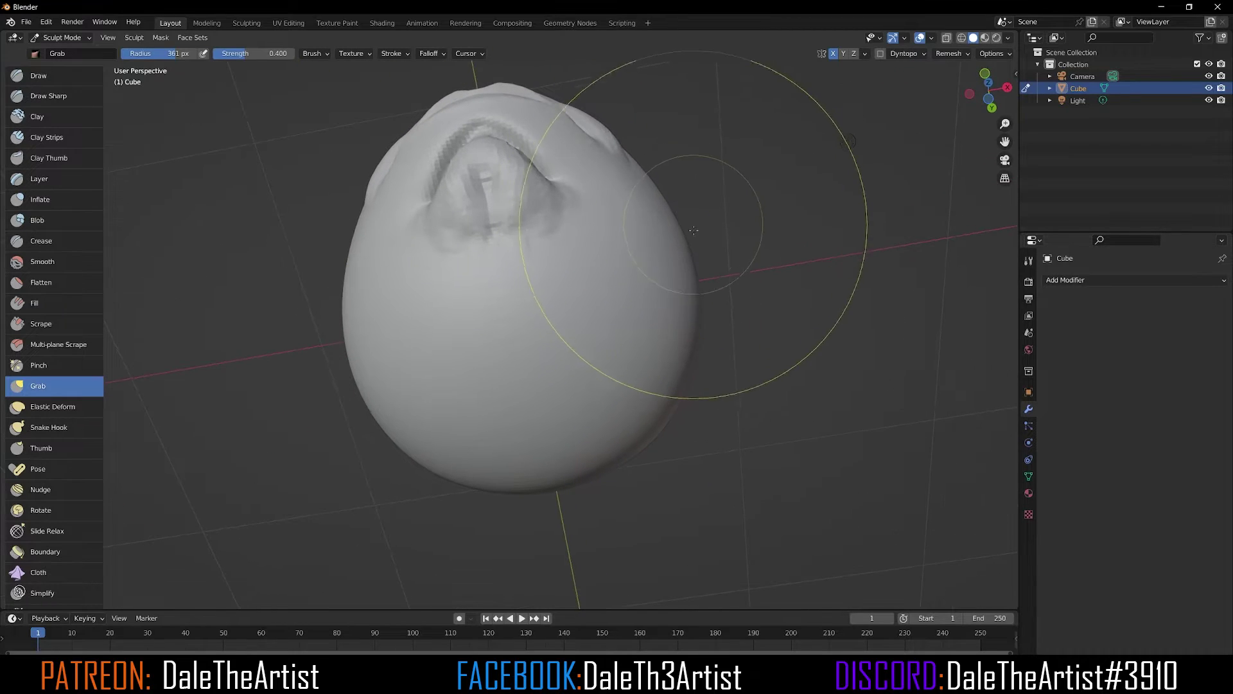
pyautogui.moveTo(697, 277); pyautogui.dragTo(680, 279)
pyautogui.moveTo(691, 280); pyautogui.dragTo(681, 284)
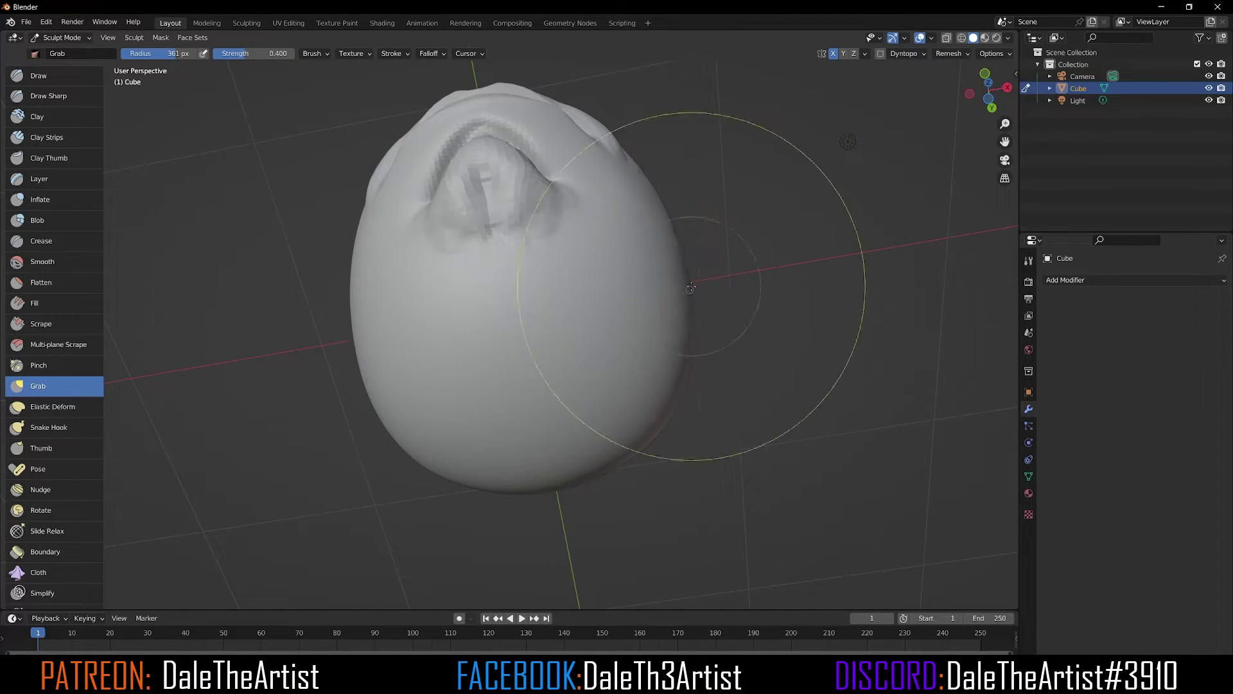
pyautogui.moveTo(716, 225)
pyautogui.keyDown('alt'); pyautogui.mouseDown()
pyautogui.moveTo(714, 323)
pyautogui.moveTo(727, 343)
pyautogui.mouseUp(); pyautogui.keyUp('alt')
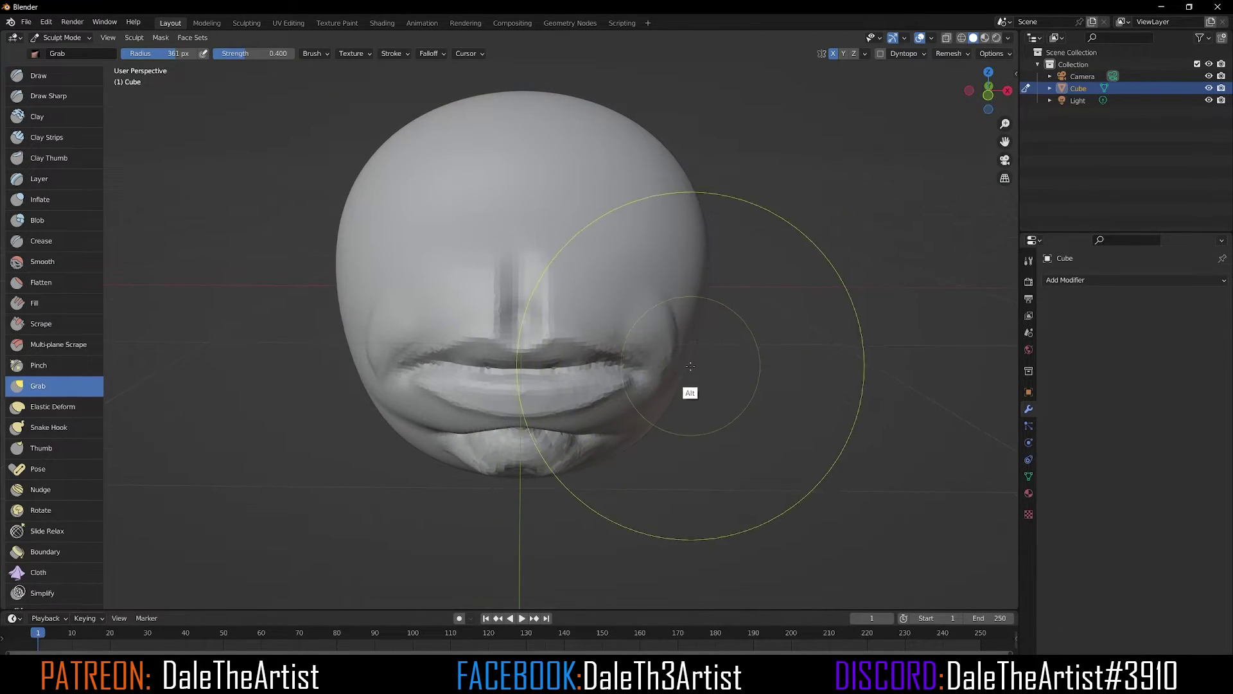
# - Adjust the side profile of the mouth and the area above it with the Grab brush at 243 px radius
pyautogui.moveTo(688, 394)
pyautogui.keyDown('alt'); pyautogui.mouseDown()
pyautogui.moveTo(765, 386)
pyautogui.moveTo(651, 418)
pyautogui.moveTo(654, 398)
pyautogui.moveTo(693, 381)
pyautogui.mouseUp(); pyautogui.keyUp('alt')
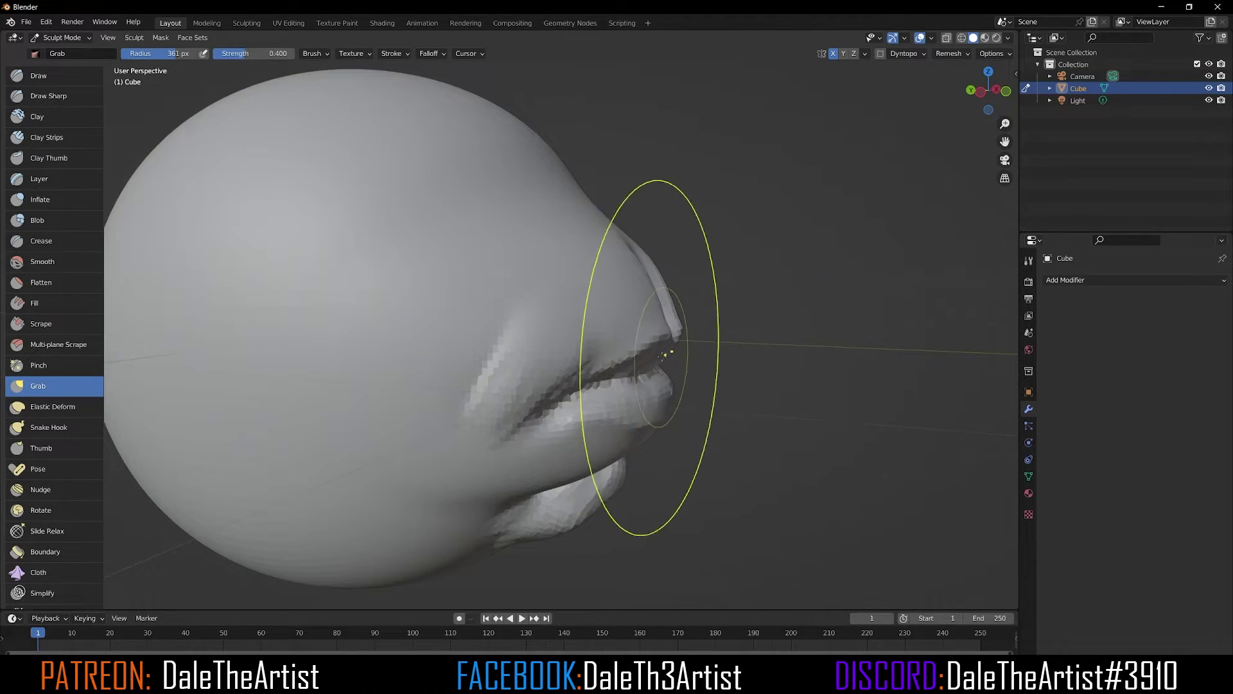
pyautogui.press('f')
pyautogui.click(773, 353)
pyautogui.keyDown('alt'); pyautogui.moveTo(683, 352); pyautogui.dragTo(722, 322); pyautogui.keyUp('alt')
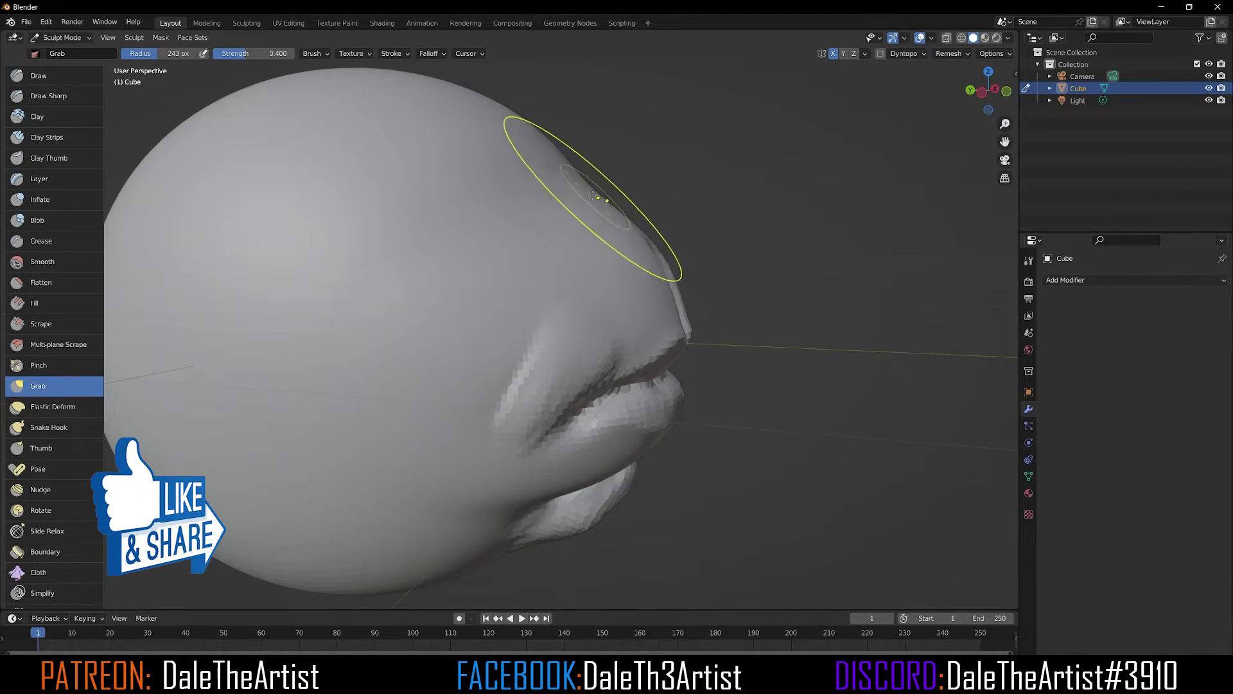
# - Set the Grab radius to 173 px and remesh the head with a voxel size of 0.006 m
pyautogui.moveTo(683, 440)
pyautogui.keyDown('alt'); pyautogui.mouseDown()
pyautogui.moveTo(615, 412)
pyautogui.moveTo(603, 428)
pyautogui.moveTo(604, 491)
pyautogui.moveTo(623, 415)
pyautogui.mouseUp(); pyautogui.keyUp('alt')
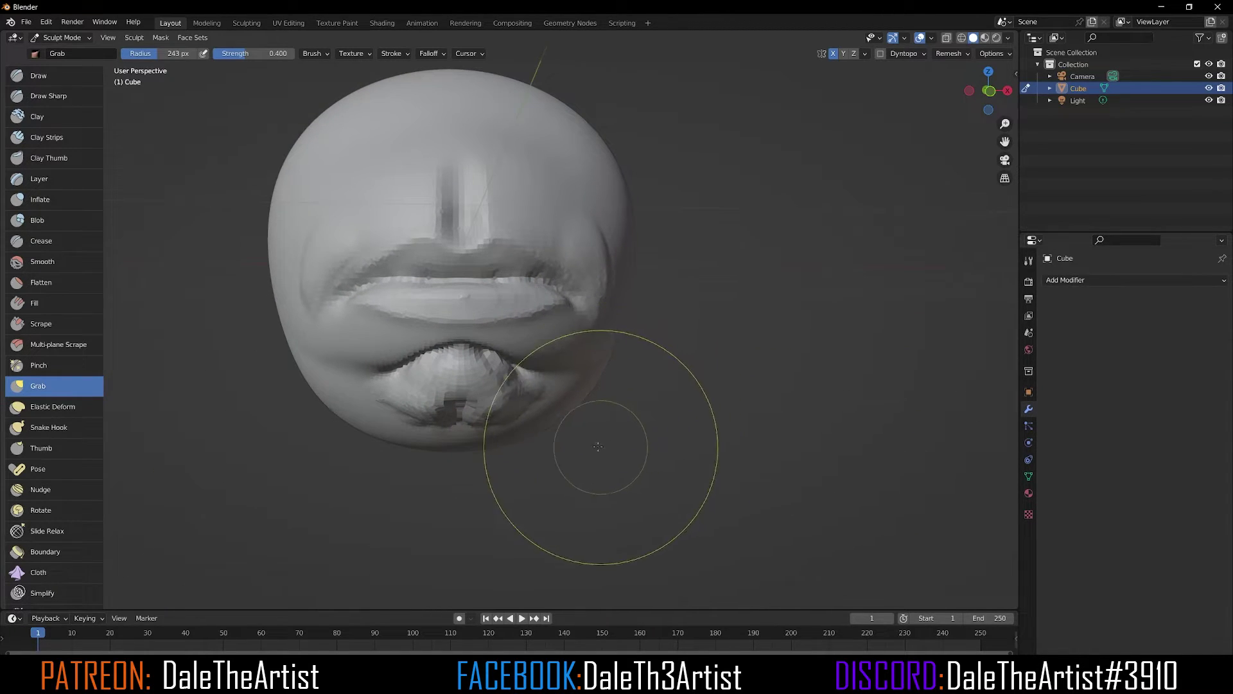
pyautogui.press('f')
pyautogui.click(528, 418)
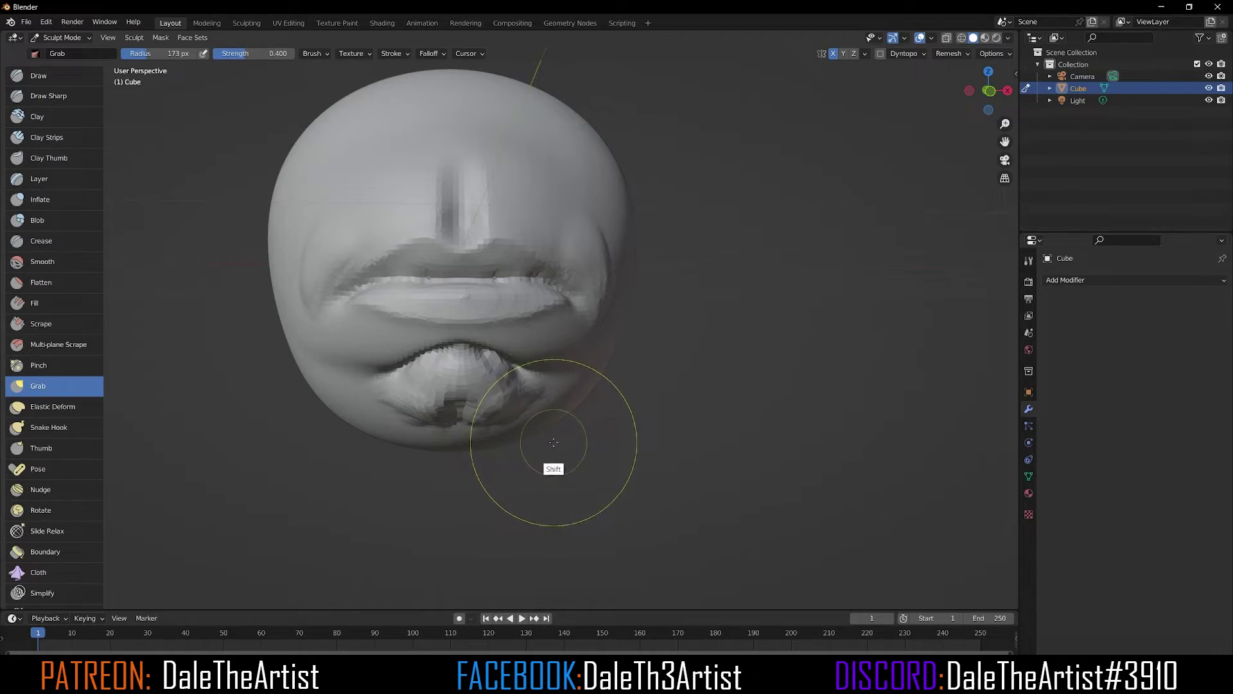
pyautogui.press('r')
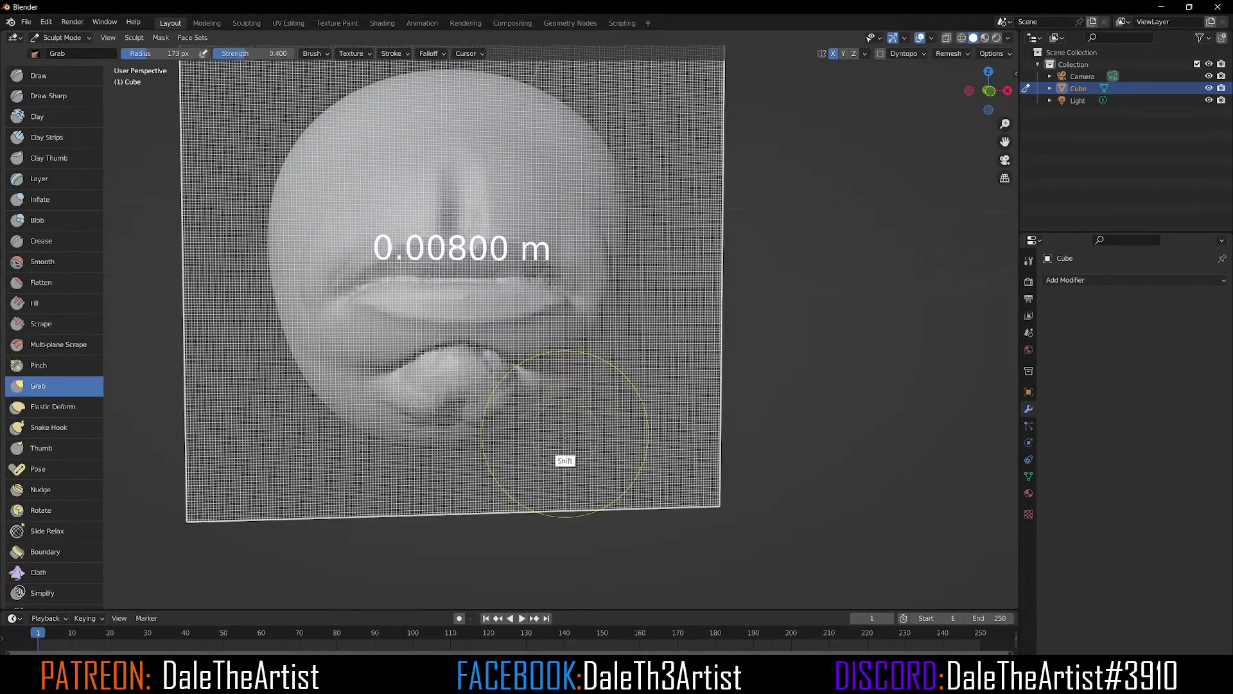
pyautogui.moveTo(568, 431)
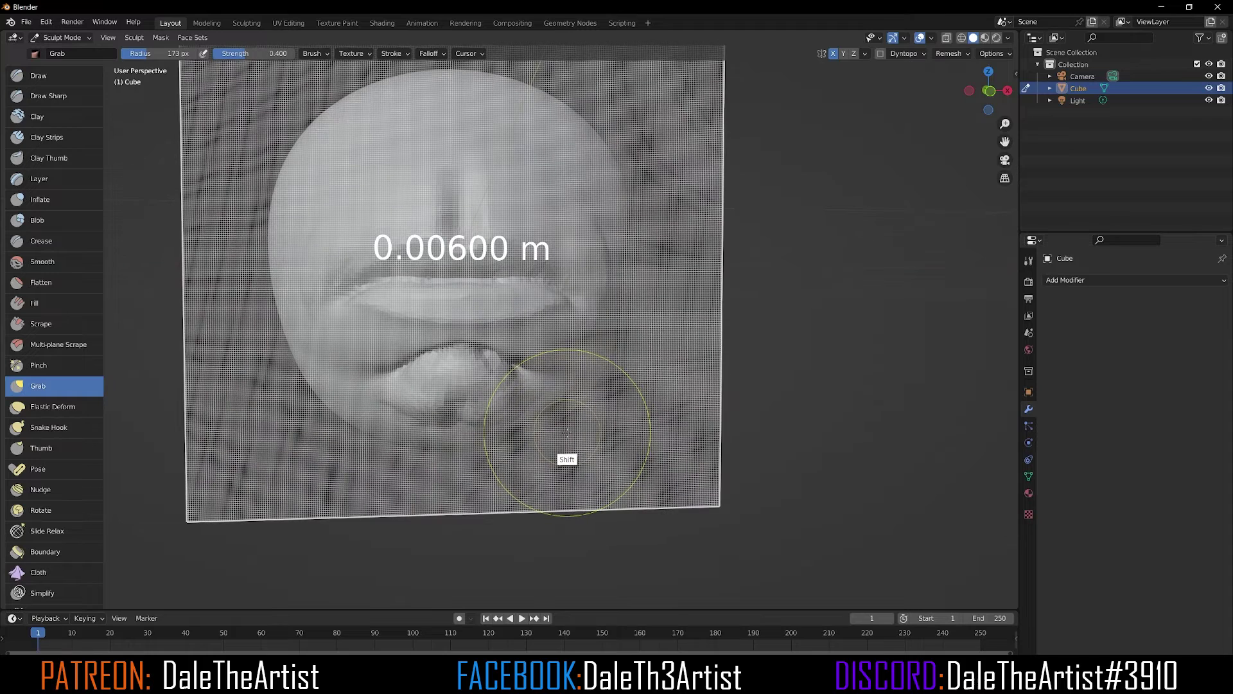
pyautogui.click(568, 432)
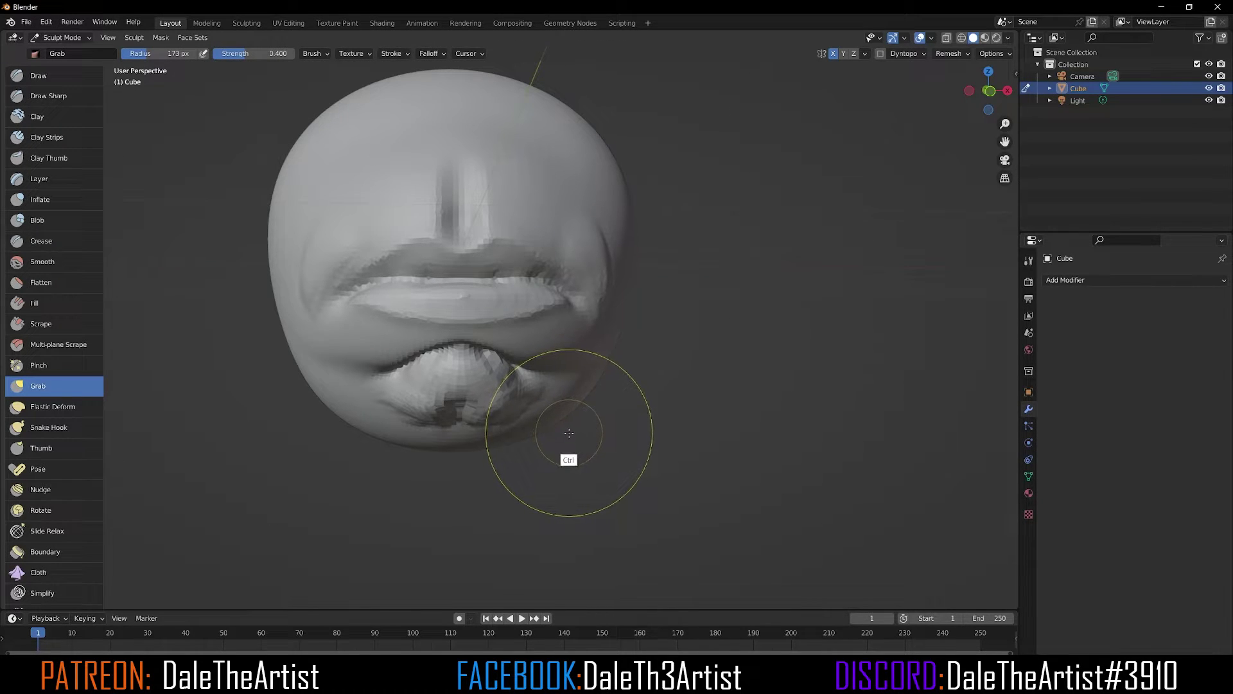
pyautogui.moveTo(569, 433); pyautogui.dragTo(553, 410)
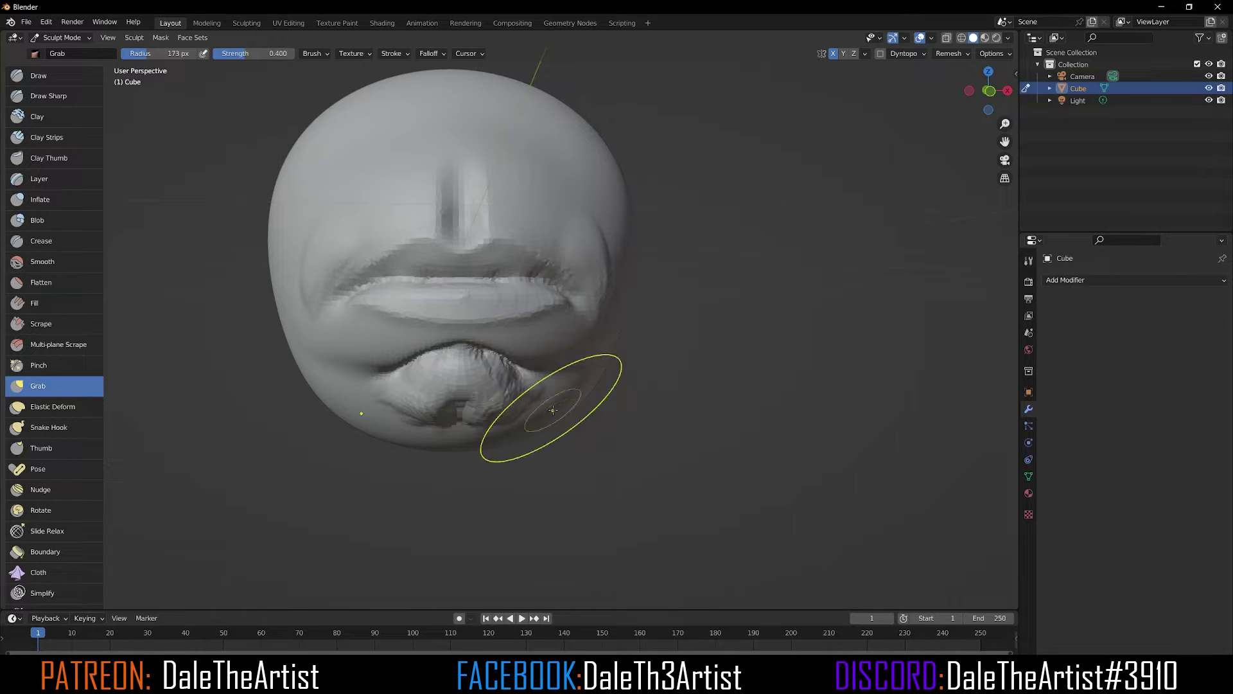
# - Smooth the rough surfaces of the chin, lips and mouth corners at 141 px brush radius
pyautogui.scroll(4, 551, 400)
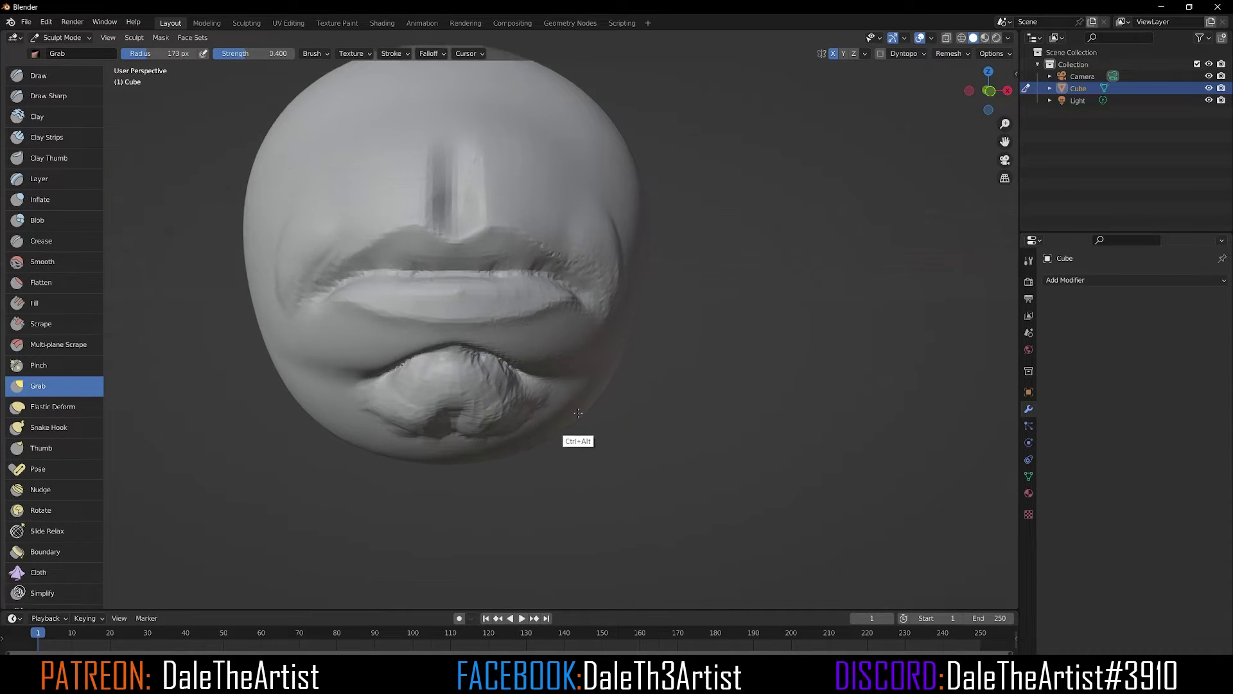
pyautogui.press('f')
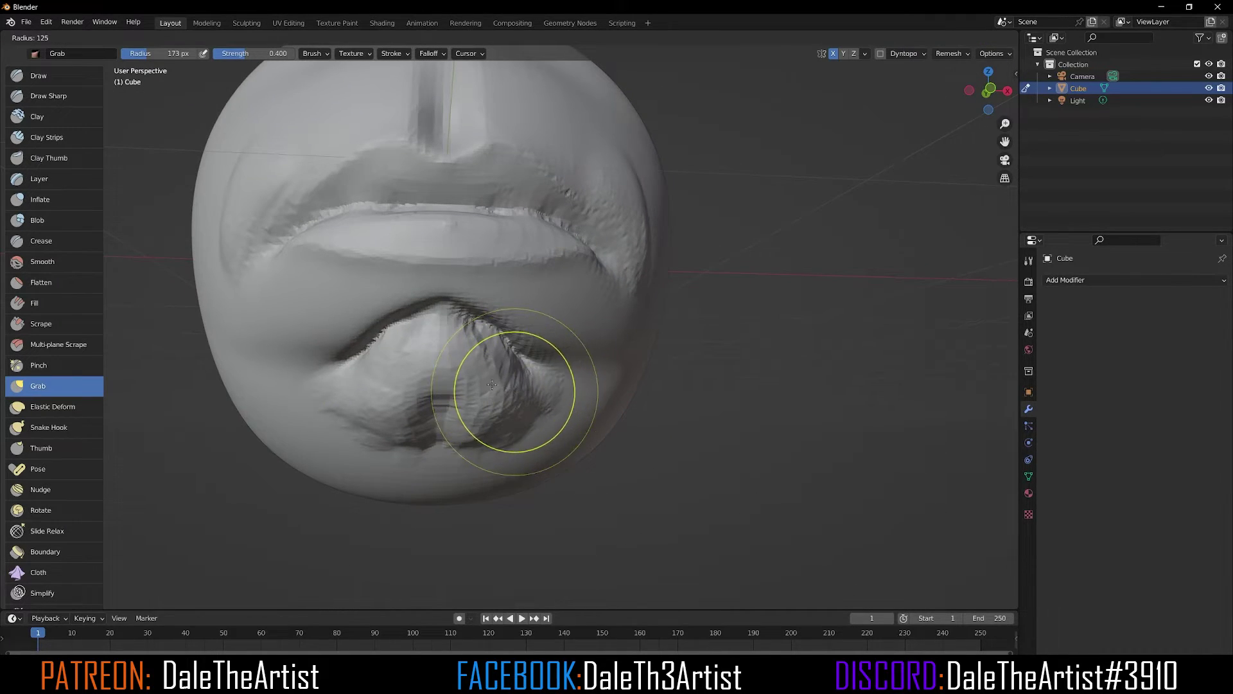
pyautogui.click(499, 390)
pyautogui.moveTo(469, 376)
pyautogui.mouseDown()
pyautogui.moveTo(488, 386)
pyautogui.moveTo(463, 366)
pyautogui.moveTo(522, 360)
pyautogui.moveTo(485, 406)
pyautogui.mouseUp()
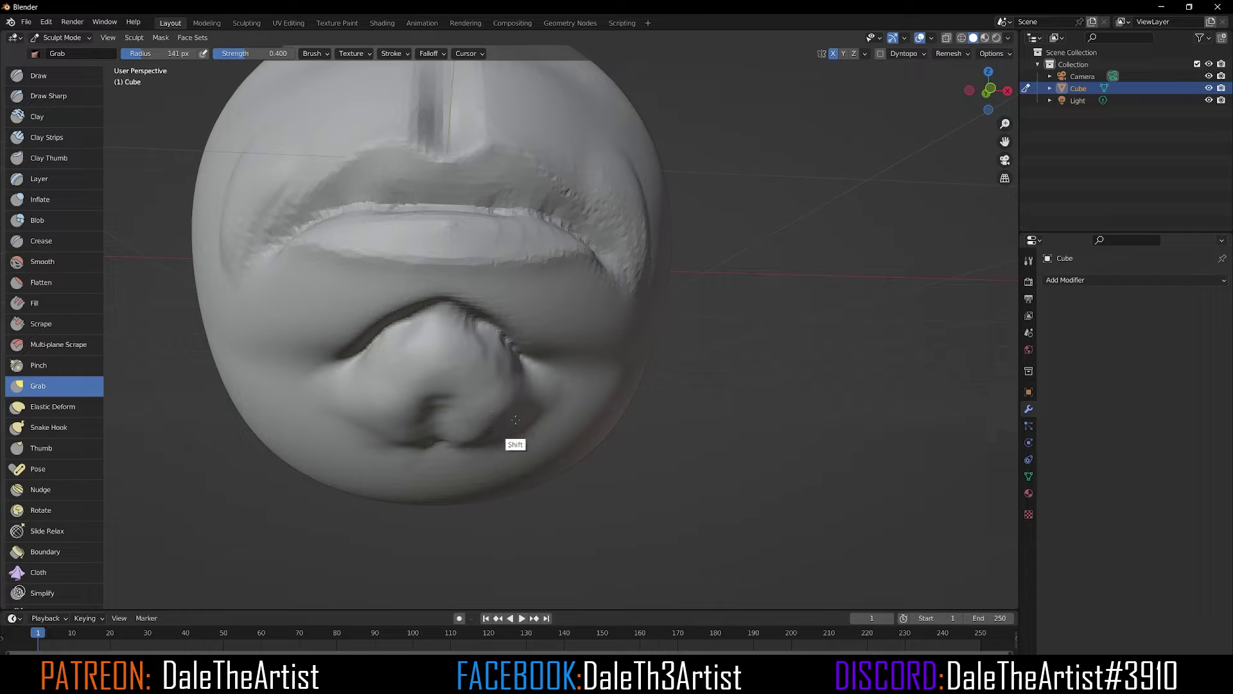
pyautogui.moveTo(537, 358); pyautogui.dragTo(613, 366, button='middle')
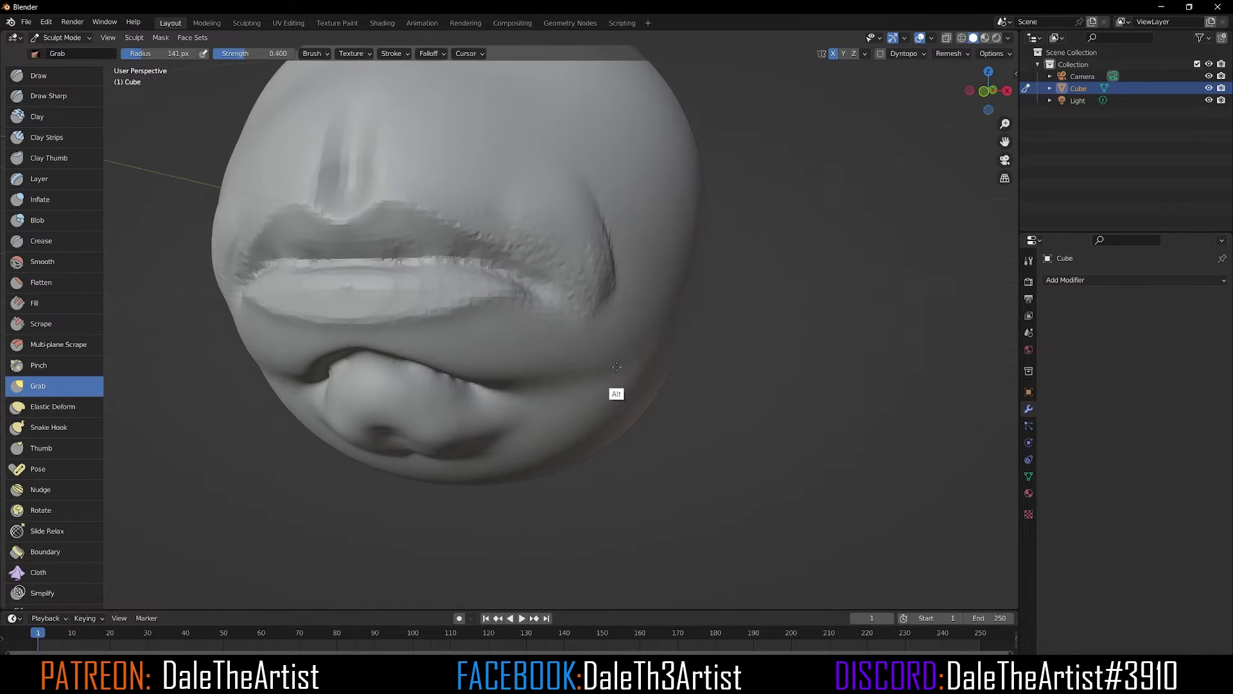
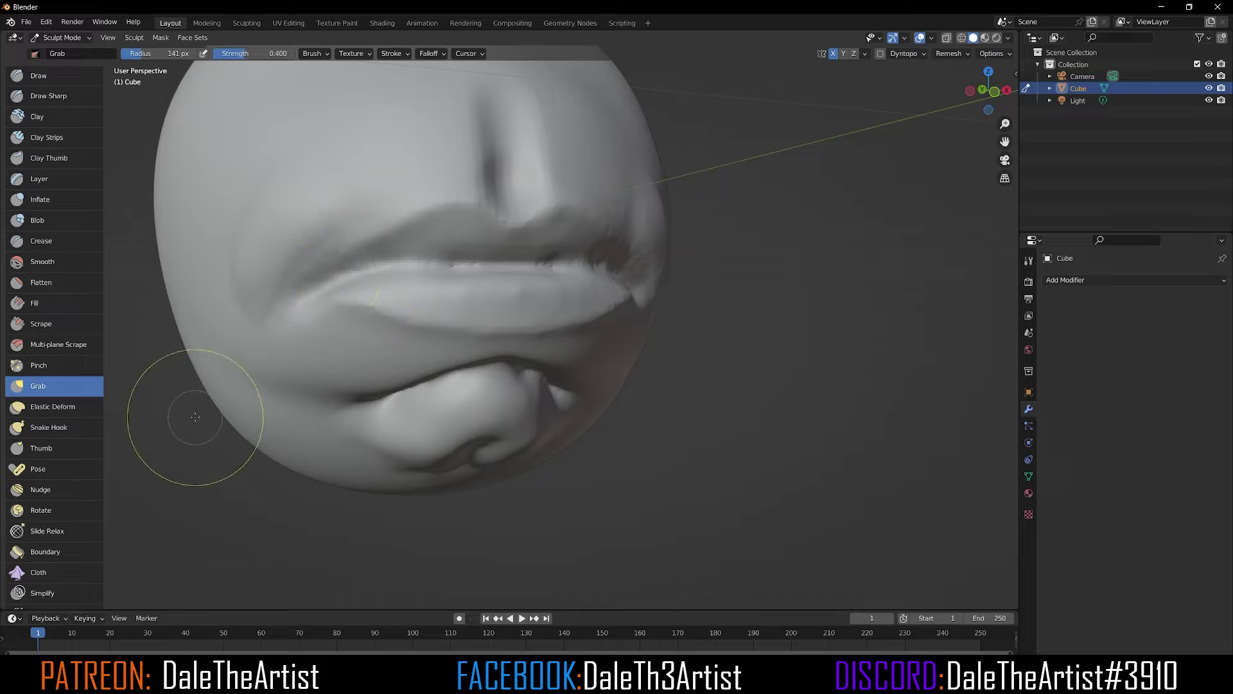
pyautogui.press('shift')
# - Sharpen the upper lip edge from the mouth corner toward the philtrum with inverted Draw Sharp strokes at 126 px radius
pyautogui.click(48, 96)
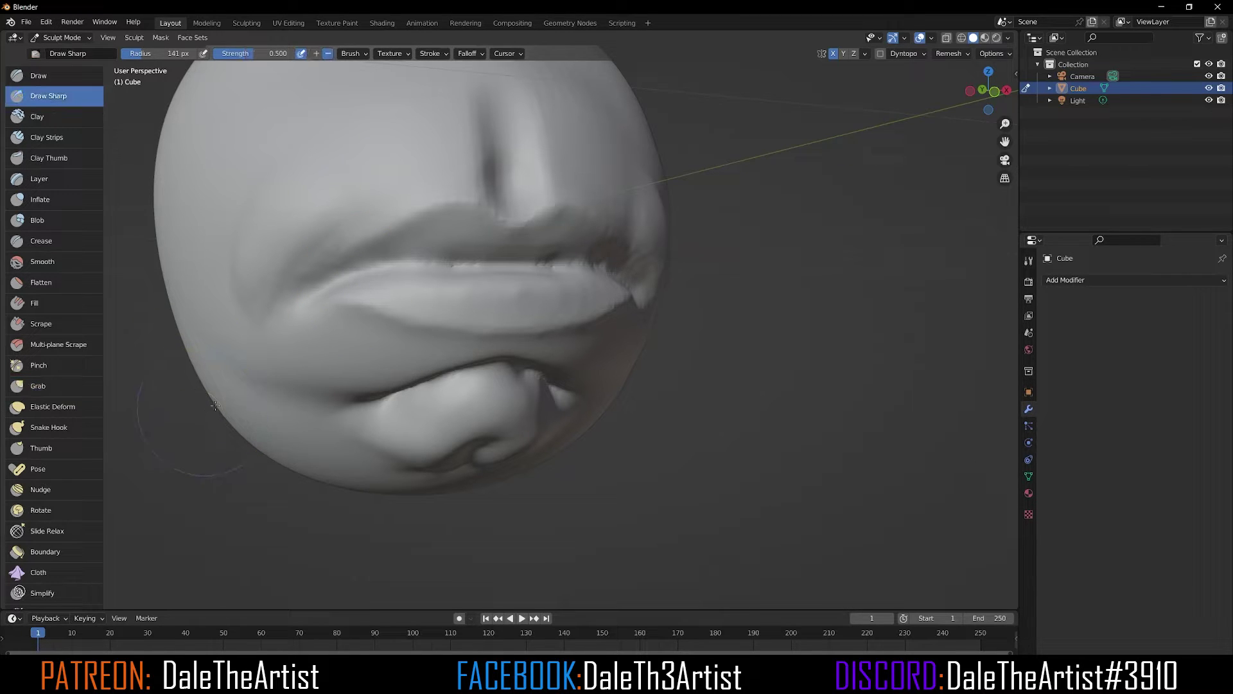
pyautogui.keyDown('ctrl'); pyautogui.keyDown('alt'); pyautogui.moveTo(379, 435); pyautogui.dragTo(424, 429); pyautogui.keyUp('alt'); pyautogui.keyUp('ctrl')
pyautogui.keyDown('alt'); pyautogui.keyDown('shift'); pyautogui.moveTo(534, 399); pyautogui.dragTo(515, 457); pyautogui.keyUp('shift'); pyautogui.keyUp('alt')
pyautogui.moveTo(515, 458); pyautogui.dragTo(458, 399, button='middle')
pyautogui.press('f')
pyautogui.click(458, 399)
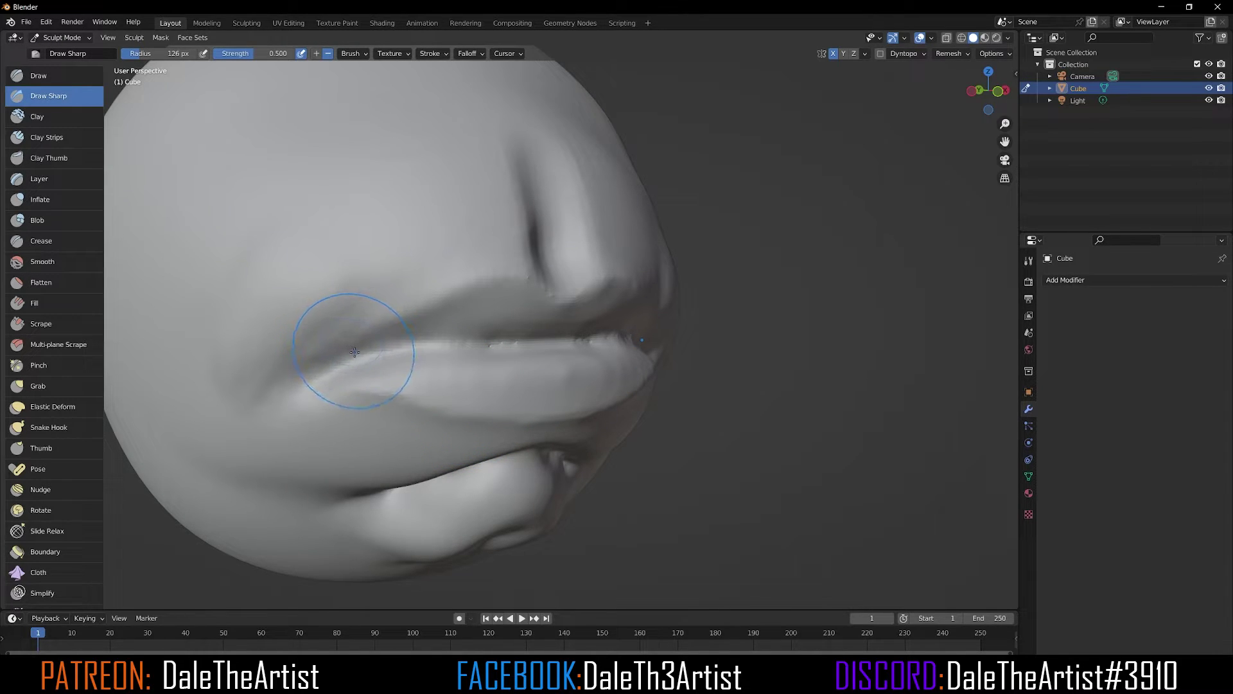
pyautogui.moveTo(353, 350)
pyautogui.keyDown('ctrl'); pyautogui.mouseDown()
pyautogui.moveTo(317, 363)
pyautogui.moveTo(353, 339)
pyautogui.mouseUp(); pyautogui.keyUp('ctrl')
pyautogui.keyDown('ctrl'); pyautogui.moveTo(419, 302); pyautogui.dragTo(378, 325); pyautogui.keyUp('ctrl')
pyautogui.moveTo(463, 284)
pyautogui.keyDown('ctrl'); pyautogui.mouseDown()
pyautogui.moveTo(418, 305)
pyautogui.moveTo(462, 285)
pyautogui.mouseUp(); pyautogui.keyUp('ctrl')
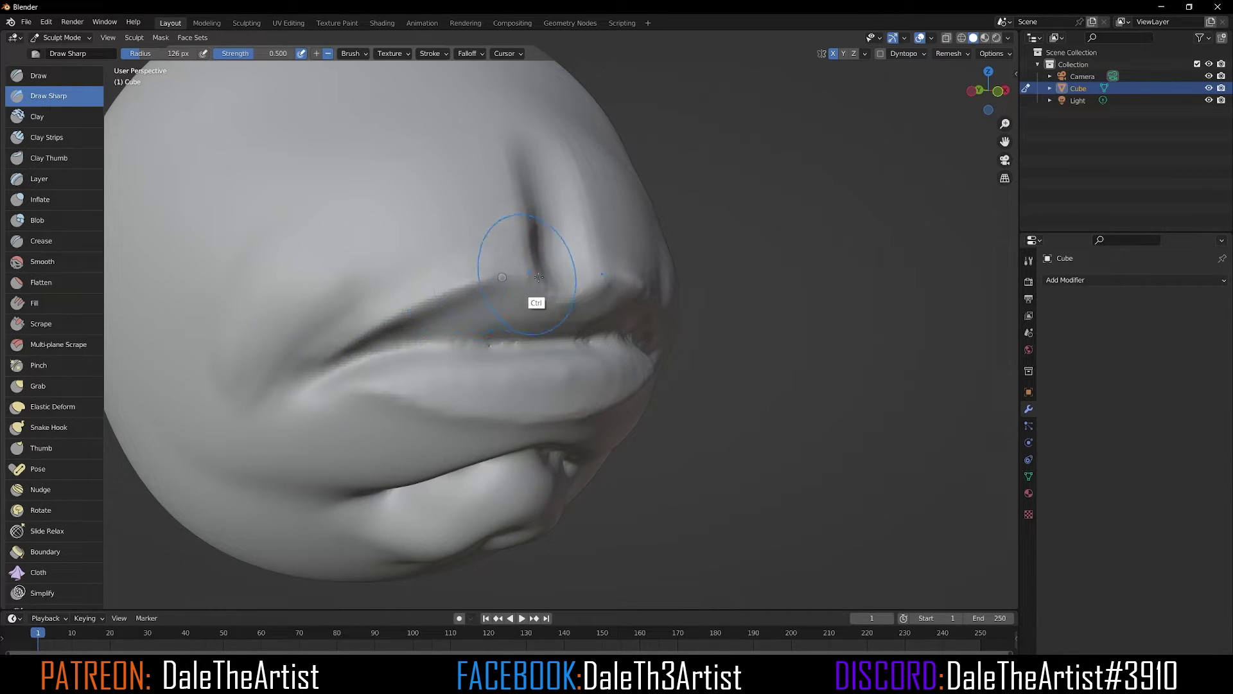
# - Define the bow of the upper lip and the lower lip's outer edge with inverted Draw Sharp strokes
pyautogui.moveTo(624, 326); pyautogui.dragTo(597, 323, button='middle')
pyautogui.keyDown('ctrl'); pyautogui.moveTo(423, 238); pyautogui.dragTo(485, 265); pyautogui.keyUp('ctrl')
pyautogui.moveTo(515, 380); pyautogui.dragTo(490, 390, button='middle')
pyautogui.moveTo(388, 403)
pyautogui.keyDown('ctrl'); pyautogui.mouseDown()
pyautogui.moveTo(337, 415)
pyautogui.moveTo(399, 413)
pyautogui.moveTo(507, 370)
pyautogui.mouseUp(); pyautogui.keyUp('ctrl')
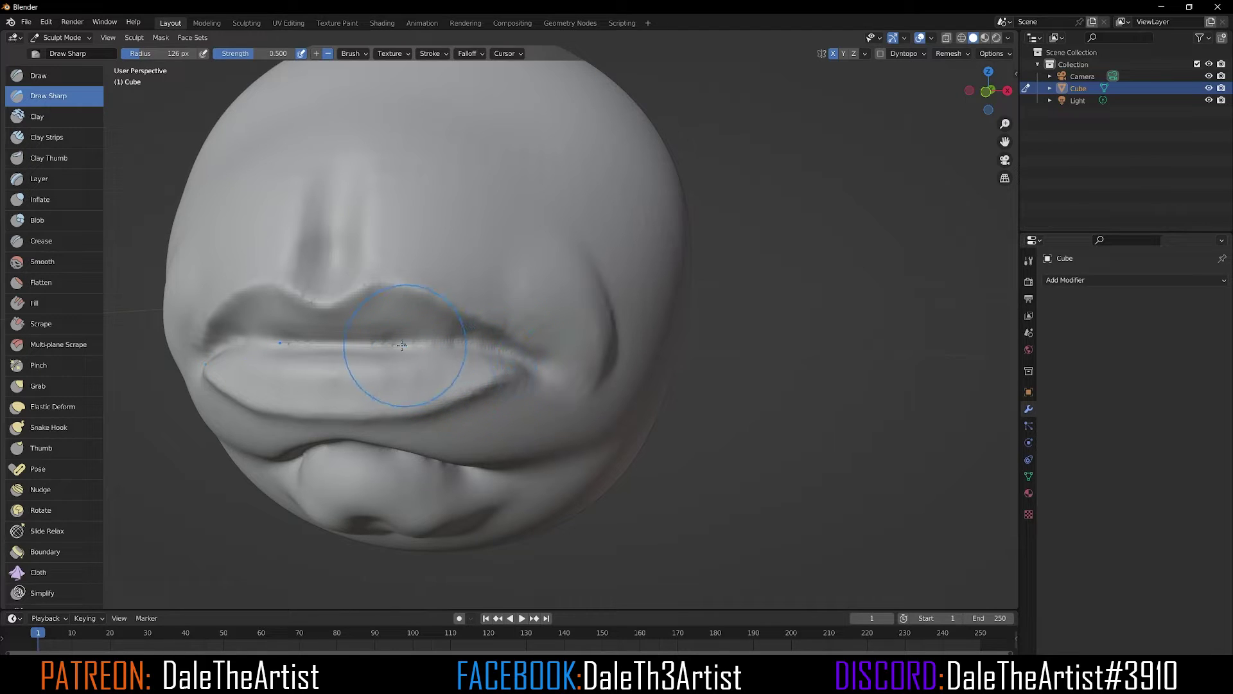
# - Carve the crease between the lips out to the mouth corners with Draw Sharp, reducing the radius to 101 px and 55 px
pyautogui.press('f')
pyautogui.click(360, 347)
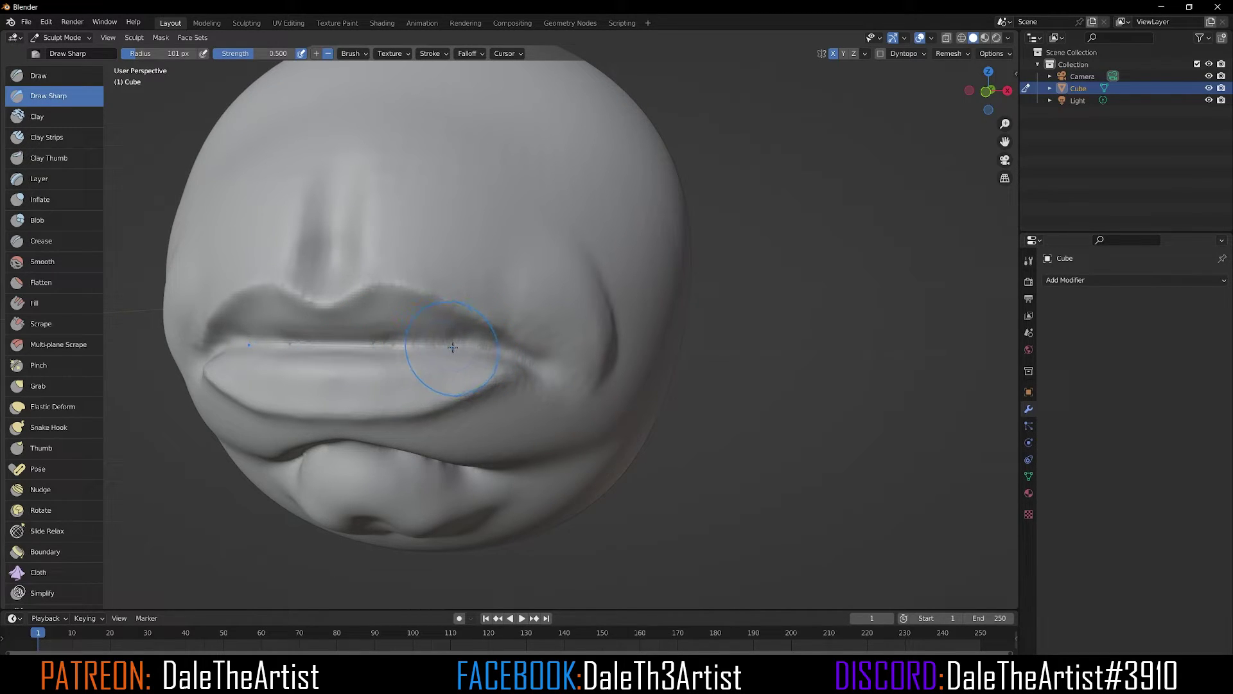
pyautogui.press('f')
pyautogui.click(430, 343)
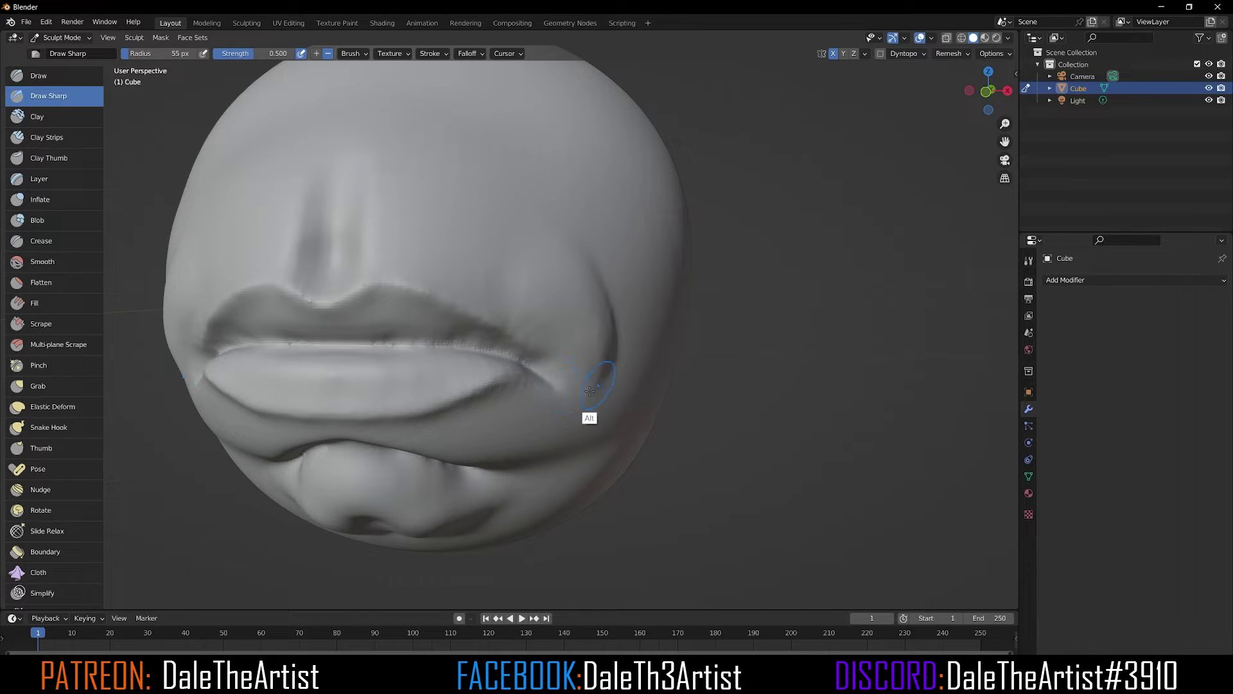
pyautogui.moveTo(590, 391)
pyautogui.mouseDown(button='middle')
pyautogui.moveTo(619, 405)
pyautogui.moveTo(606, 391)
pyautogui.moveTo(565, 413)
pyautogui.moveTo(562, 439)
pyautogui.mouseUp(button='middle')
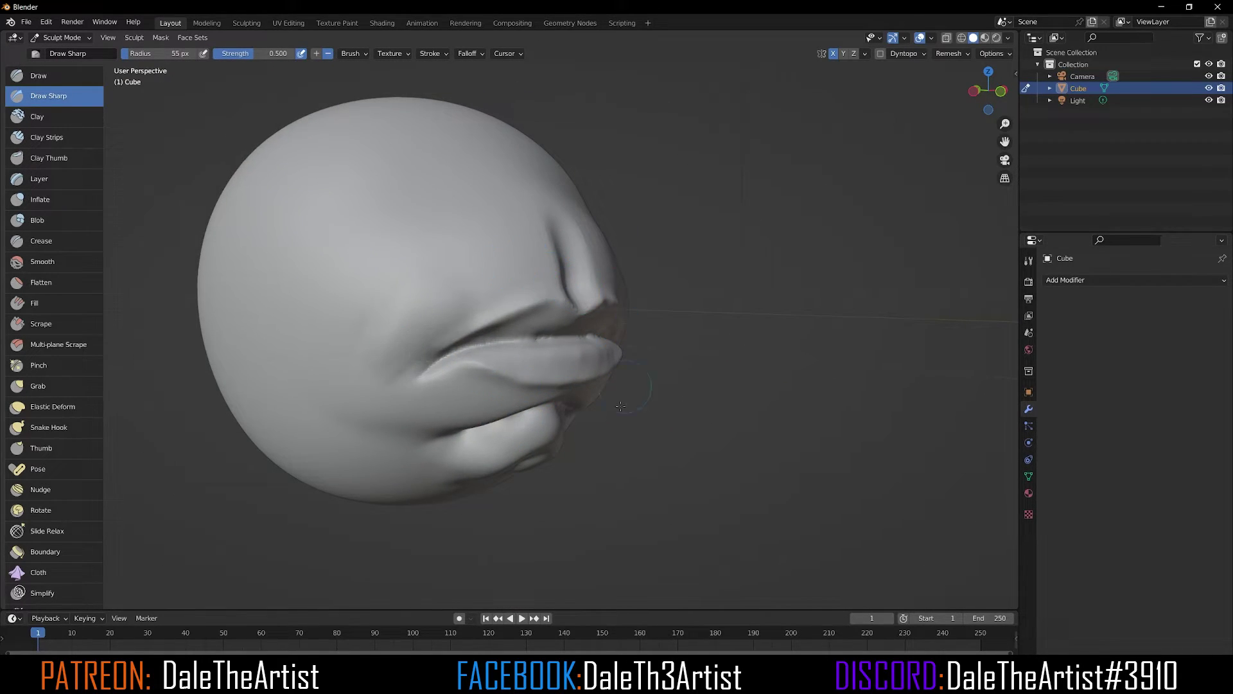
# - Build up the upper lip with vertical Clay Strips strokes at 80 px radius, filling it from the center to the corners
pyautogui.moveTo(413, 331)
pyautogui.mouseDown(button='middle')
pyautogui.moveTo(545, 411)
pyautogui.moveTo(451, 408)
pyautogui.mouseUp(button='middle')
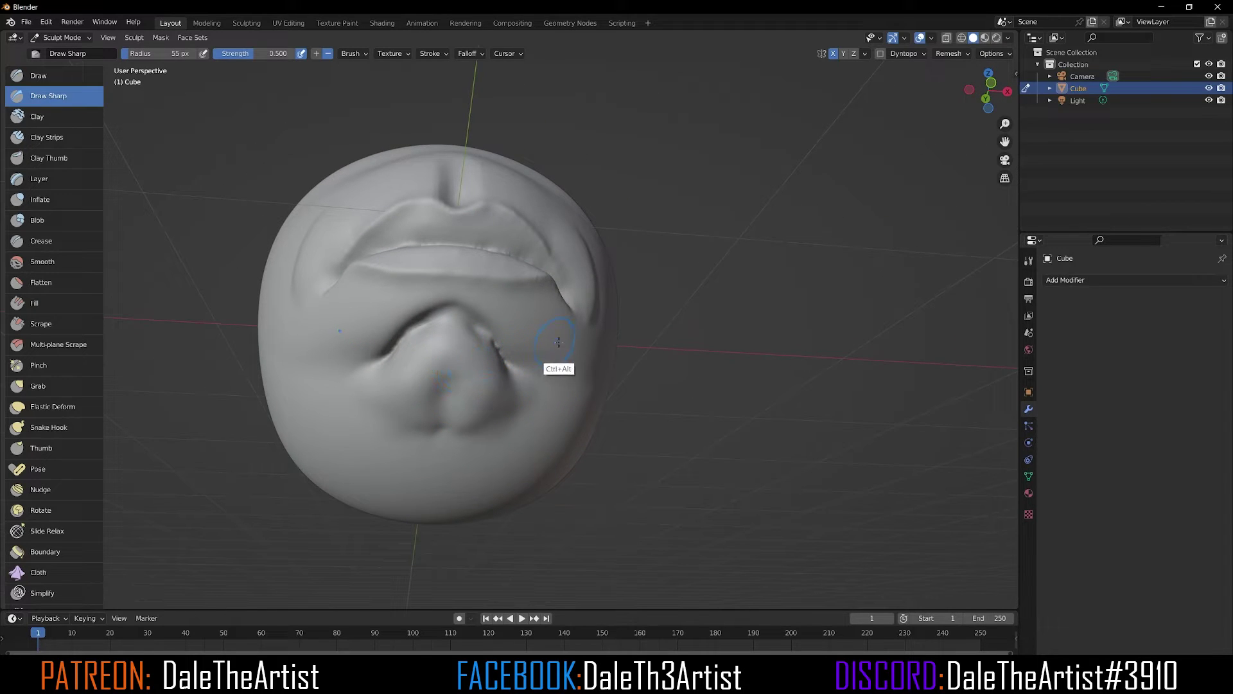
pyautogui.scroll(3, 561, 330)
pyautogui.moveTo(635, 310)
pyautogui.mouseDown(button='middle')
pyautogui.moveTo(609, 407)
pyautogui.moveTo(490, 372)
pyautogui.moveTo(578, 374)
pyautogui.moveTo(559, 383)
pyautogui.moveTo(551, 361)
pyautogui.mouseUp(button='middle')
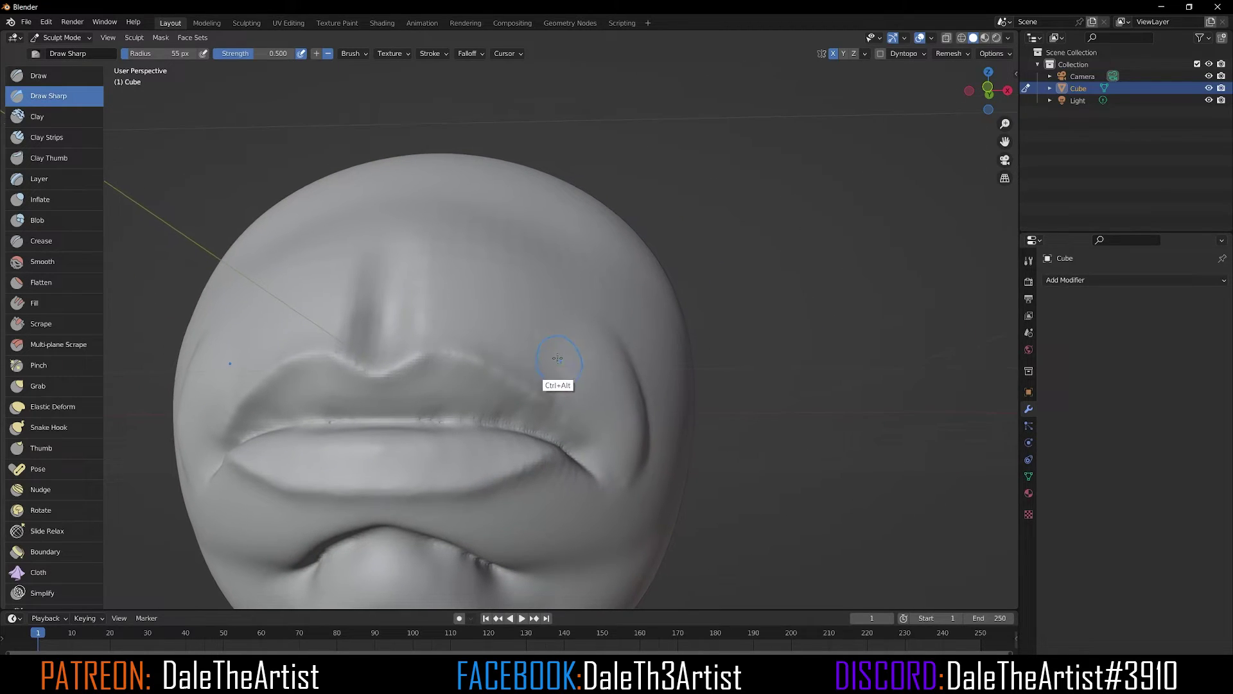
pyautogui.click(61, 139)
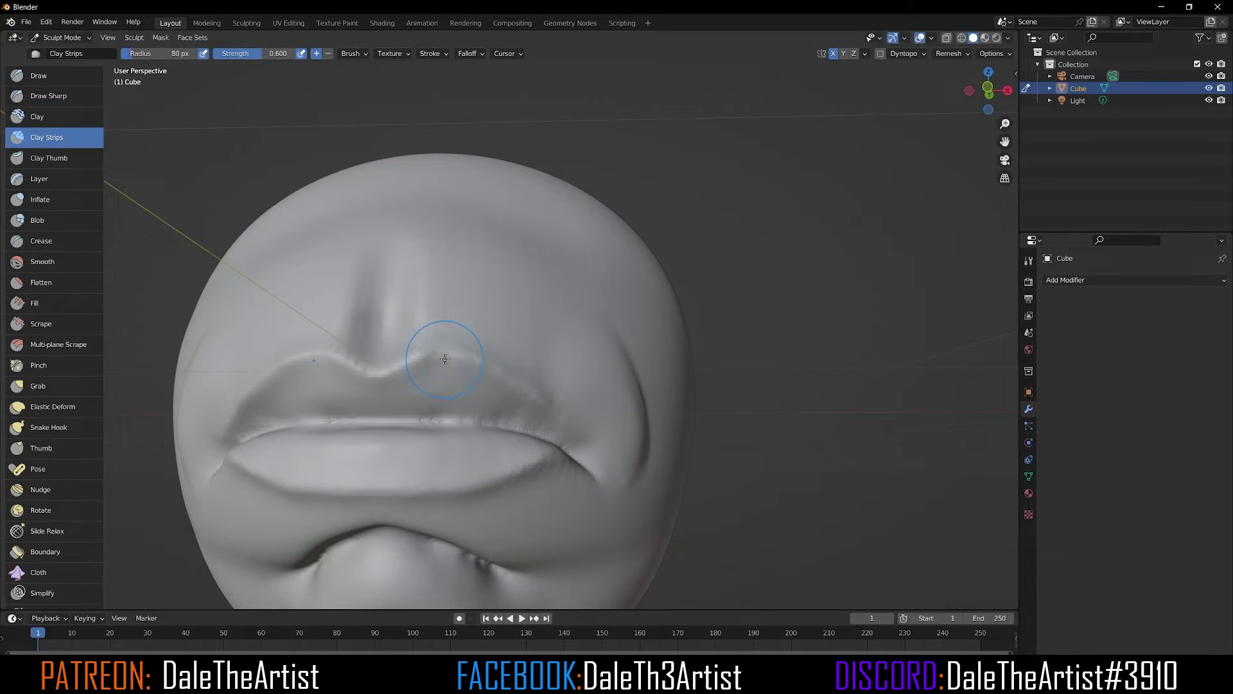
pyautogui.moveTo(444, 358); pyautogui.dragTo(406, 335, button='middle')
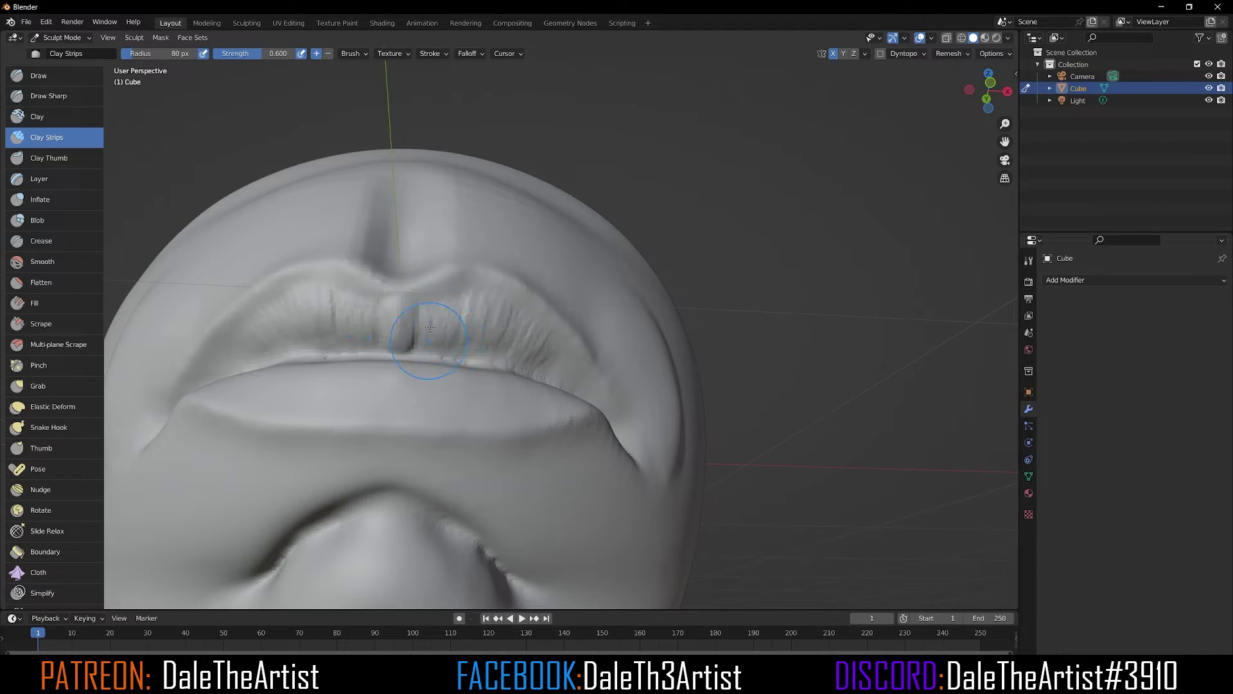
pyautogui.moveTo(430, 326)
pyautogui.mouseDown()
pyautogui.moveTo(412, 309)
pyautogui.moveTo(478, 294)
pyautogui.mouseUp()
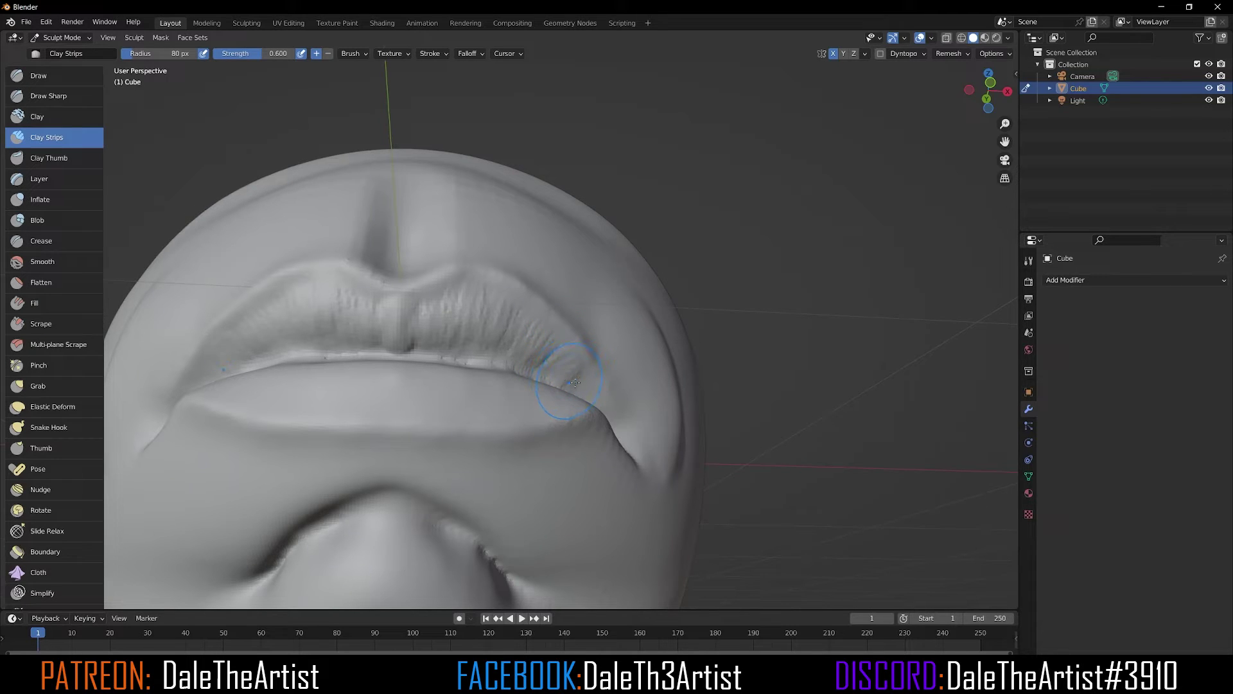
# - Texture the lower lip with vertical Clay Strips strokes at 80 px radius, filling it out from the center
pyautogui.moveTo(494, 338); pyautogui.dragTo(424, 451, button='middle')
pyautogui.moveTo(415, 446)
pyautogui.mouseDown()
pyautogui.moveTo(413, 469)
pyautogui.moveTo(408, 437)
pyautogui.moveTo(435, 432)
pyautogui.mouseUp()
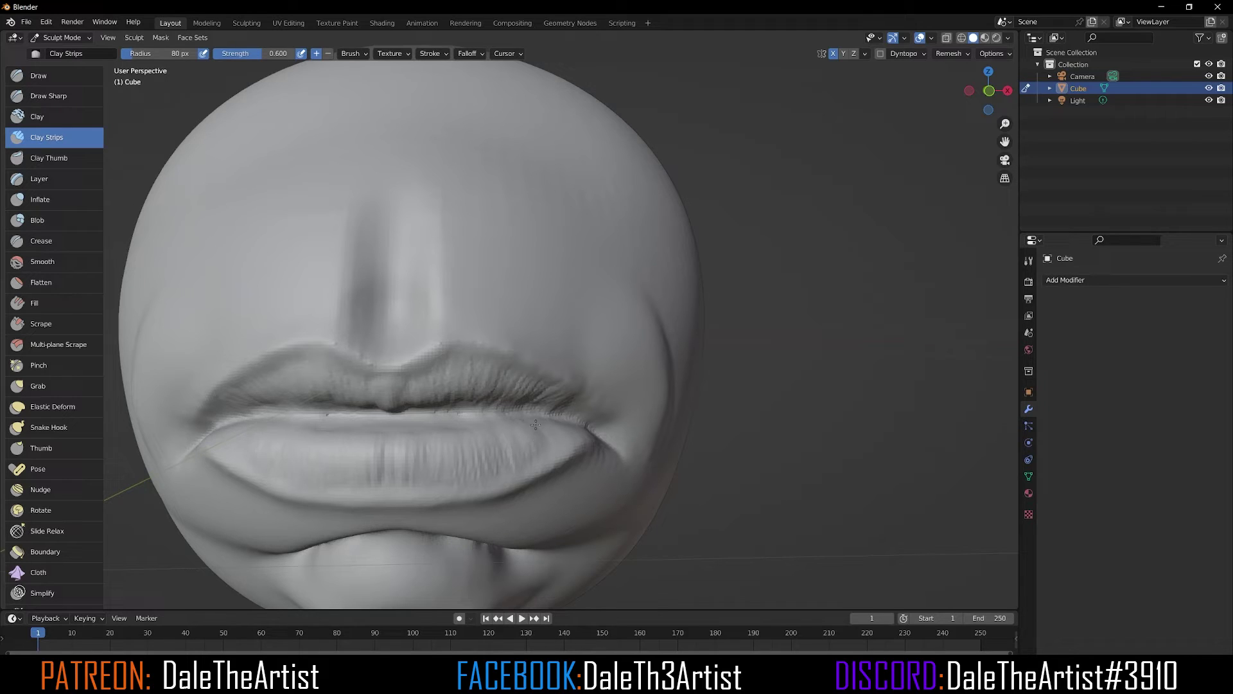
pyautogui.moveTo(440, 428); pyautogui.dragTo(377, 450, button='middle')
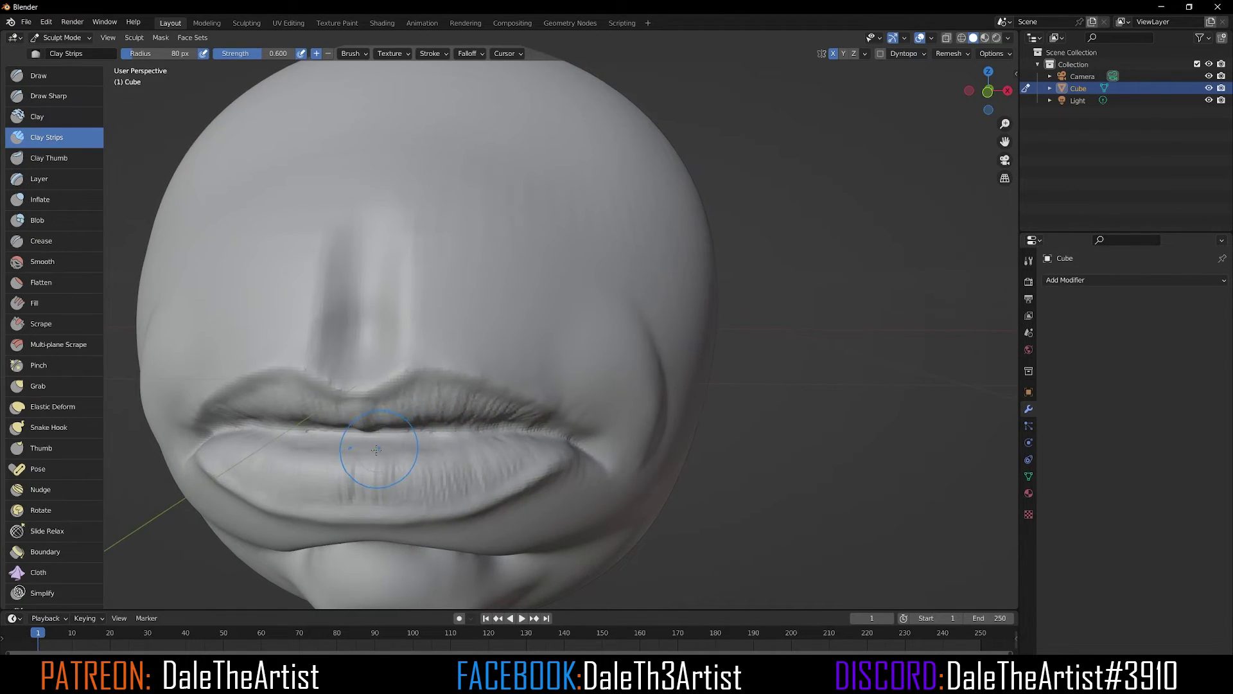
pyautogui.moveTo(380, 441); pyautogui.dragTo(397, 477)
pyautogui.scroll(-4, 609, 453)
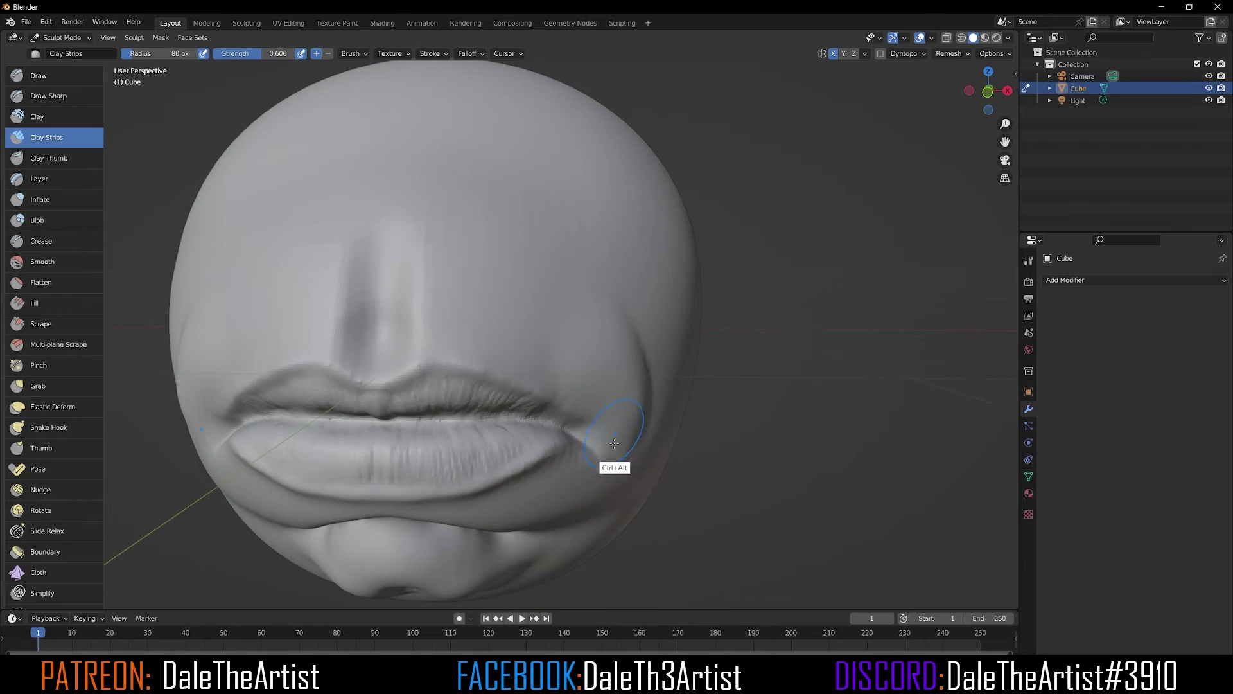
pyautogui.keyDown('alt'); pyautogui.moveTo(610, 453); pyautogui.dragTo(602, 418); pyautogui.keyUp('alt')
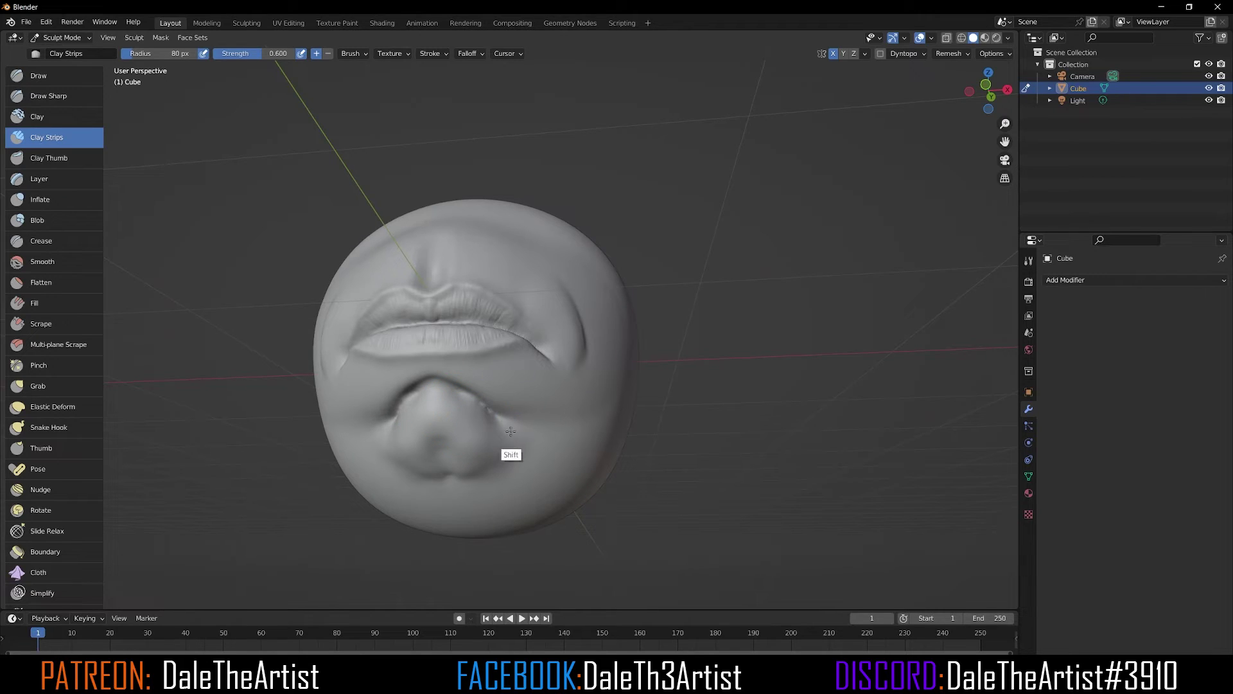
# - Build up the chin below the lower lip with Clay Strips and smooth the rough strokes into the surface
pyautogui.keyDown('shift'); pyautogui.moveTo(451, 398); pyautogui.dragTo(516, 436); pyautogui.keyUp('shift')
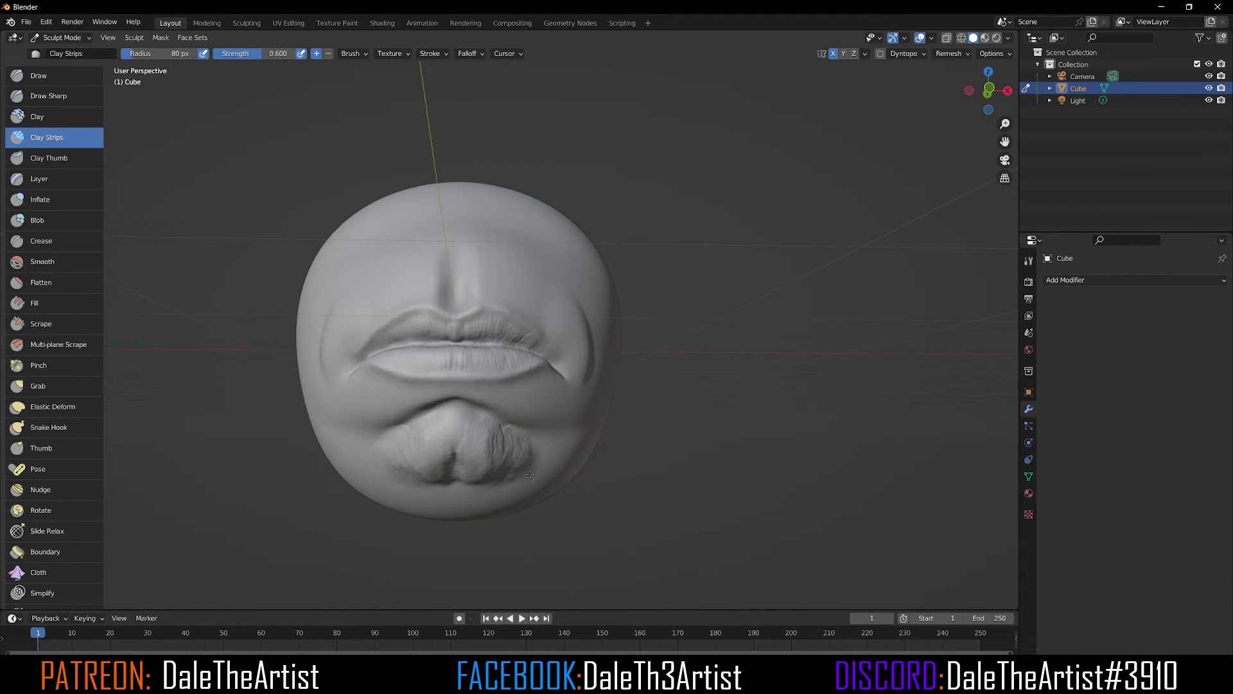
pyautogui.moveTo(466, 439)
pyautogui.keyDown('shift'); pyautogui.mouseDown()
pyautogui.moveTo(491, 466)
pyautogui.moveTo(511, 441)
pyautogui.mouseUp(); pyautogui.keyUp('shift')
pyautogui.moveTo(580, 457); pyautogui.dragTo(607, 428, button='middle')
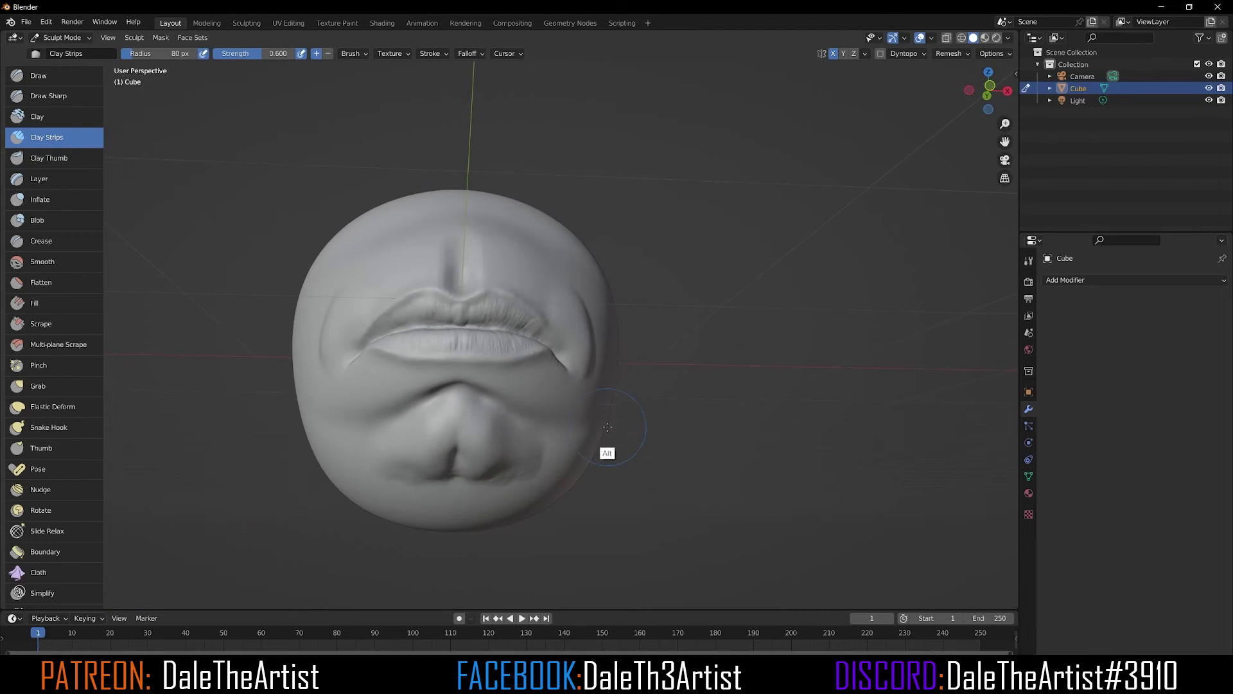
pyautogui.keyDown('alt'); pyautogui.keyDown('shift'); pyautogui.moveTo(598, 472); pyautogui.dragTo(585, 400); pyautogui.keyUp('shift'); pyautogui.keyUp('alt')
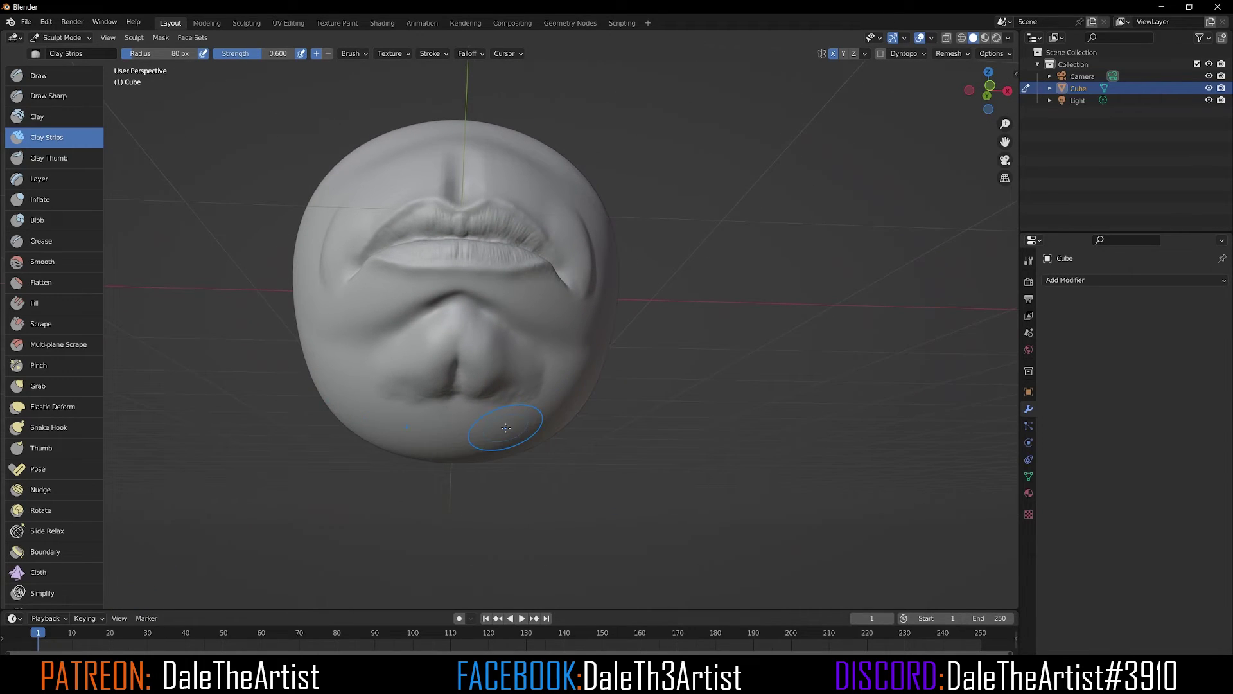
# - Sharpen the philtrum ridges and the upper lip's outer edge with Multi-plane Scrape at 80 px radius
pyautogui.click(47, 347)
pyautogui.keyDown('alt'); pyautogui.moveTo(402, 445); pyautogui.dragTo(535, 477, button='middle'); pyautogui.keyUp('alt')
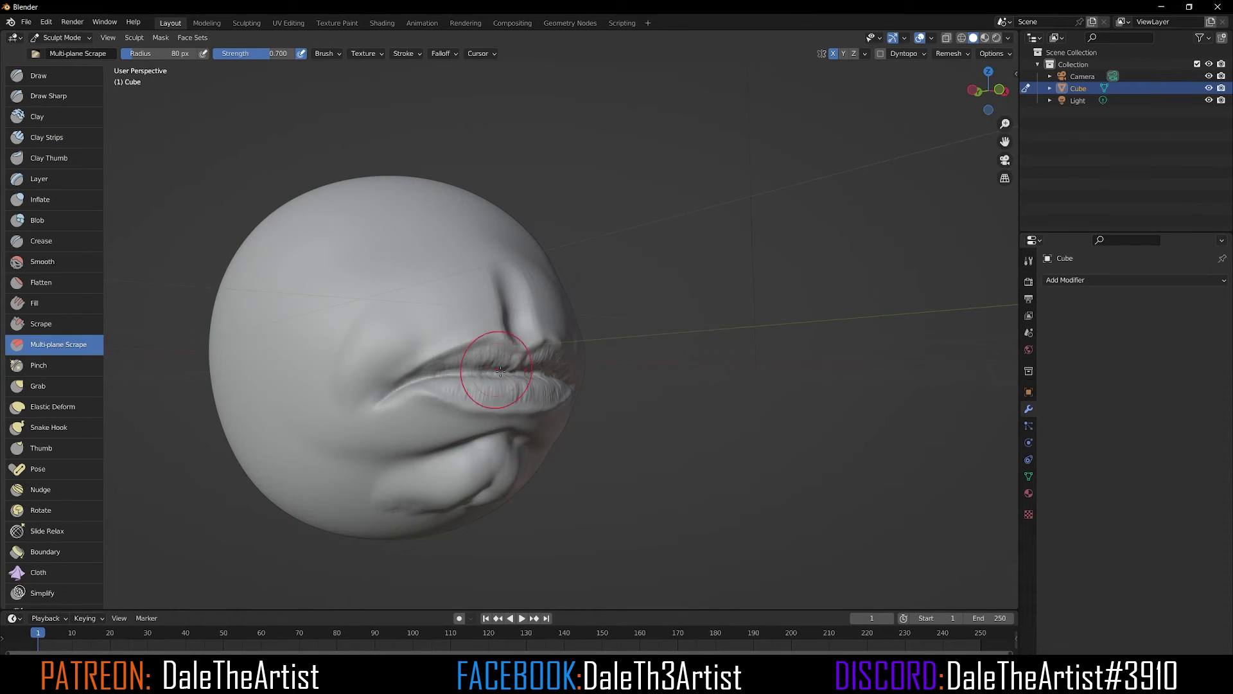
pyautogui.keyDown('alt'); pyautogui.moveTo(505, 400); pyautogui.dragTo(502, 411); pyautogui.keyUp('alt')
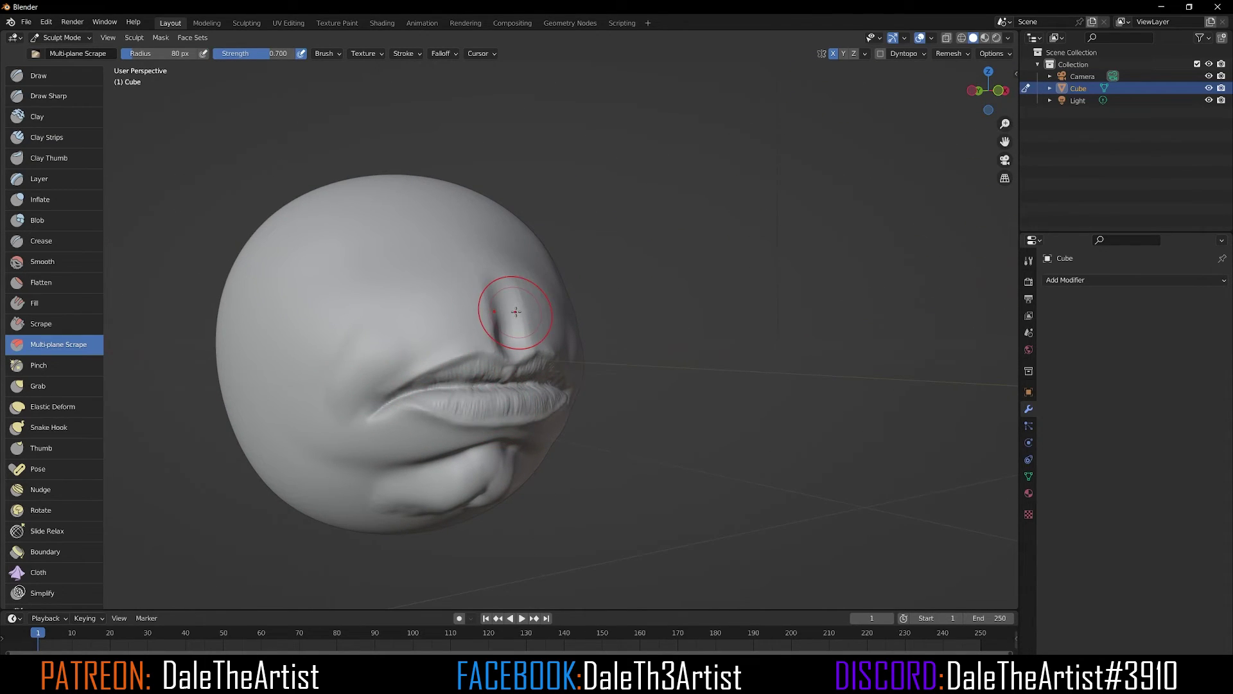
pyautogui.keyDown('ctrl'); pyautogui.keyDown('alt'); pyautogui.moveTo(572, 426); pyautogui.dragTo(573, 397); pyautogui.keyUp('alt'); pyautogui.keyUp('ctrl')
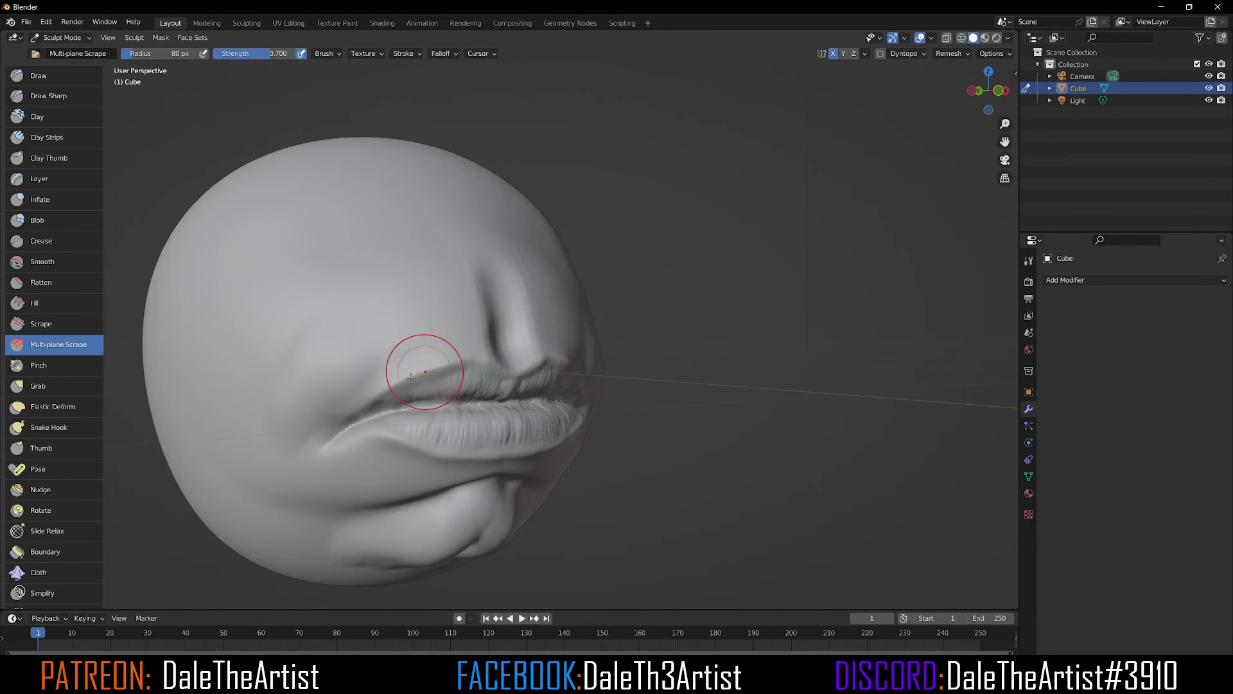
pyautogui.moveTo(451, 357); pyautogui.dragTo(439, 361)
pyautogui.keyDown('alt'); pyautogui.moveTo(568, 413); pyautogui.dragTo(541, 406); pyautogui.keyUp('alt')
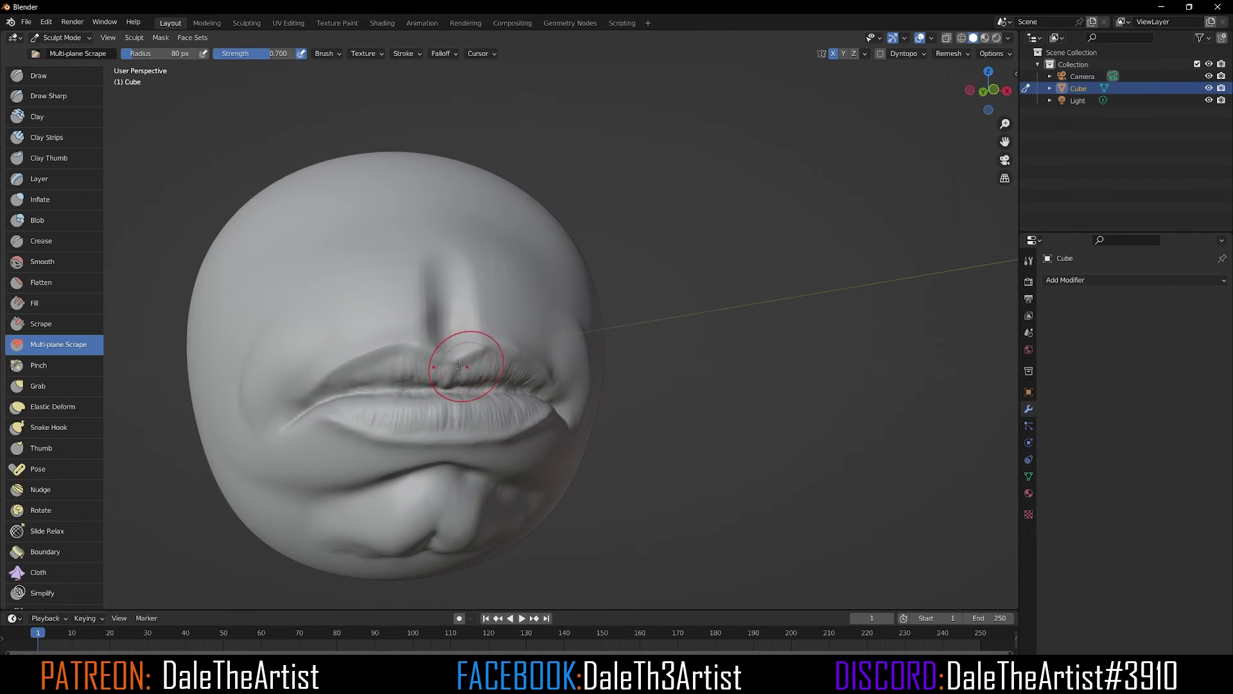
pyautogui.moveTo(467, 339); pyautogui.dragTo(456, 348)
# - Smooth the upper end of the philtrum groove to blend it into the surface above
pyautogui.moveTo(577, 350); pyautogui.dragTo(455, 344, button='middle')
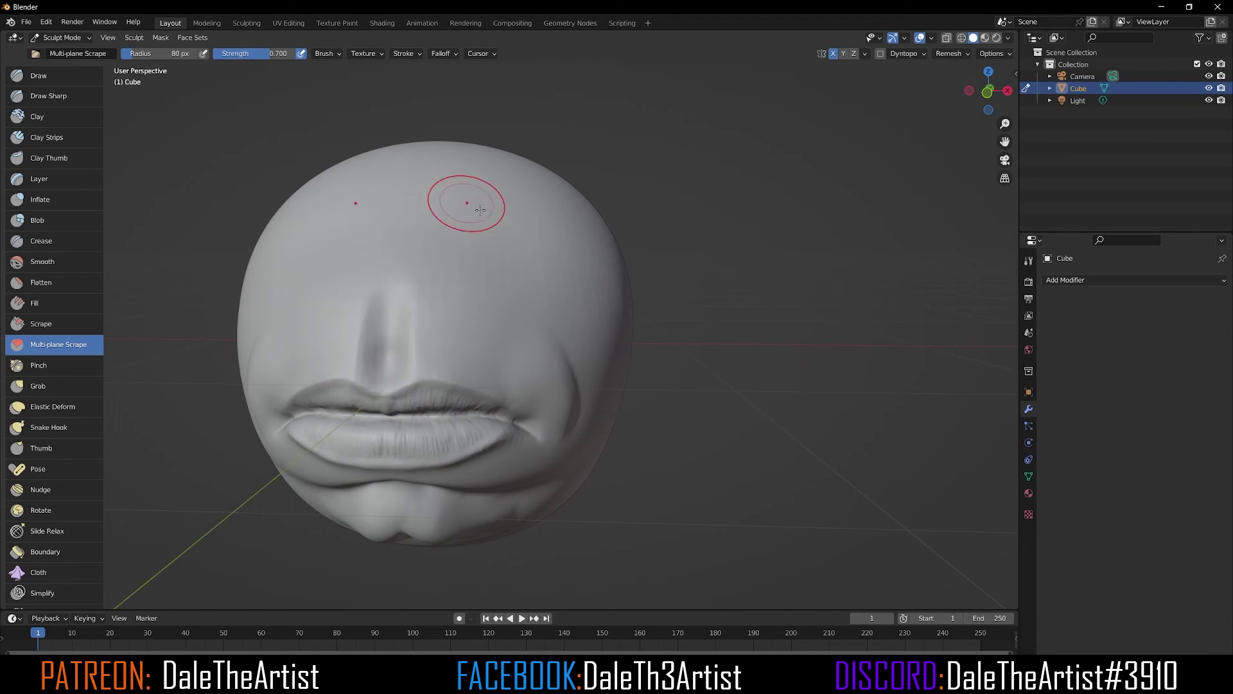
pyautogui.moveTo(391, 305)
pyautogui.keyDown('shift'); pyautogui.mouseDown()
pyautogui.moveTo(383, 350)
pyautogui.moveTo(386, 303)
pyautogui.mouseUp(); pyautogui.keyUp('shift')
pyautogui.moveTo(429, 220); pyautogui.dragTo(550, 437, button='middle')
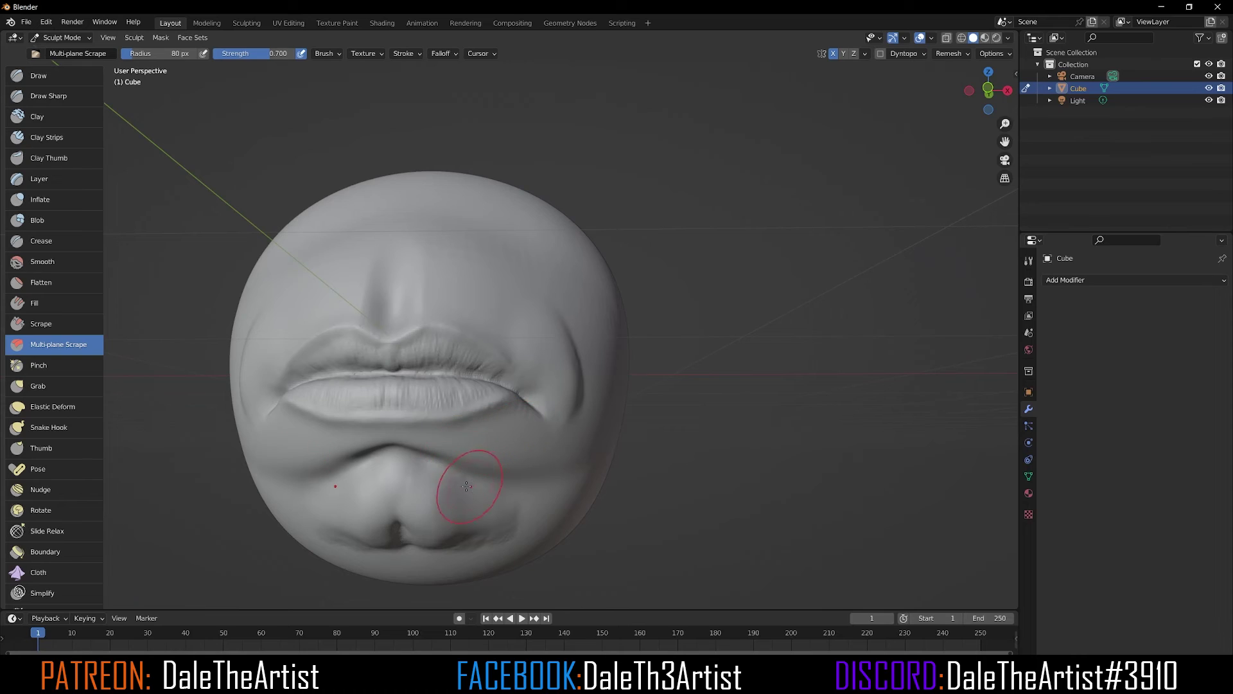
pyautogui.moveTo(484, 523); pyautogui.dragTo(504, 542, button='middle')
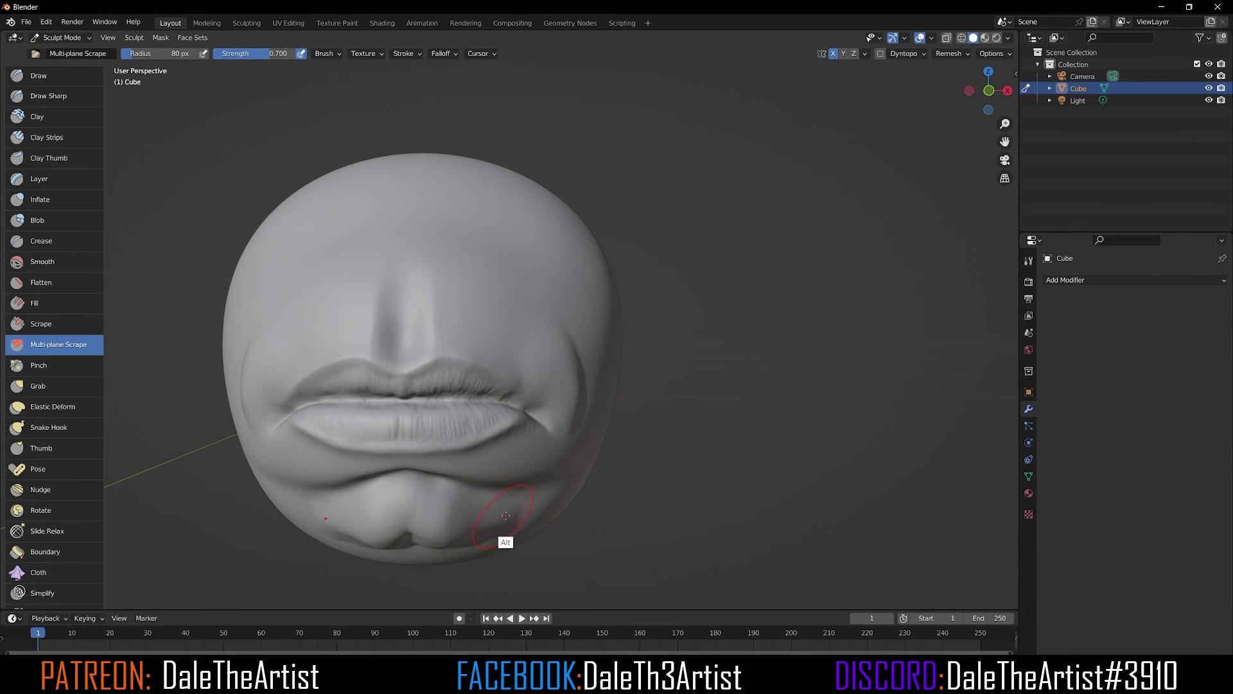
# - Flatten the underside of the chin with the Scrape brush at 112 px radius
pyautogui.click(51, 284)
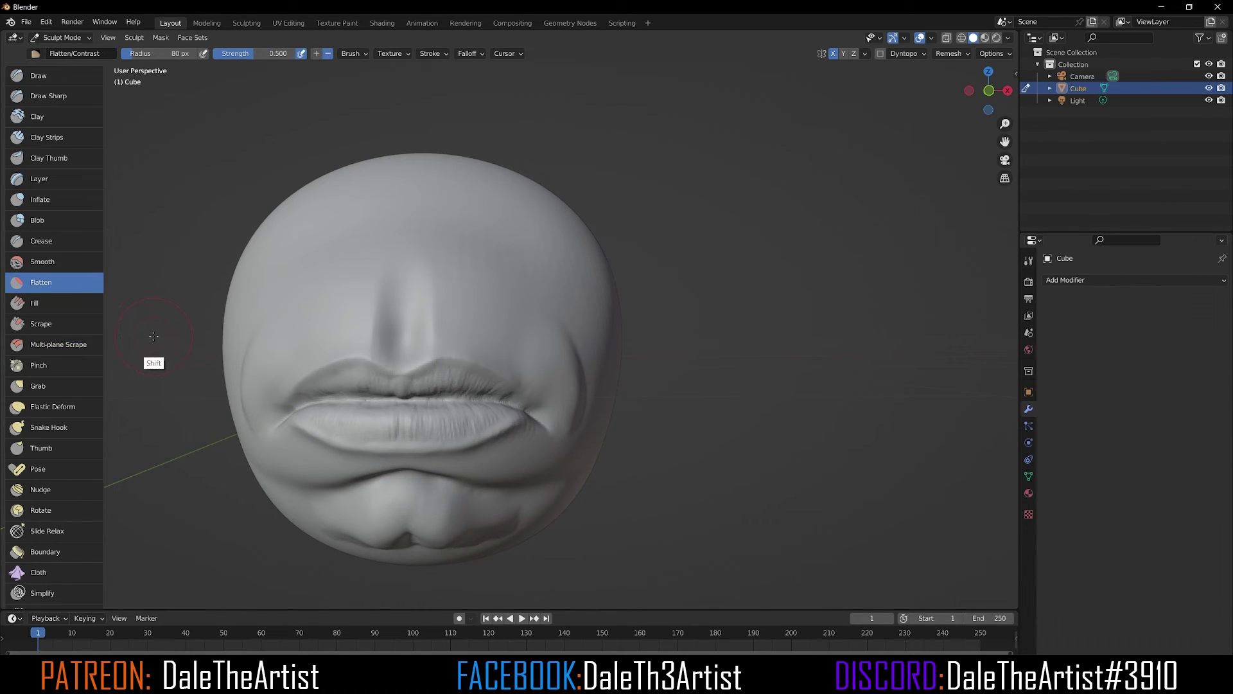
pyautogui.hotkey('shift', 't')
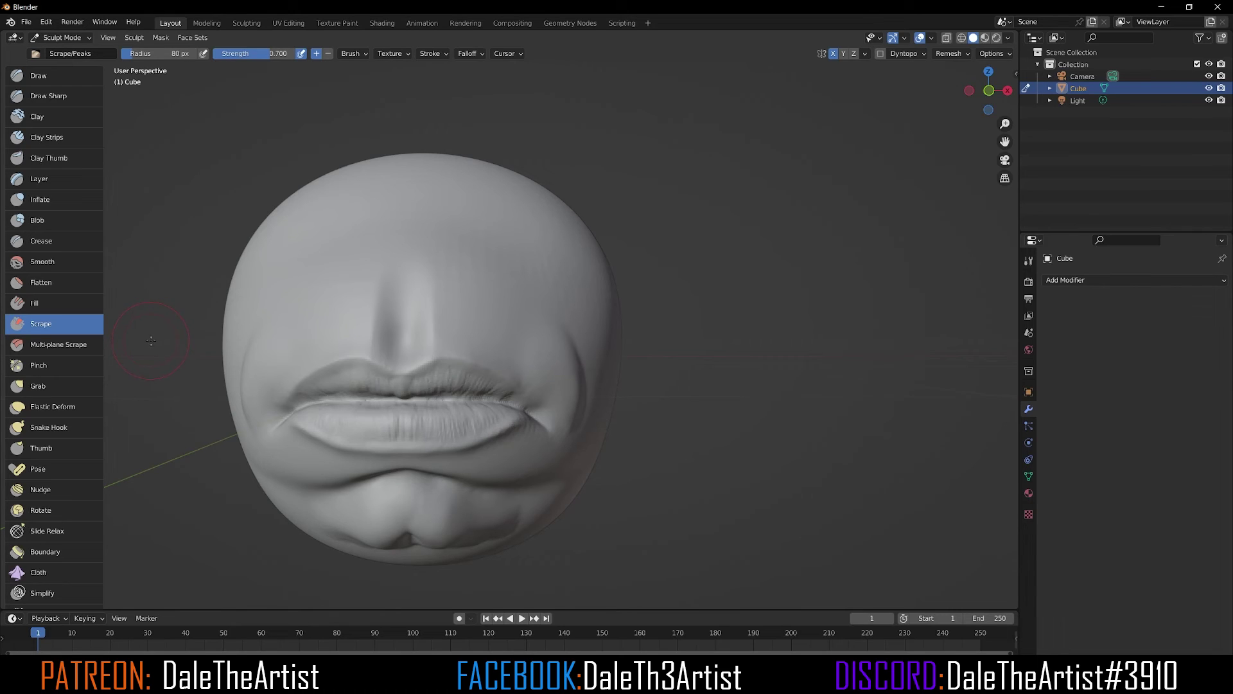
pyautogui.press('f')
pyautogui.click(169, 335)
pyautogui.moveTo(168, 335); pyautogui.dragTo(539, 380, button='middle')
pyautogui.moveTo(406, 374)
pyautogui.mouseDown()
pyautogui.moveTo(394, 337)
pyautogui.moveTo(406, 353)
pyautogui.moveTo(412, 341)
pyautogui.moveTo(431, 394)
pyautogui.moveTo(468, 402)
pyautogui.mouseUp()
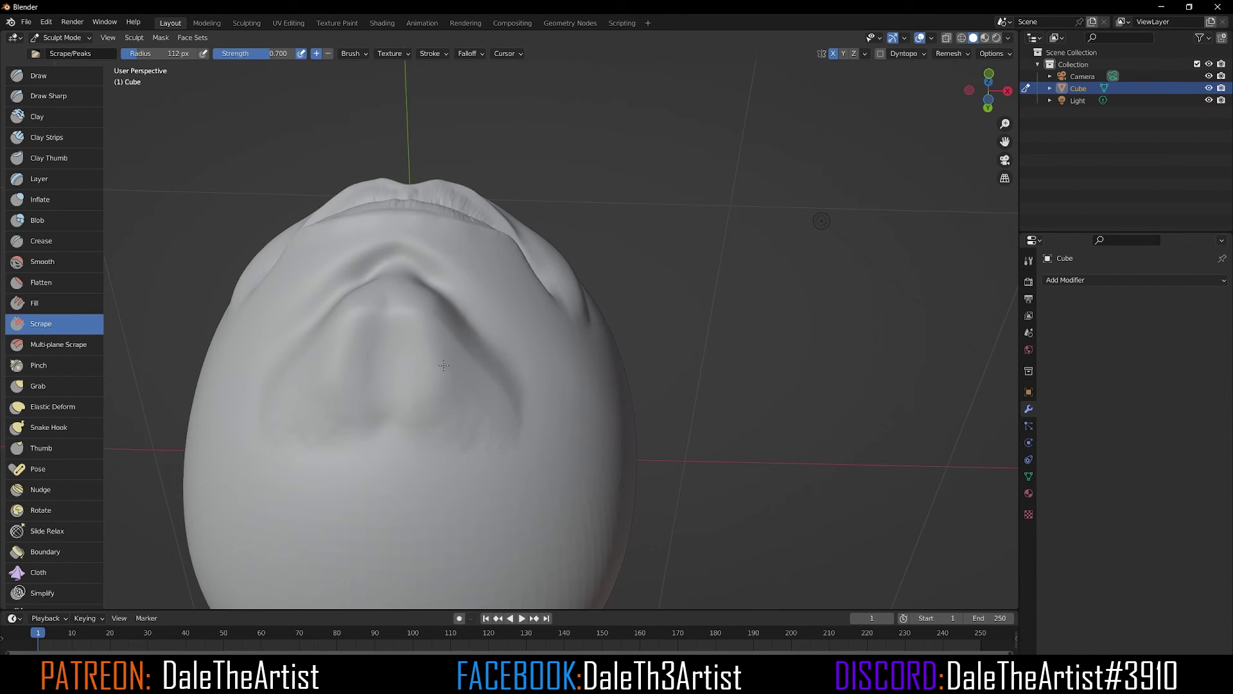
pyautogui.keyDown('ctrl'); pyautogui.keyDown('alt'); pyautogui.moveTo(613, 438); pyautogui.dragTo(581, 490); pyautogui.keyUp('alt'); pyautogui.keyUp('ctrl')
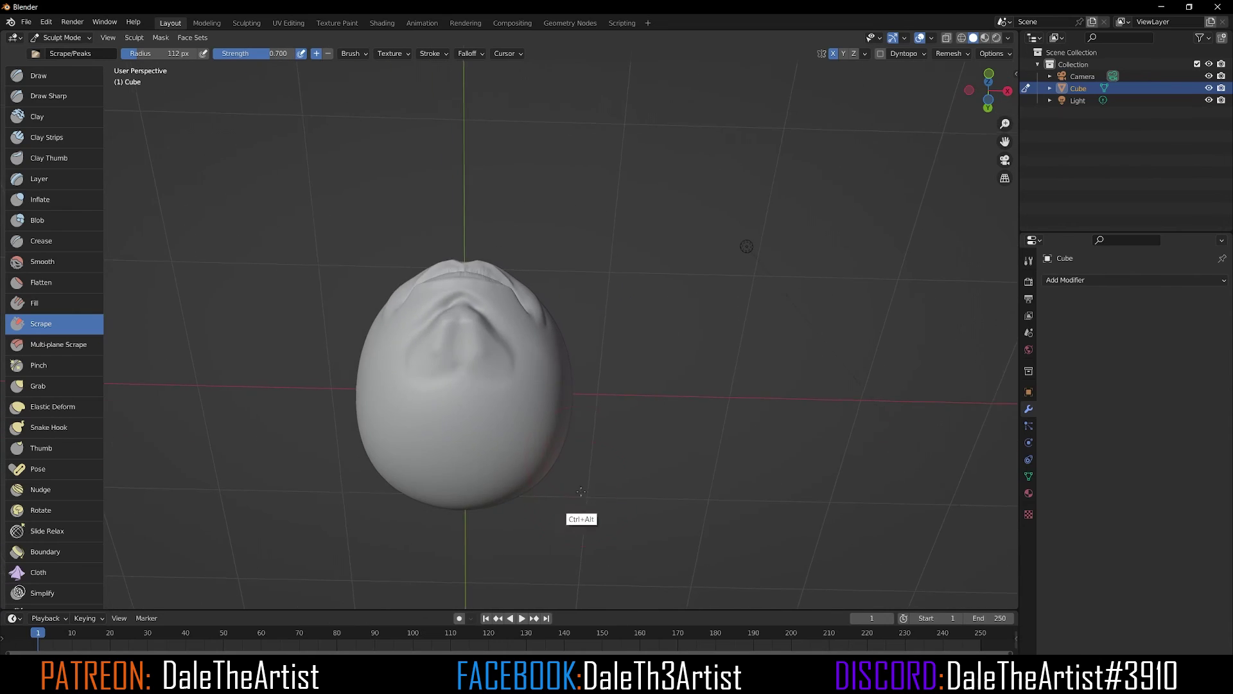
# - Scrape down and smooth the cheek fold beside the mouth corner, blending it into the side of the head
pyautogui.keyDown('alt'); pyautogui.moveTo(602, 415); pyautogui.dragTo(534, 479); pyautogui.keyUp('alt')
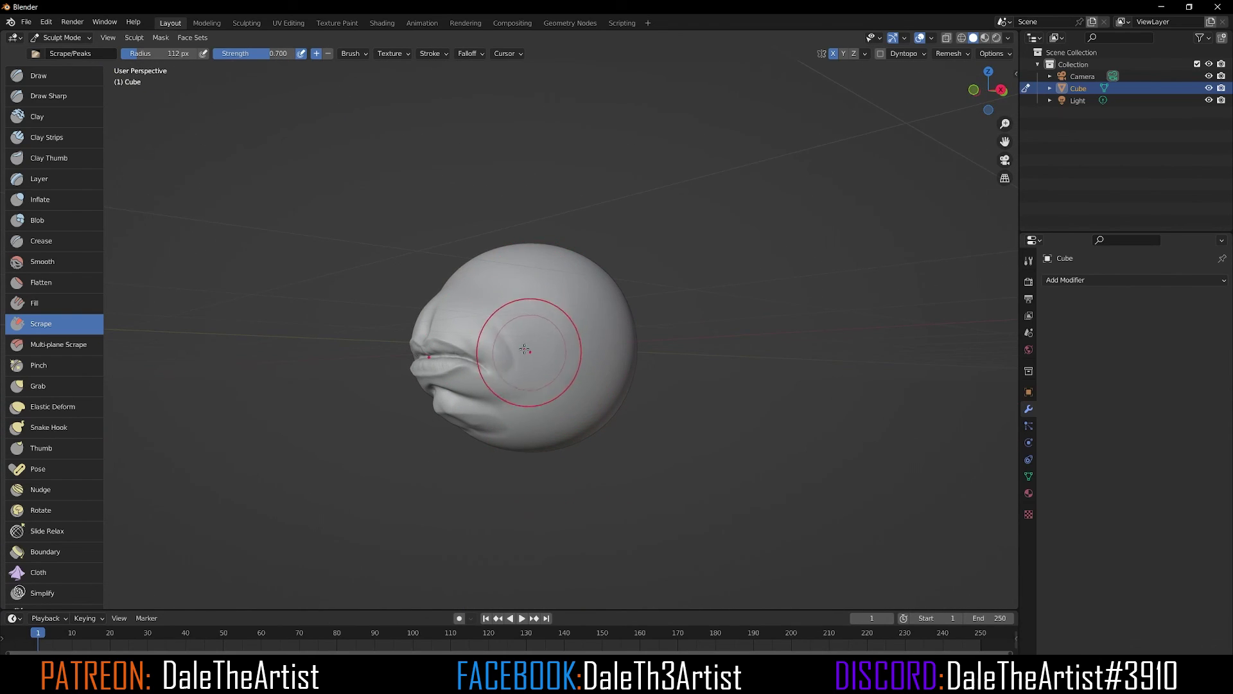
pyautogui.moveTo(524, 349); pyautogui.dragTo(524, 360)
pyautogui.keyDown('ctrl'); pyautogui.keyDown('alt'); pyautogui.moveTo(581, 390); pyautogui.dragTo(529, 283); pyautogui.keyUp('alt'); pyautogui.keyUp('ctrl')
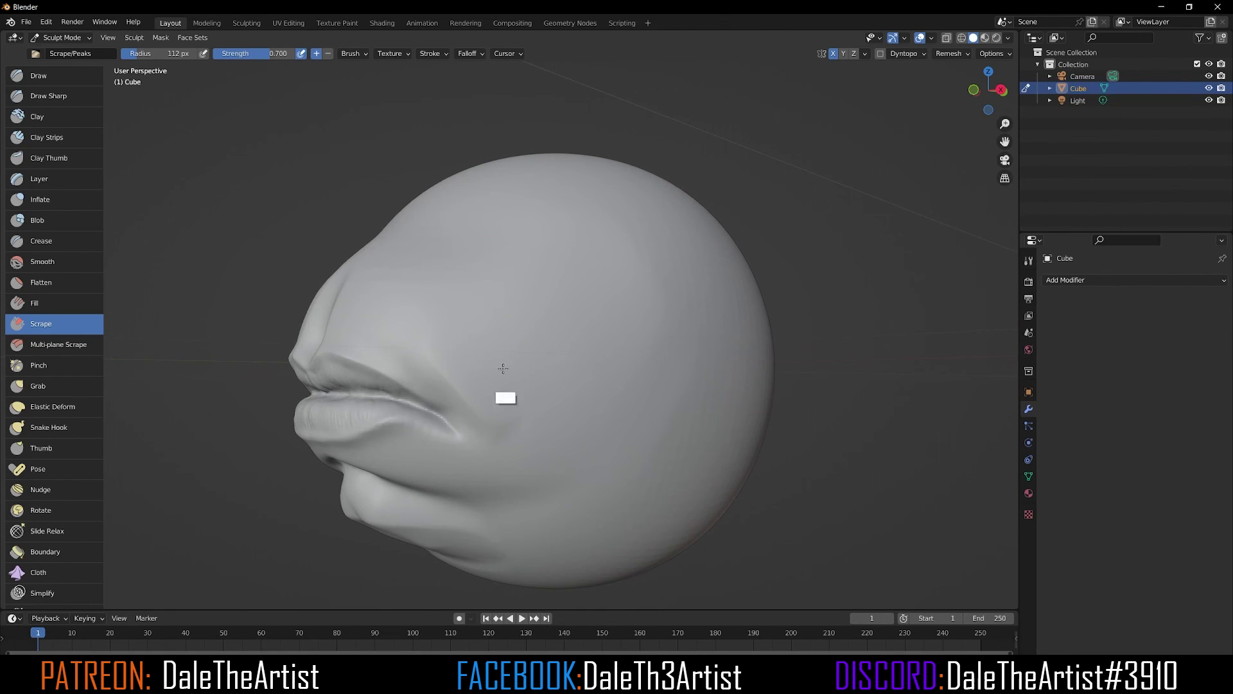
pyautogui.moveTo(503, 368)
pyautogui.keyDown('shift'); pyautogui.mouseDown()
pyautogui.moveTo(483, 408)
pyautogui.moveTo(571, 387)
pyautogui.moveTo(597, 396)
pyautogui.mouseUp(); pyautogui.keyUp('shift')
pyautogui.moveTo(606, 522)
pyautogui.keyDown('ctrl'); pyautogui.keyDown('alt'); pyautogui.mouseDown()
pyautogui.moveTo(735, 394)
pyautogui.moveTo(733, 473)
pyautogui.mouseUp(); pyautogui.keyUp('alt'); pyautogui.keyUp('ctrl')
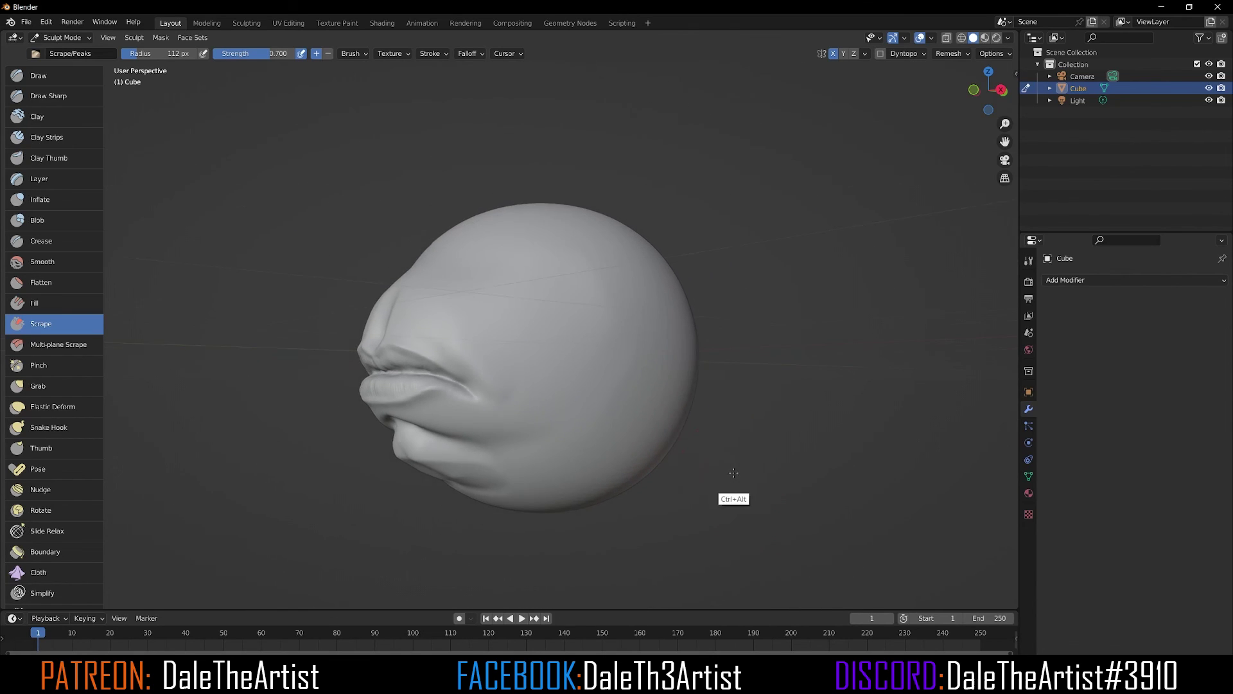
pyautogui.moveTo(733, 473); pyautogui.dragTo(652, 463, button='middle')
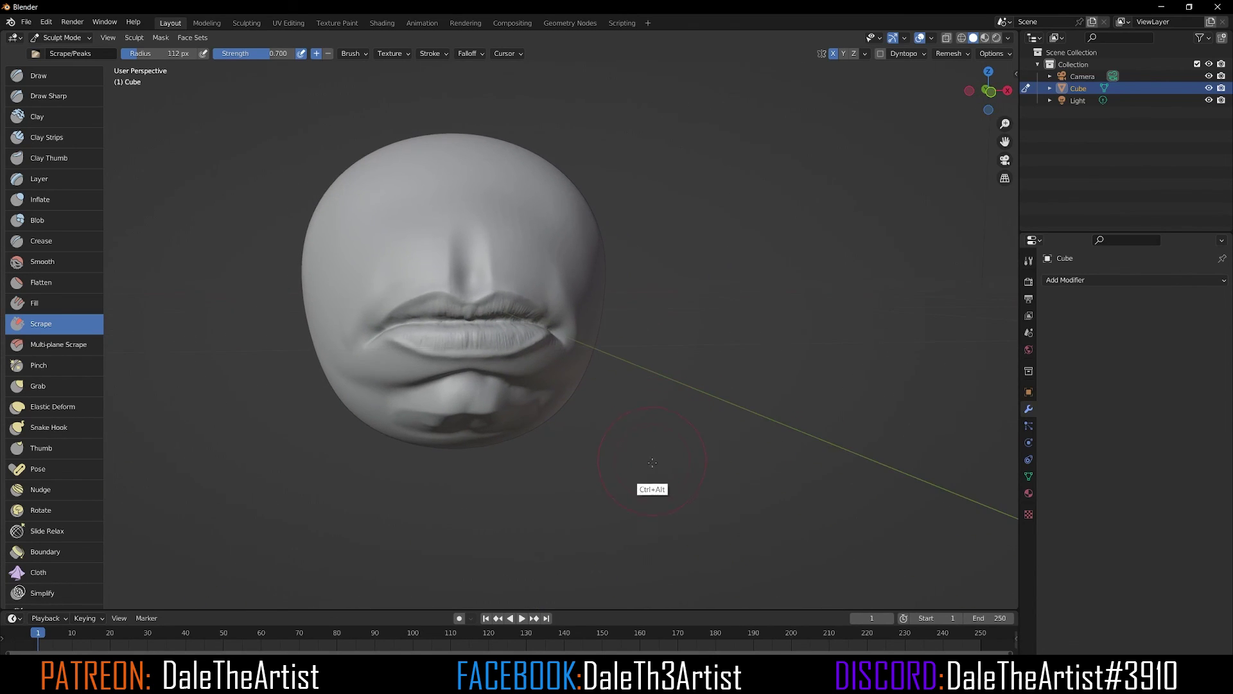
pyautogui.keyDown('ctrl'); pyautogui.keyDown('alt'); pyautogui.moveTo(652, 463); pyautogui.dragTo(646, 392); pyautogui.keyUp('alt'); pyautogui.keyUp('ctrl')
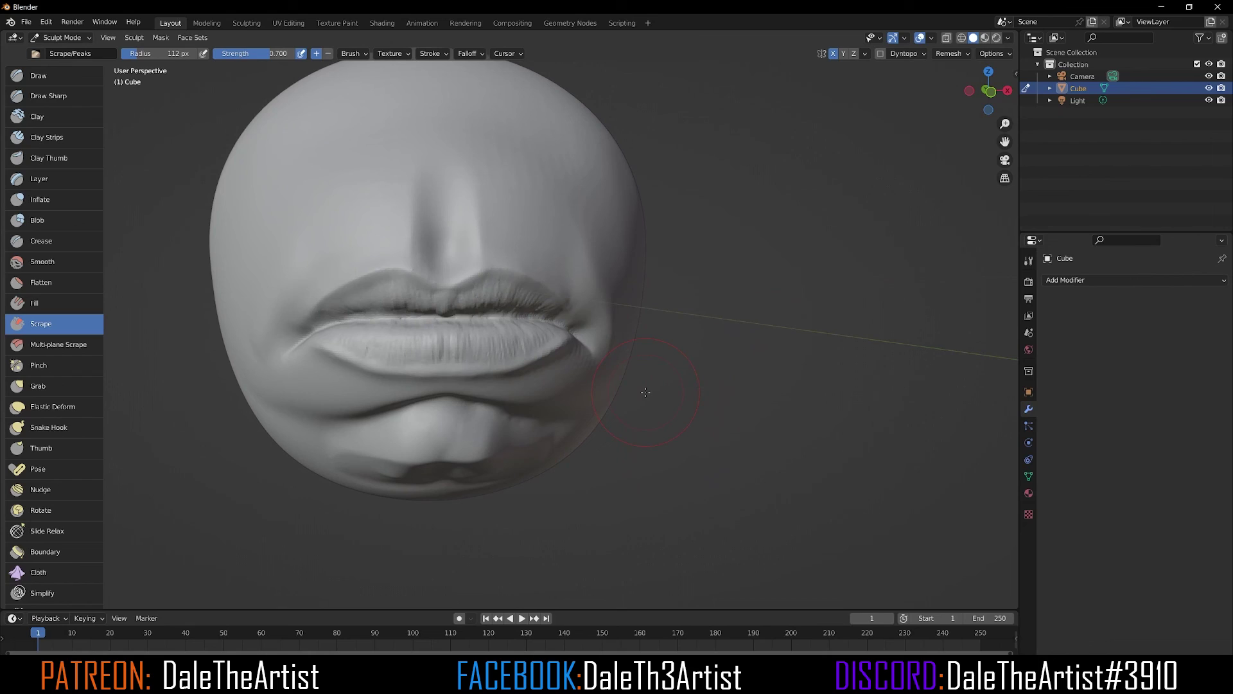